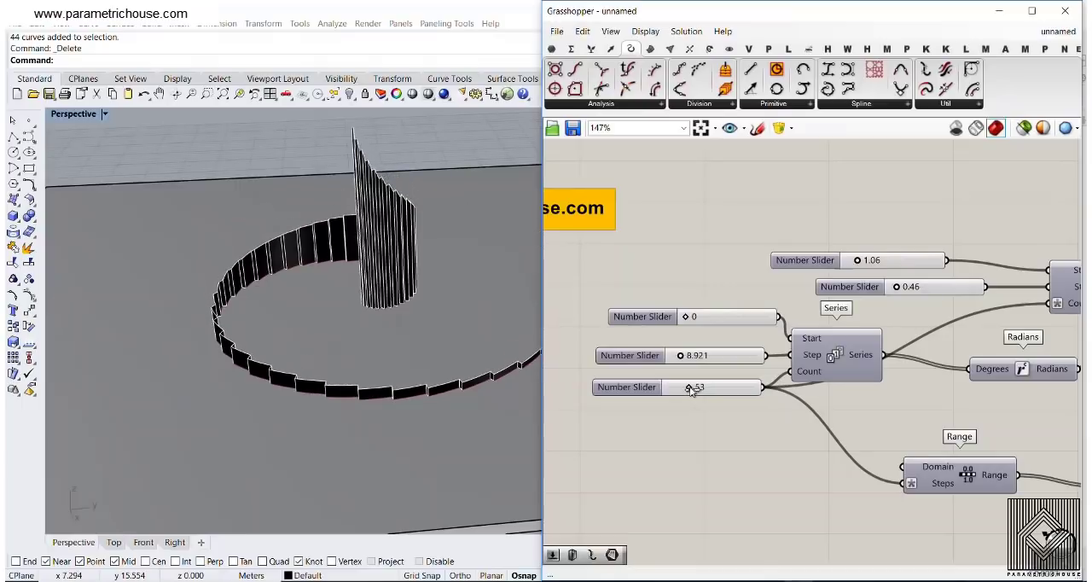
# Set the arc radius Series to start at 4.05 with a step of 0.39
pyautogui.moveTo(910, 302); pyautogui.dragTo(723, 305, button='right')
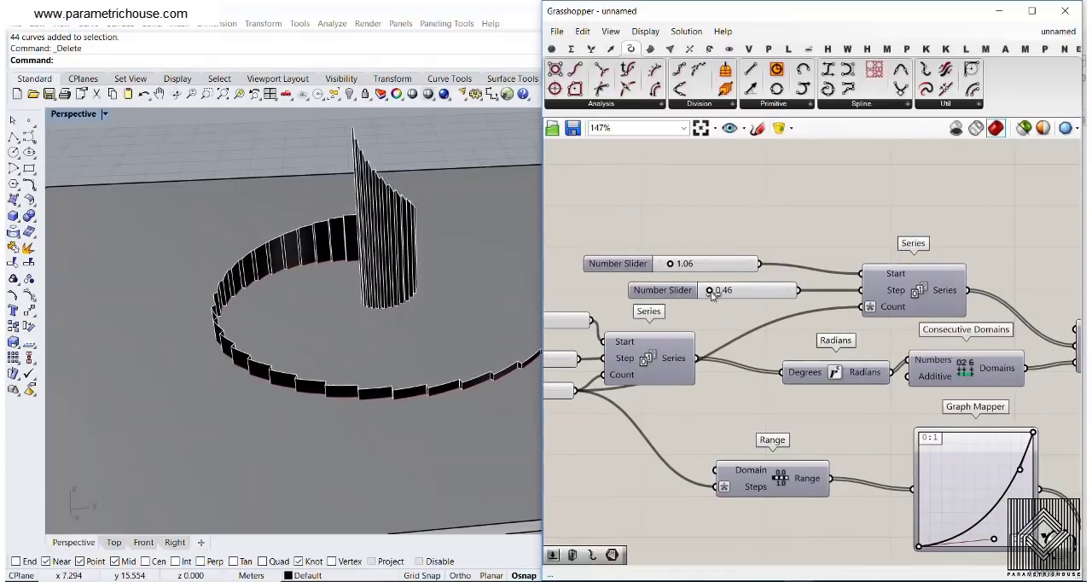
pyautogui.moveTo(712, 293); pyautogui.dragTo(719, 293)
pyautogui.scroll(-5, 321, 301)
pyautogui.moveTo(319, 302); pyautogui.dragTo(330, 356, button='right')
pyautogui.moveTo(718, 292); pyautogui.dragTo(696, 264)
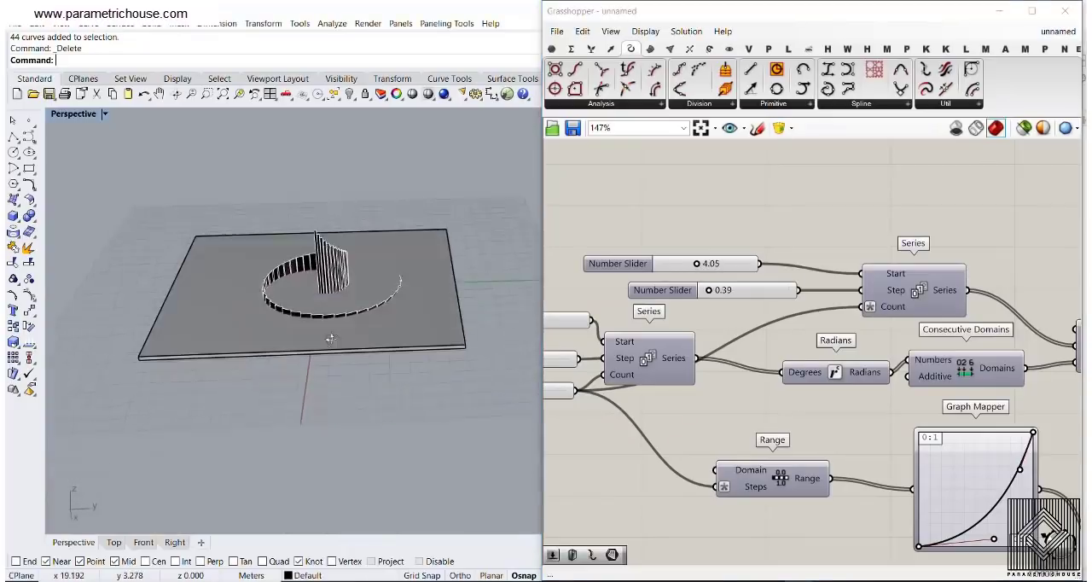
# Set the Remap+ Max slider for the extrusion heights to 32.4
pyautogui.moveTo(850, 362); pyautogui.dragTo(786, 264, button='right')
pyautogui.scroll(-4, 786, 263)
pyautogui.scroll(7, 918, 413)
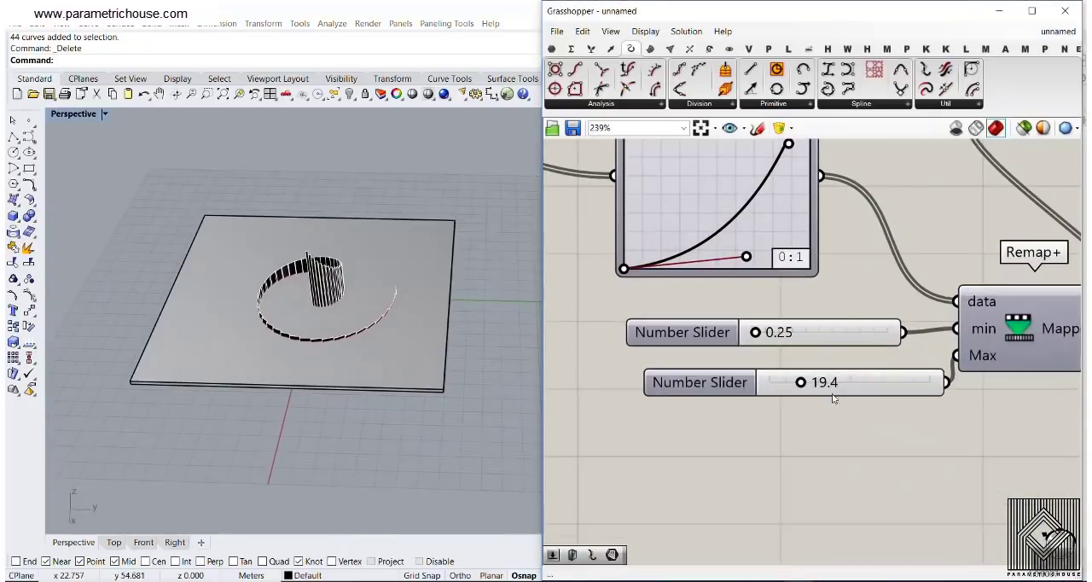
pyautogui.moveTo(805, 385)
pyautogui.mouseDown()
pyautogui.moveTo(828, 383)
pyautogui.moveTo(816, 383)
pyautogui.mouseUp()
# Try reversing the Mapped output of the Remap+ component that drives the extrusion heights
pyautogui.moveTo(1025, 363); pyautogui.dragTo(820, 363, button='right')
pyautogui.rightClick(853, 331)
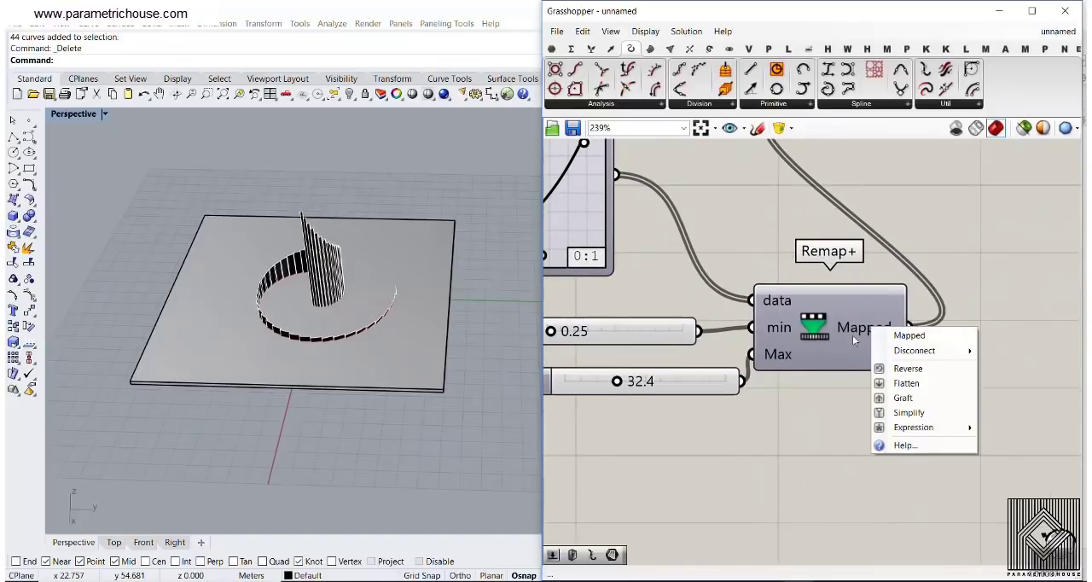
pyautogui.click(904, 368)
pyautogui.scroll(4, 307, 278)
pyautogui.moveTo(306, 278); pyautogui.dragTo(411, 326, button='right')
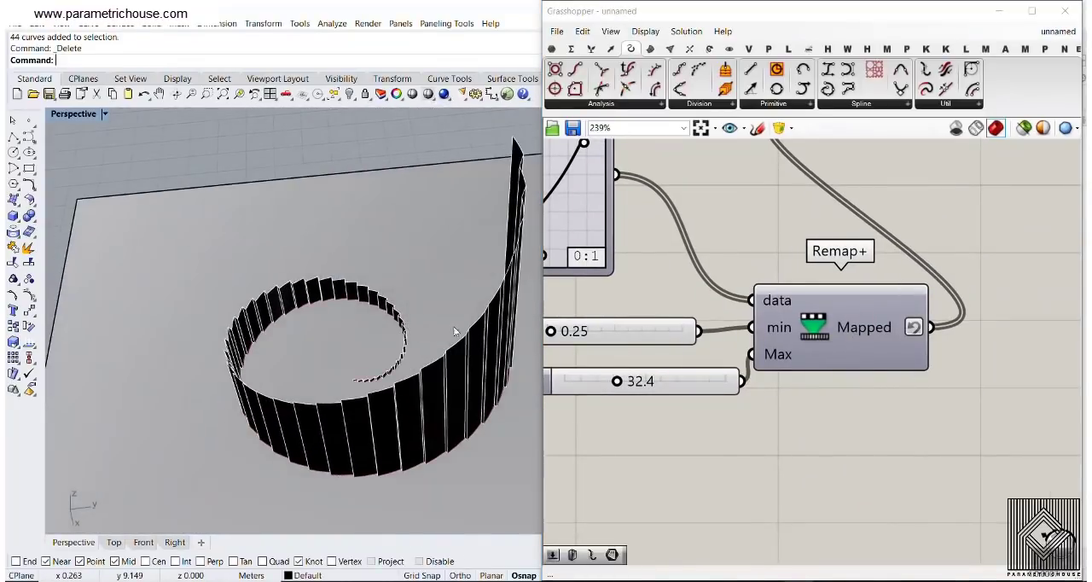
pyautogui.rightClick(870, 331)
pyautogui.click(891, 367)
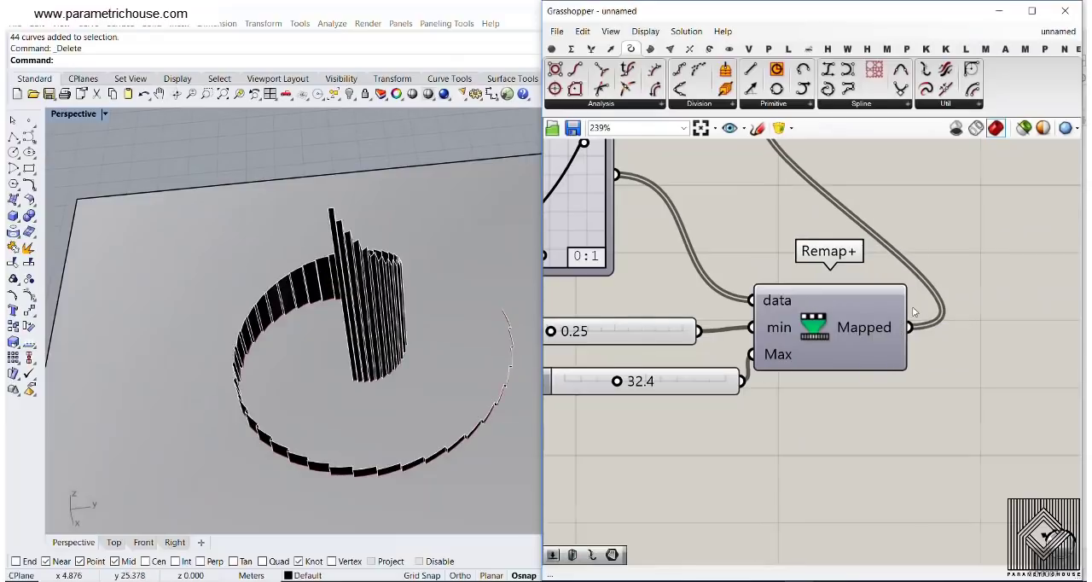
# Examine the joints between neighbouring strips of the spiral from several angles and distances
pyautogui.scroll(-5, 912, 313)
pyautogui.scroll(6, 350, 292)
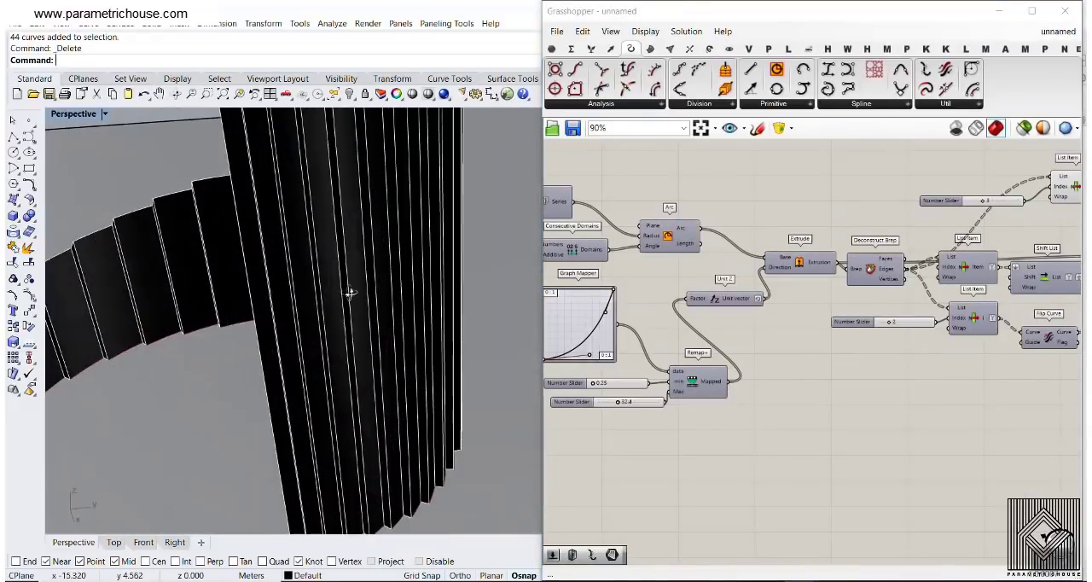
pyautogui.moveTo(350, 293); pyautogui.dragTo(189, 287, button='right')
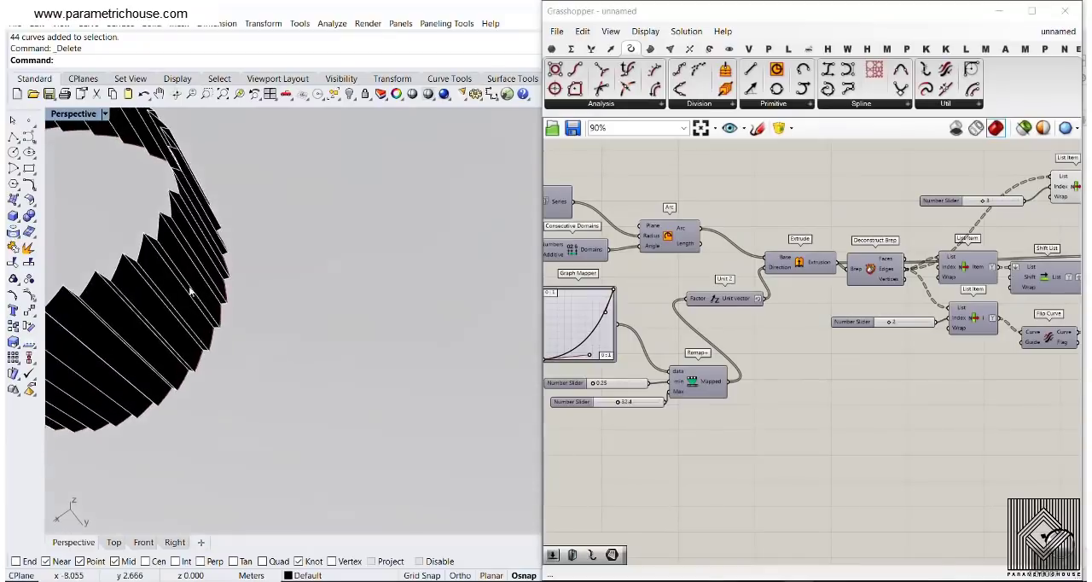
pyautogui.scroll(3, 189, 291)
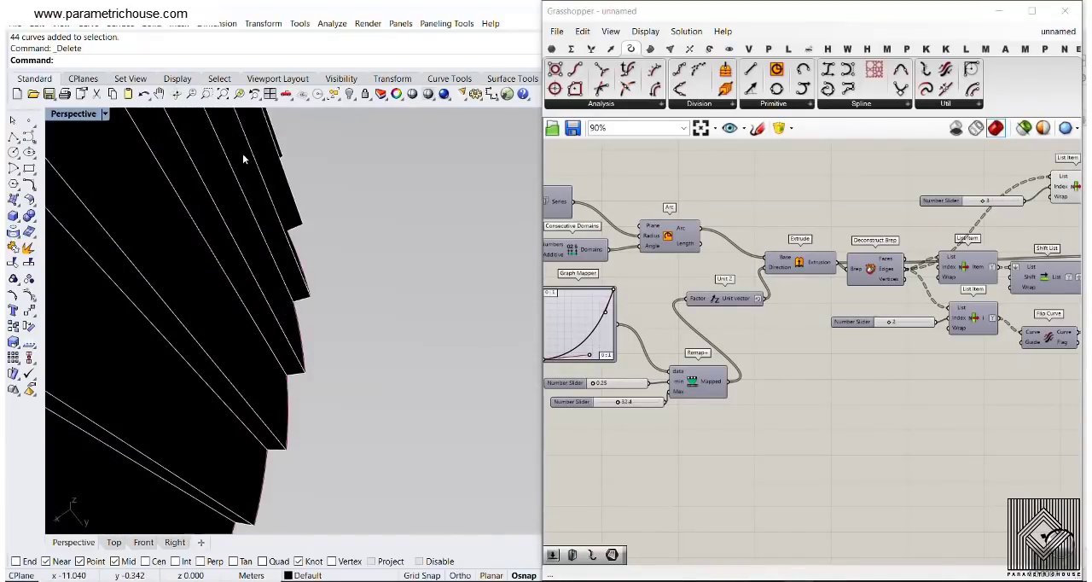
pyautogui.scroll(-5, 245, 162)
pyautogui.moveTo(271, 257); pyautogui.dragTo(326, 312, button='right')
pyautogui.scroll(2, 327, 312)
pyautogui.scroll(-2, 559, 272)
# Bake the Brep Join result into the Rhino document with the default attributes
pyautogui.moveTo(1001, 266); pyautogui.dragTo(840, 277, button='right')
pyautogui.scroll(2, 841, 277)
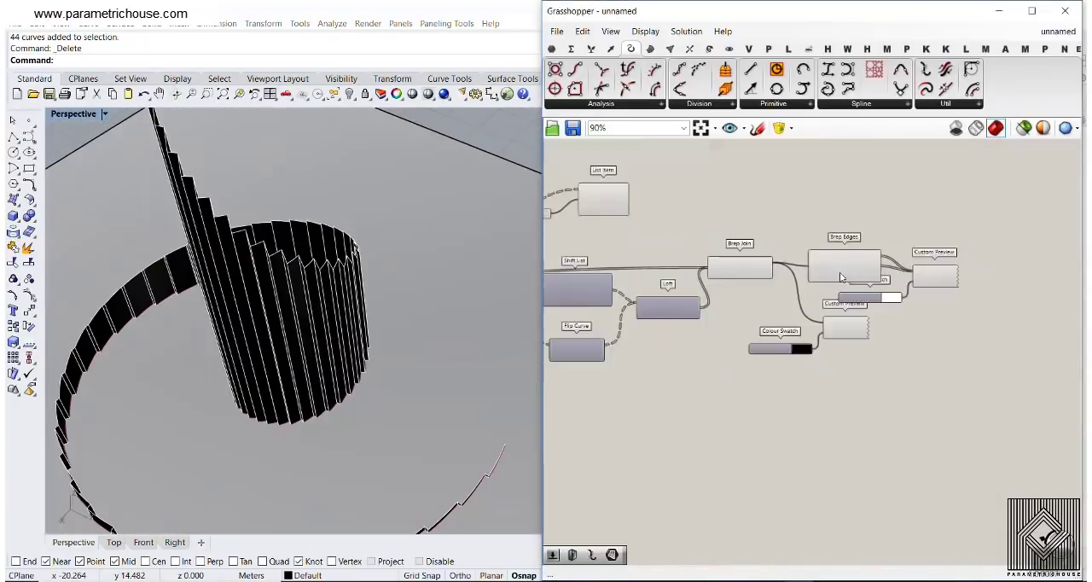
pyautogui.scroll(2, 840, 278)
pyautogui.rightClick(732, 260)
pyautogui.click(781, 281)
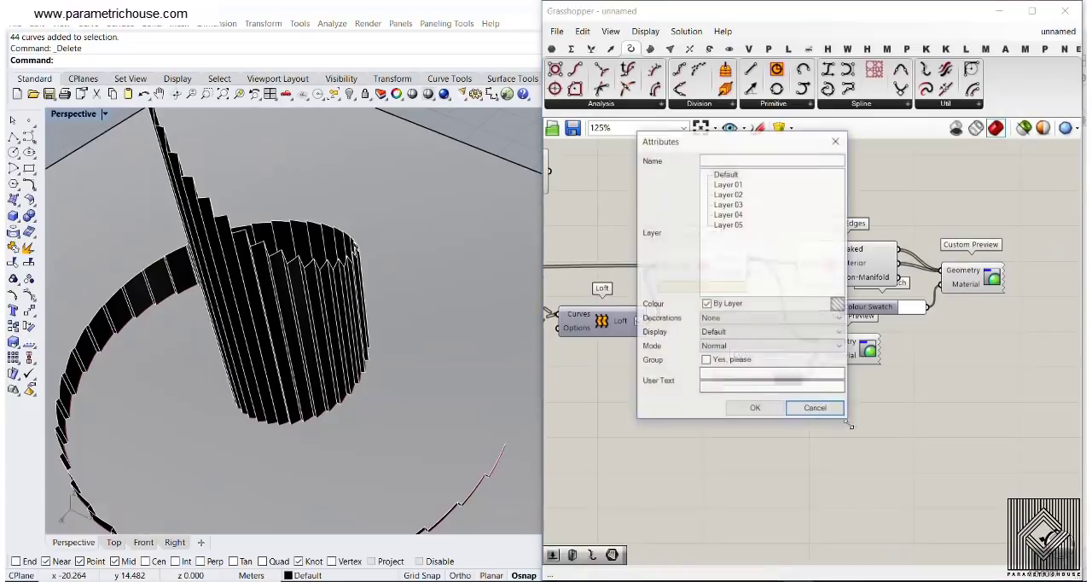
pyautogui.click(756, 407)
# Close the Grasshopper window and inspect the baked spiral of strips in Rhino's perspective view
pyautogui.click(1065, 11)
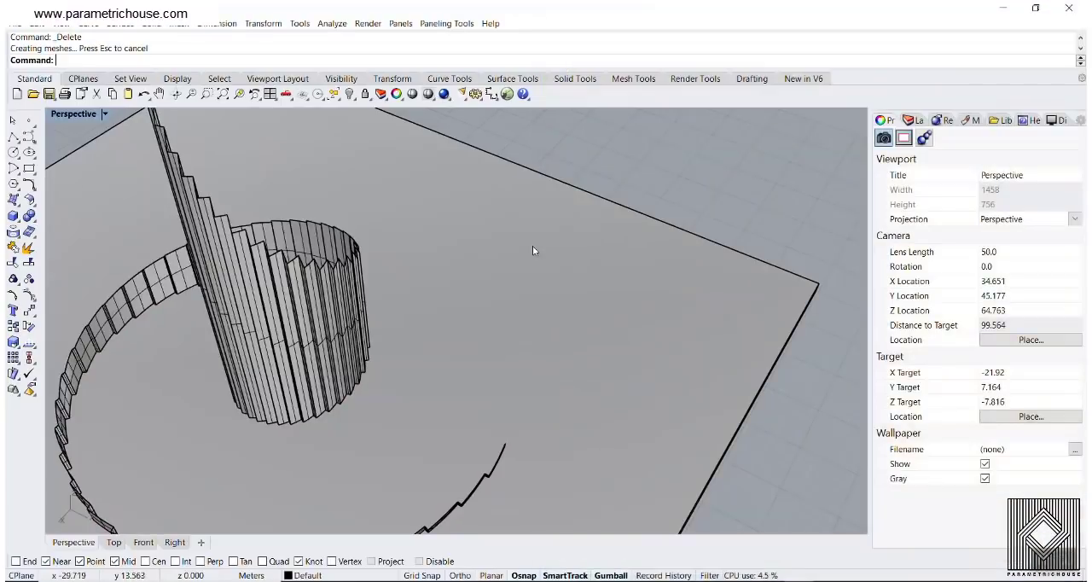
pyautogui.moveTo(314, 372); pyautogui.dragTo(406, 406, button='right')
pyautogui.scroll(5, 435, 307)
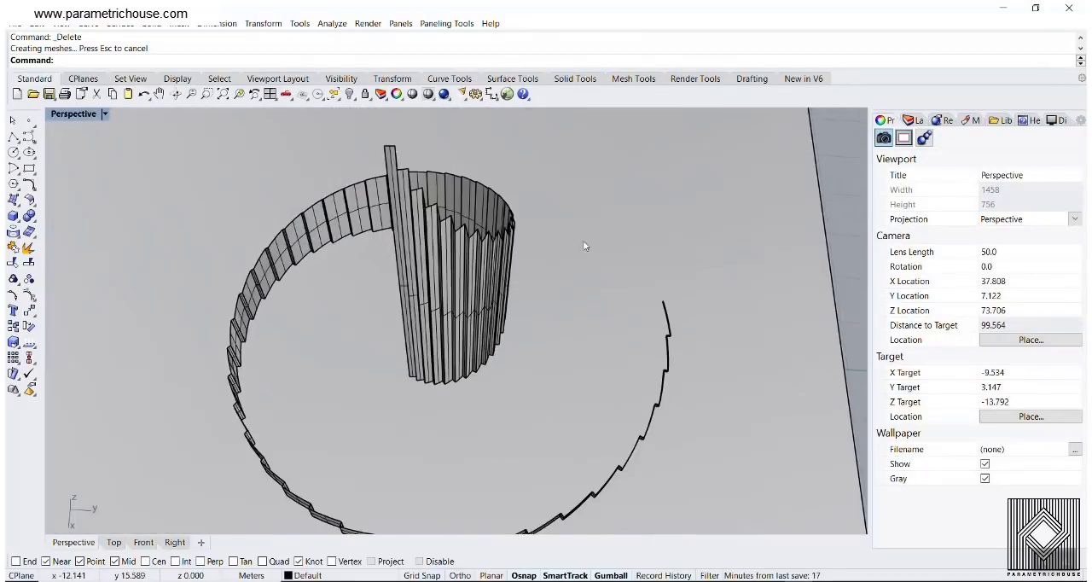
pyautogui.scroll(-3, 467, 368)
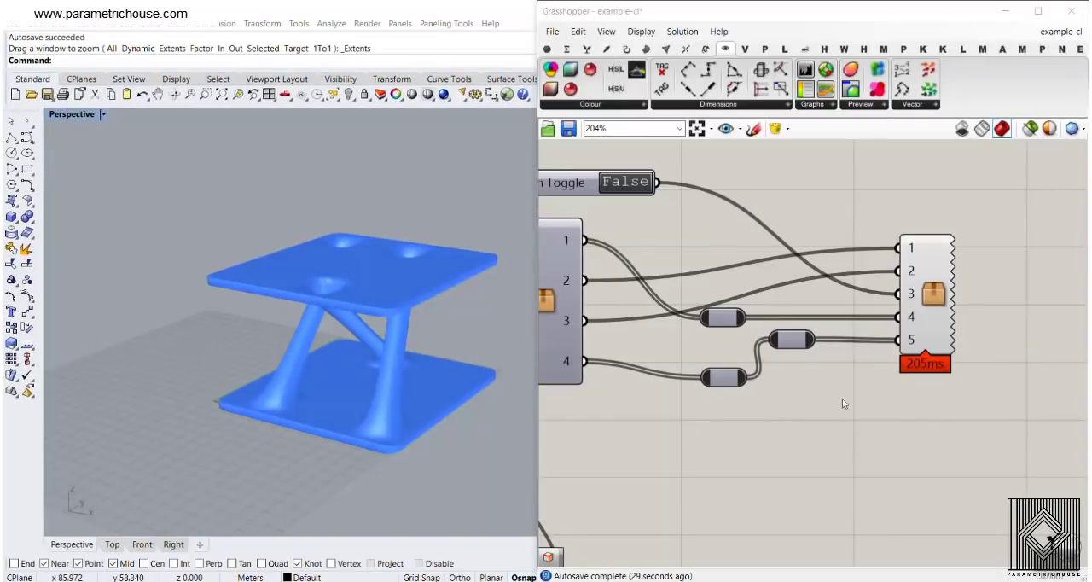
# Set the lowest of the table definition's three number sliders to 51.45 and the middle one to 9
pyautogui.moveTo(695, 254); pyautogui.dragTo(802, 298, button='right')
pyautogui.scroll(-4, 802, 299)
pyautogui.moveTo(354, 352); pyautogui.dragTo(406, 309, button='right')
pyautogui.moveTo(612, 308); pyautogui.dragTo(829, 319, button='right')
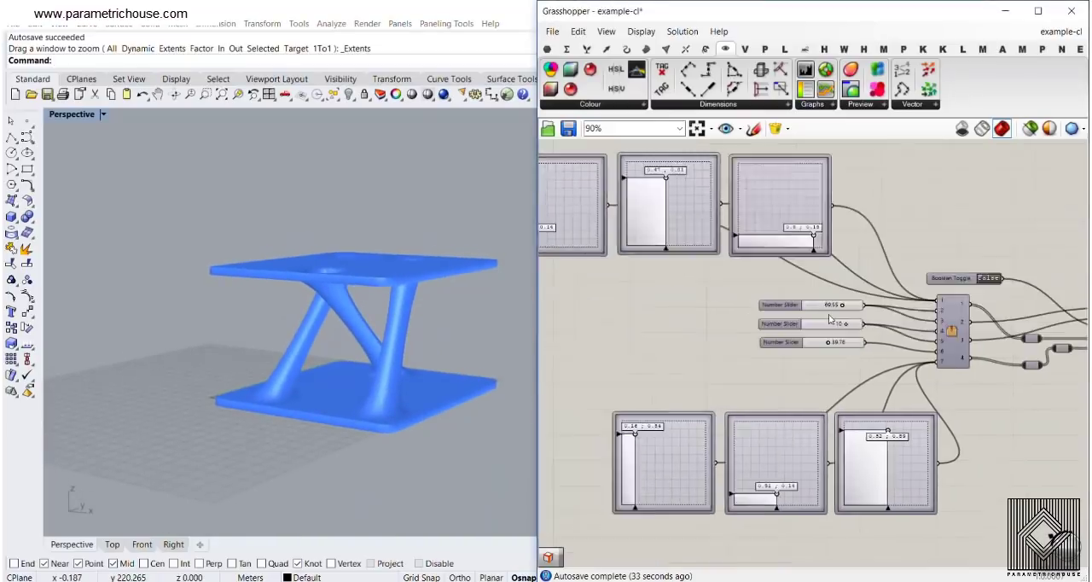
pyautogui.scroll(5, 841, 341)
pyautogui.moveTo(798, 323)
pyautogui.mouseDown()
pyautogui.moveTo(842, 325)
pyautogui.moveTo(810, 329)
pyautogui.mouseUp()
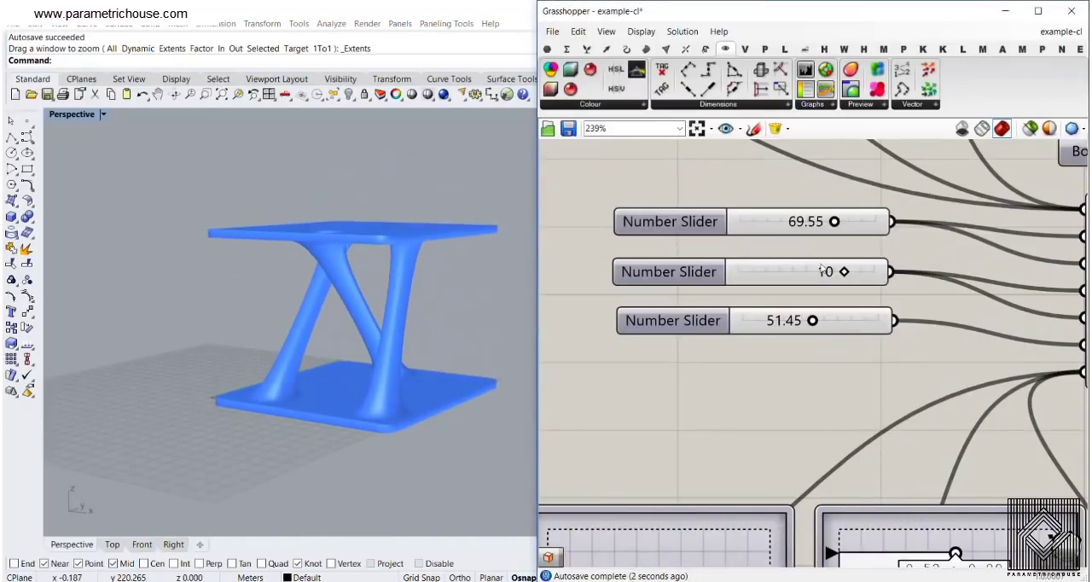
pyautogui.moveTo(846, 271)
pyautogui.mouseDown()
pyautogui.moveTo(803, 273)
pyautogui.moveTo(839, 278)
pyautogui.mouseUp()
pyautogui.moveTo(444, 294); pyautogui.dragTo(405, 281, button='right')
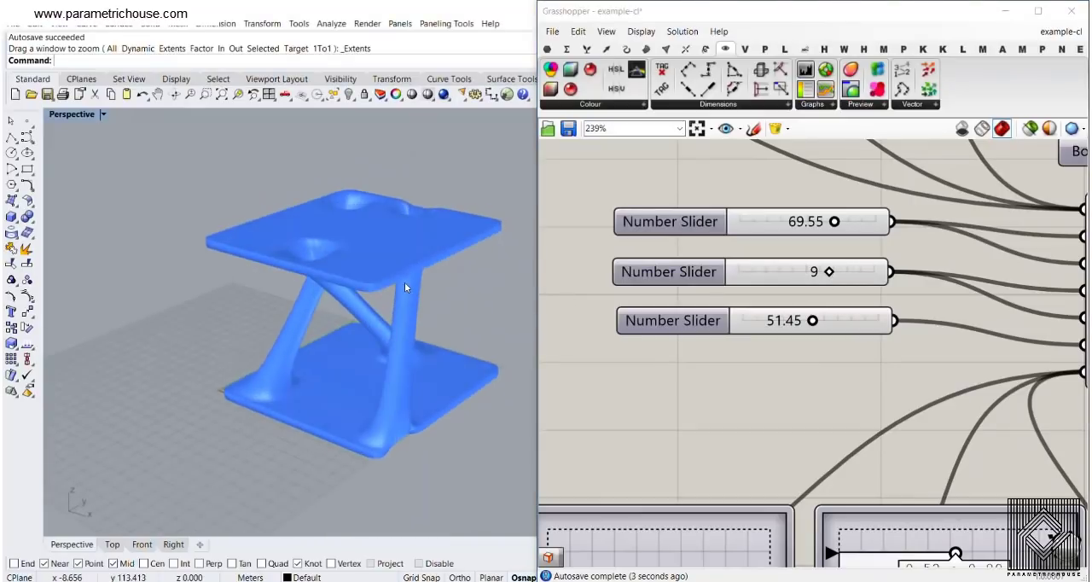
# Rewire the parameter feeding cluster input 5 to the upper parameter instead of the lower one
pyautogui.scroll(-4, 722, 261)
pyautogui.scroll(4, 833, 285)
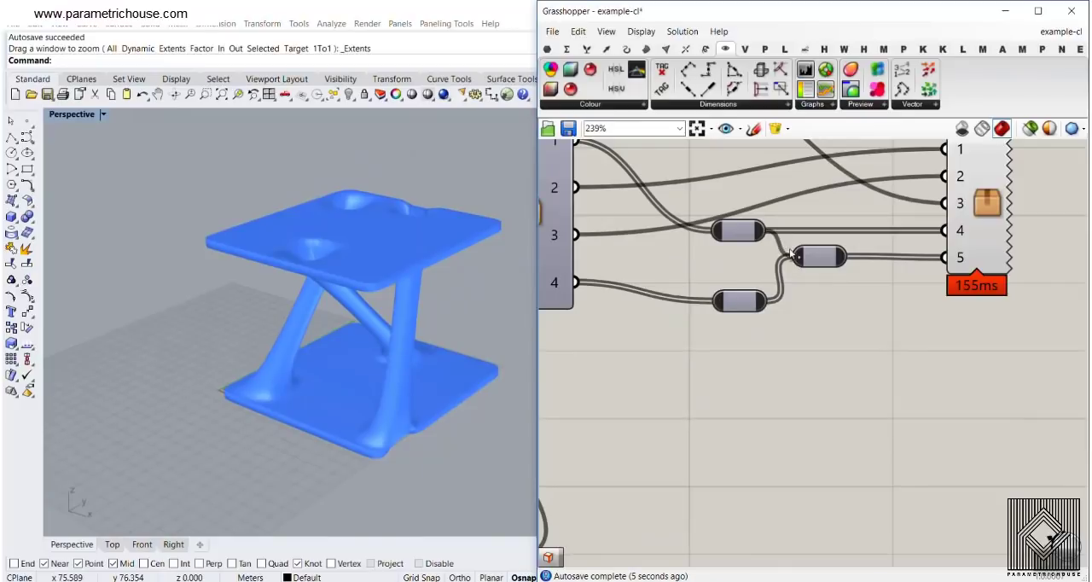
pyautogui.keyDown('ctrl'); pyautogui.moveTo(766, 301); pyautogui.dragTo(791, 254); pyautogui.keyUp('ctrl')
pyautogui.moveTo(419, 366); pyautogui.dragTo(338, 362, button='right')
pyautogui.moveTo(802, 281); pyautogui.dragTo(959, 330, button='right')
pyautogui.scroll(-1, 960, 330)
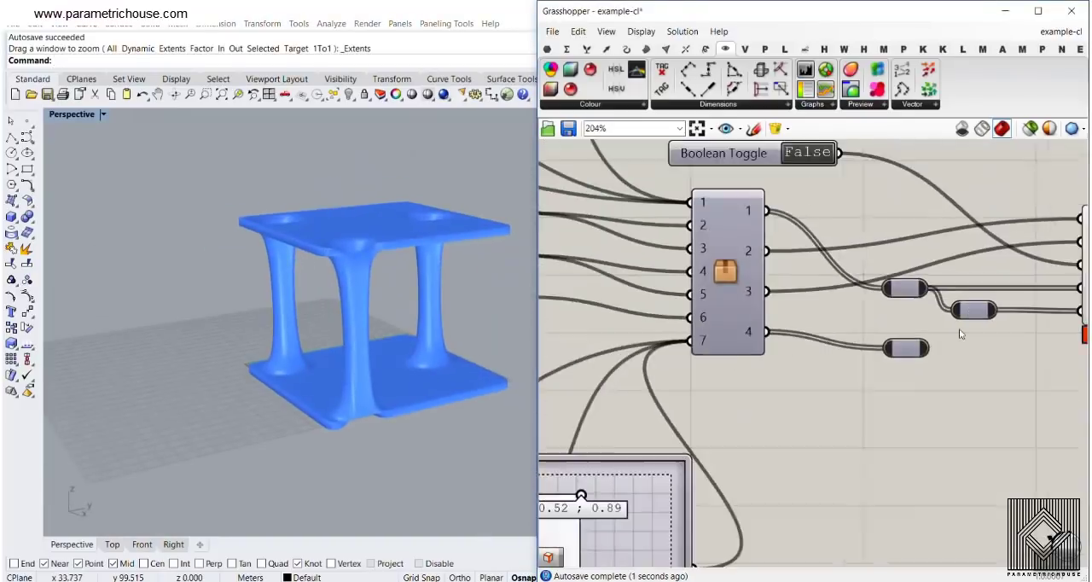
# Set the last two-dimensional slider of the upper row to 0.8 ; 0.26
pyautogui.scroll(-3, 959, 330)
pyautogui.scroll(4, 802, 299)
pyautogui.moveTo(827, 295); pyautogui.dragTo(806, 269)
pyautogui.scroll(-4, 733, 255)
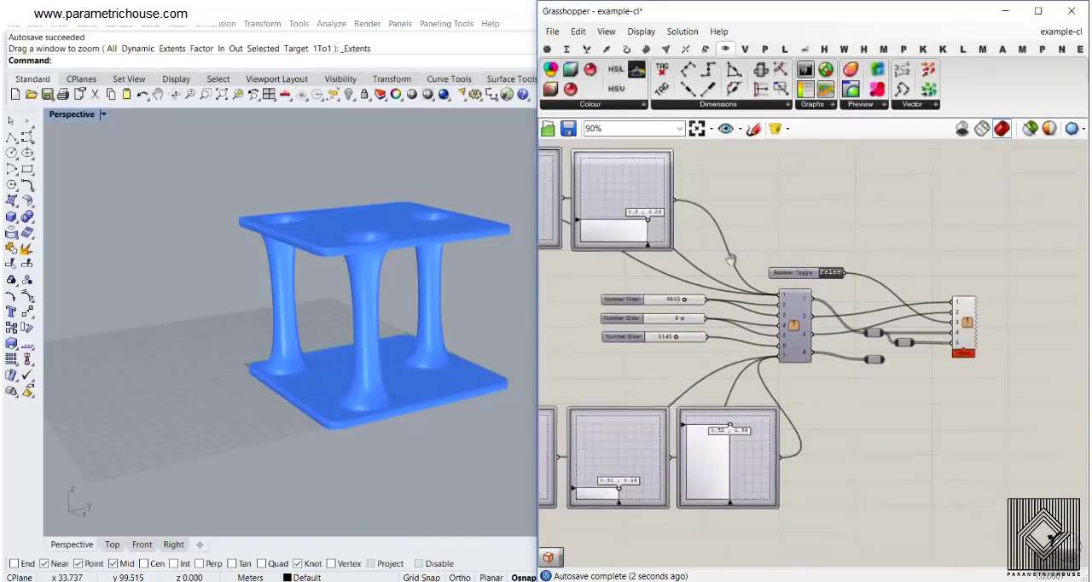
# Reconnect the lower parameter to the one feeding cluster input 5 and view the table's columns from another angle
pyautogui.scroll(3, 818, 307)
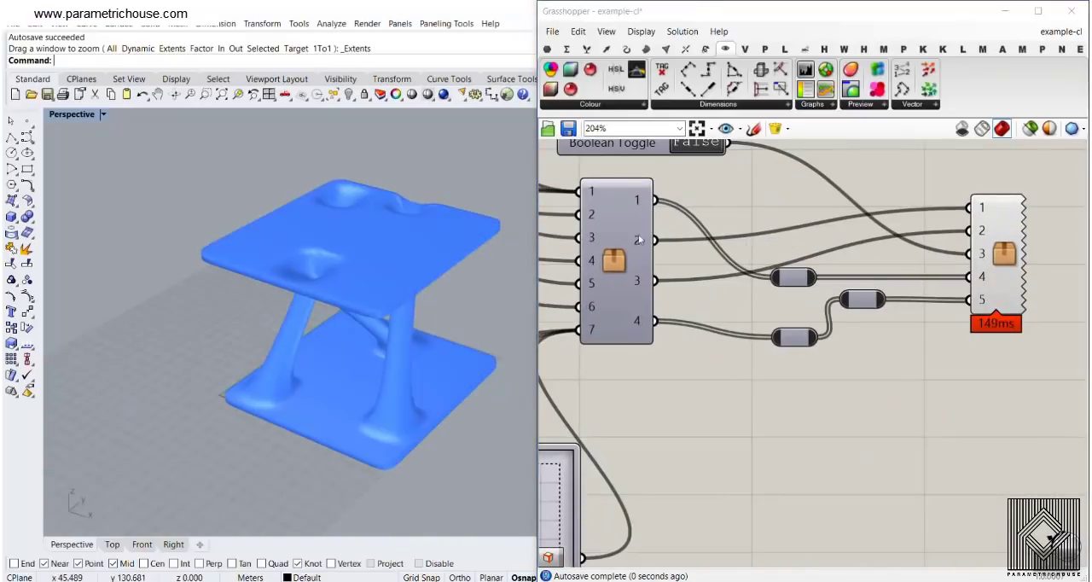
pyautogui.scroll(-4, 670, 253)
pyautogui.scroll(1, 646, 256)
pyautogui.scroll(4, 701, 256)
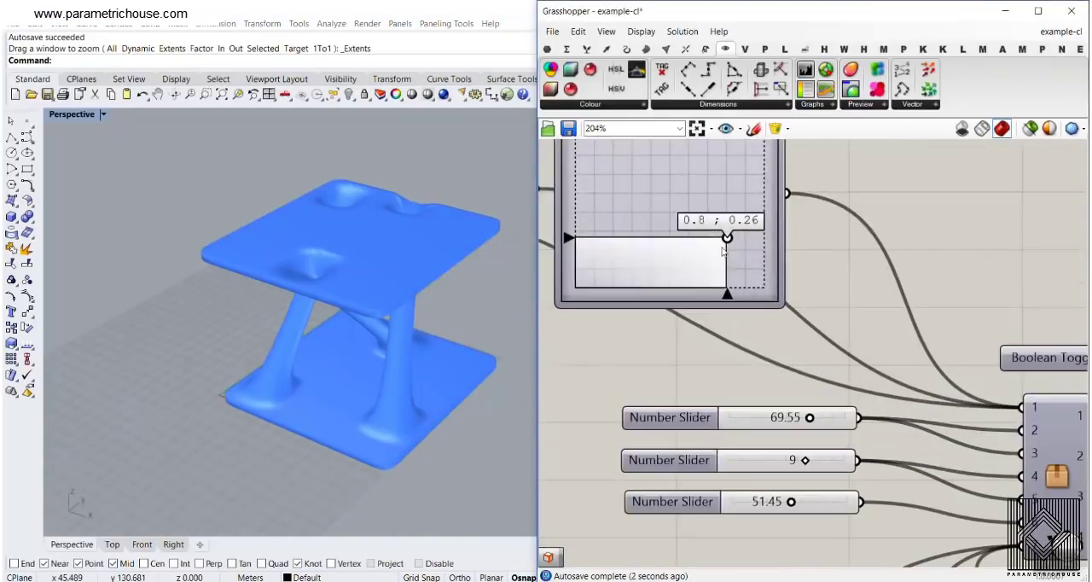
pyautogui.moveTo(662, 203); pyautogui.dragTo(732, 251)
pyautogui.moveTo(362, 363); pyautogui.dragTo(350, 319, button='right')
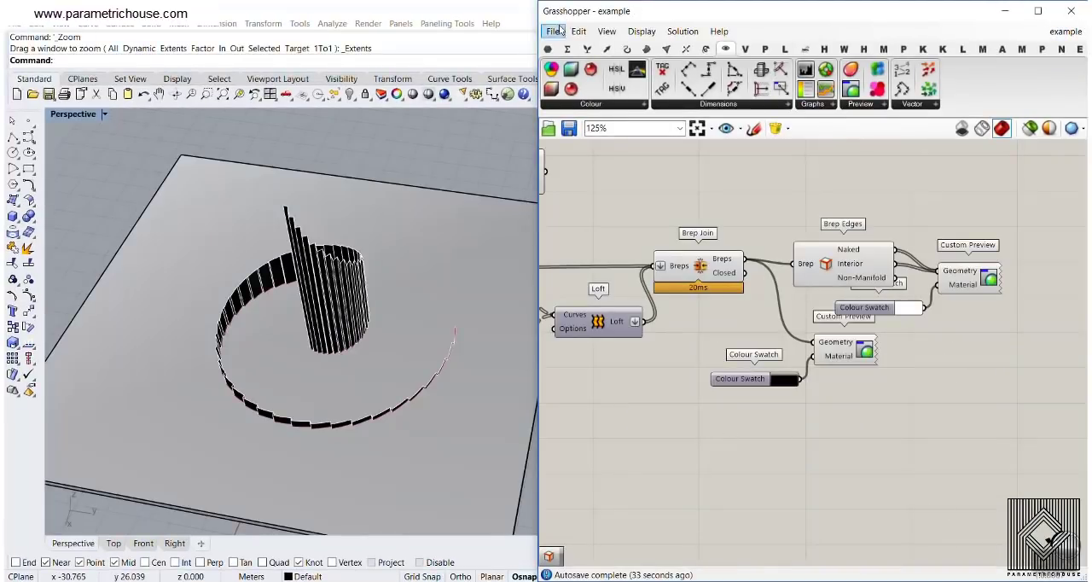
# Switch from the example definition to a blank one and delete the ground slab from the Rhino scene
pyautogui.click(553, 31)
pyautogui.click(597, 316)
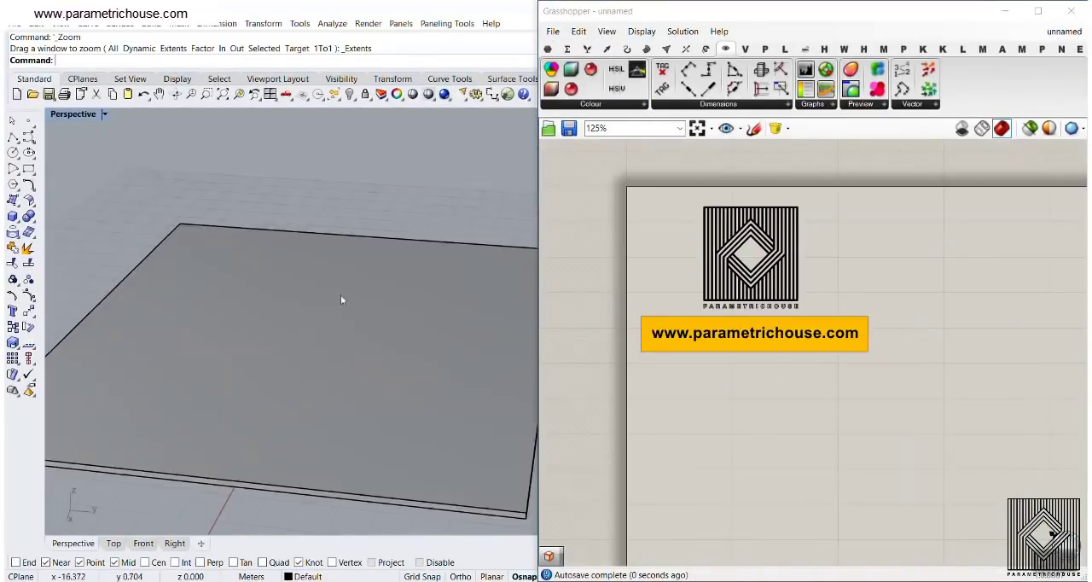
pyautogui.click(346, 321)
pyautogui.press('Delete')
pyautogui.moveTo(345, 321); pyautogui.dragTo(347, 350, button='right')
pyautogui.keyDown('shift'); pyautogui.moveTo(348, 350); pyautogui.dragTo(263, 272, button='right'); pyautogui.keyUp('shift')
pyautogui.scroll(-4, 711, 360)
pyautogui.moveTo(785, 407); pyautogui.dragTo(679, 264, button='right')
pyautogui.keyDown('shift'); pyautogui.moveTo(349, 361); pyautogui.dragTo(344, 399, button='right'); pyautogui.keyUp('shift')
pyautogui.scroll(-2, 372, 348)
pyautogui.scroll(2, 342, 316)
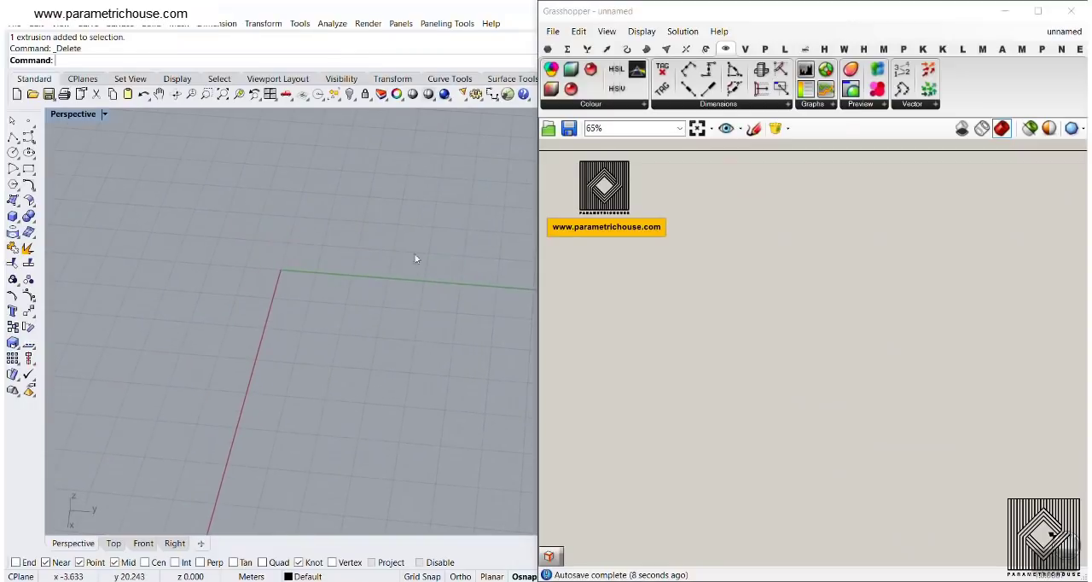
pyautogui.scroll(4, 826, 370)
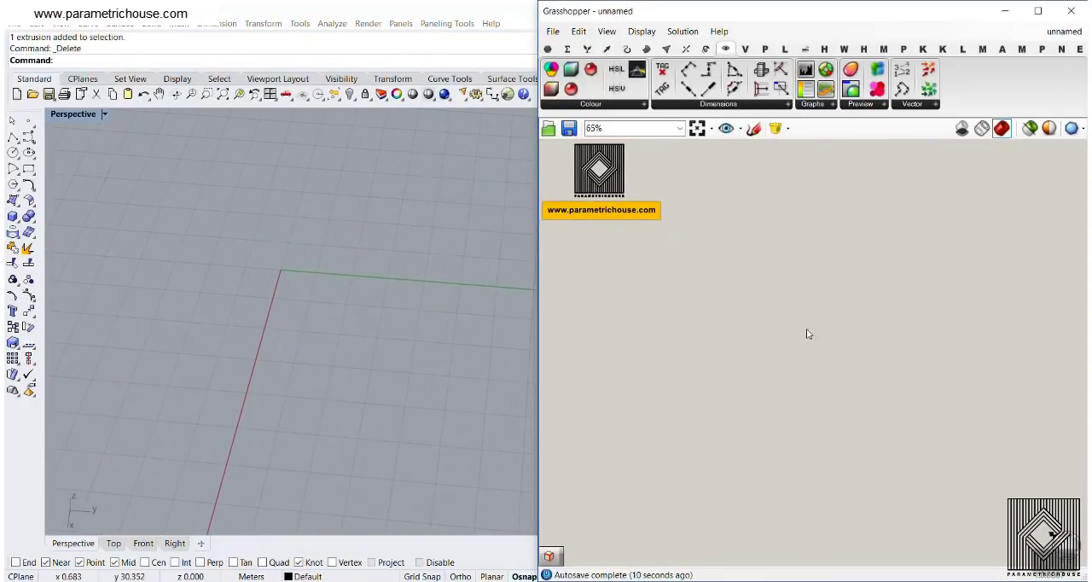
pyautogui.doubleClick(766, 300)
pyautogui.write('arc')
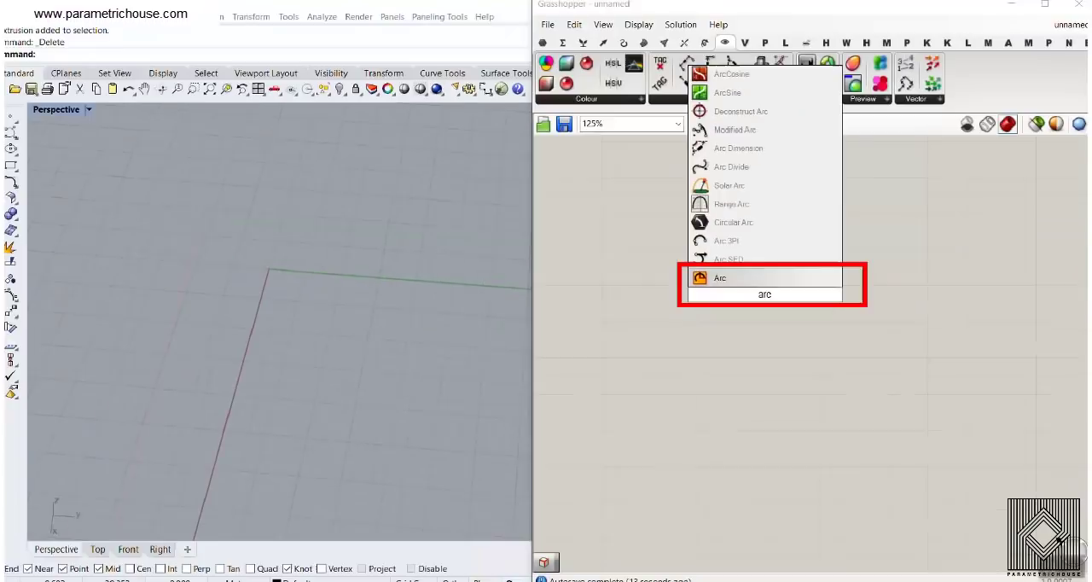
pyautogui.press('Return')
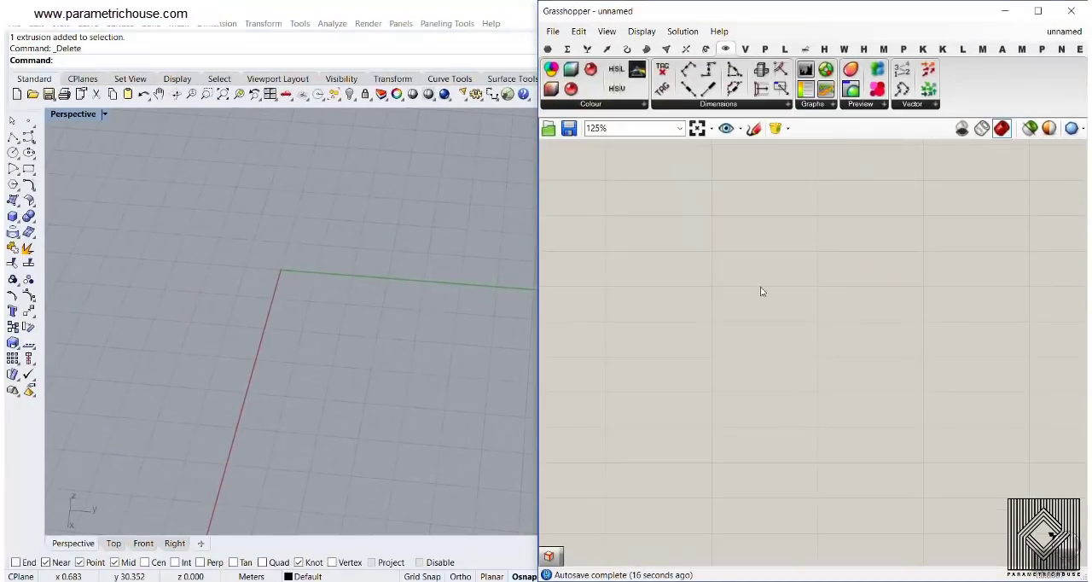
# Place an Arc component from the curve primitives on the empty canvas
pyautogui.click(629, 49)
pyautogui.click(797, 105)
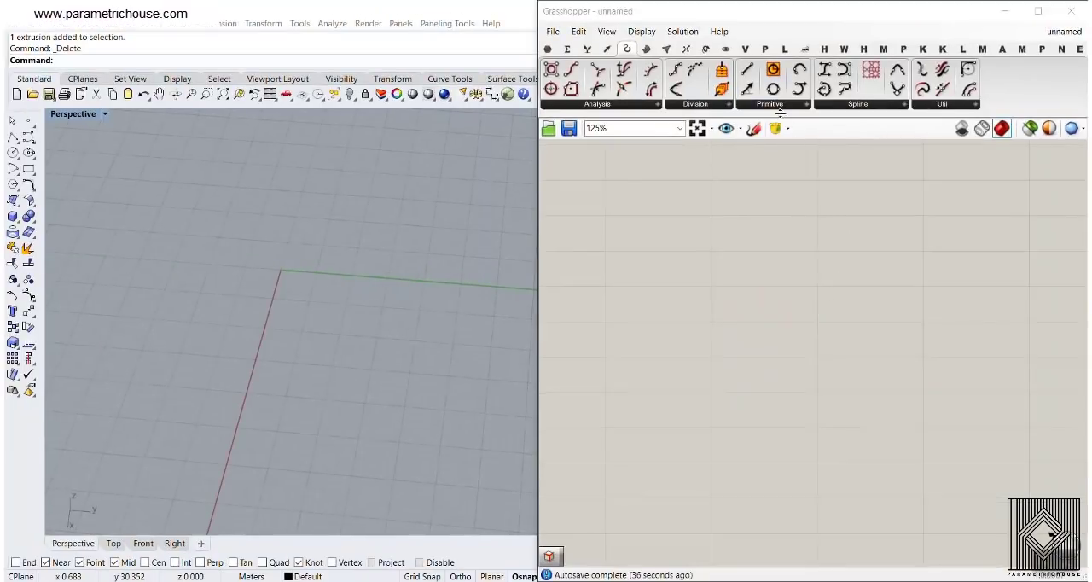
pyautogui.click(780, 112)
pyautogui.click(754, 307)
pyautogui.click(870, 291)
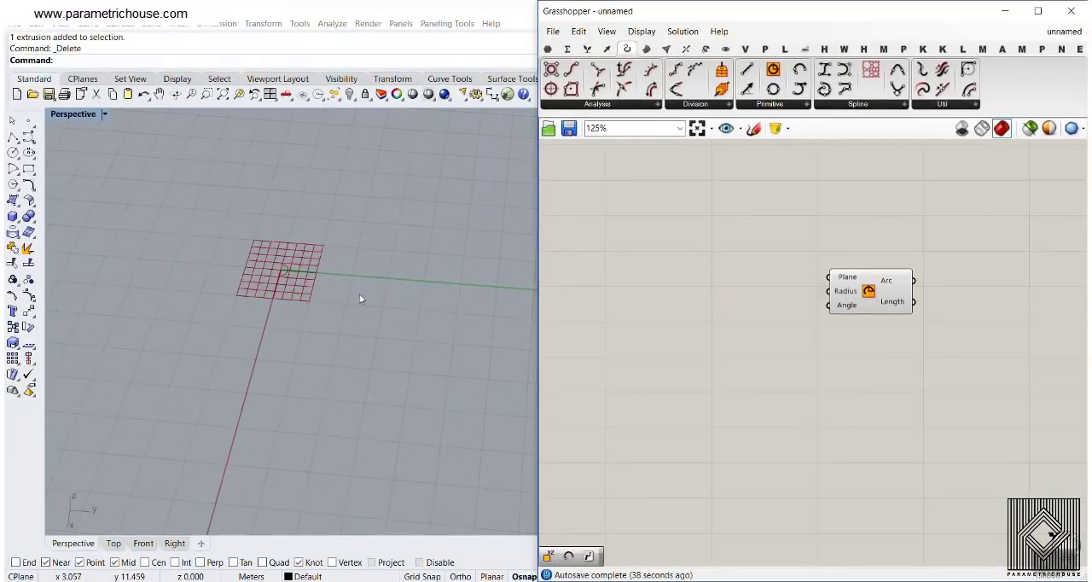
# Add the component with the Exceptions input to display component name labels, and delete it from the canvas
pyautogui.moveTo(360, 299); pyautogui.dragTo(327, 298, button='right')
pyautogui.doubleClick(695, 267)
pyautogui.write('bif')
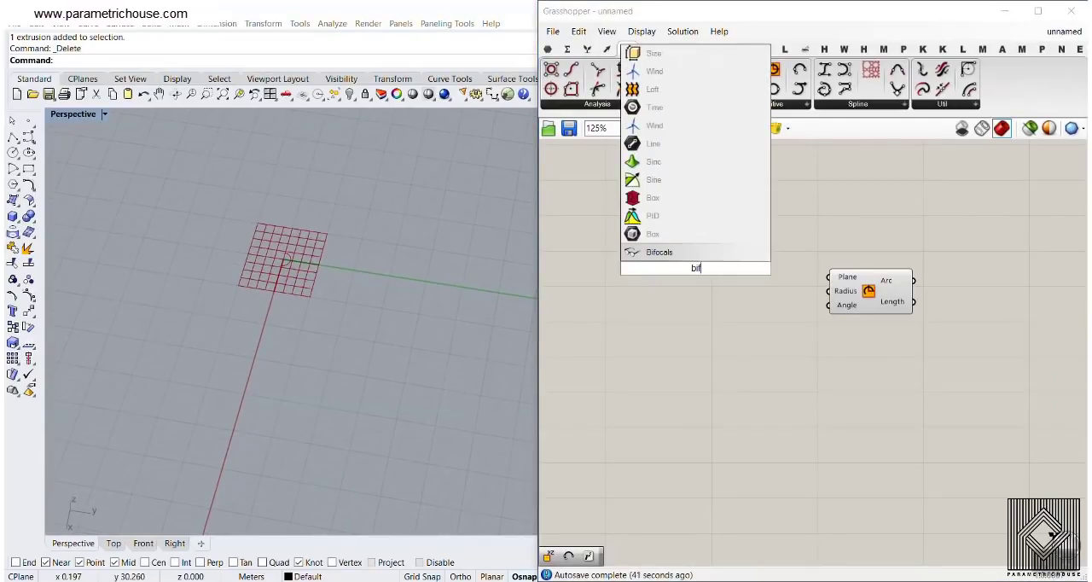
pyautogui.press('Return')
pyautogui.moveTo(703, 268); pyautogui.dragTo(645, 179)
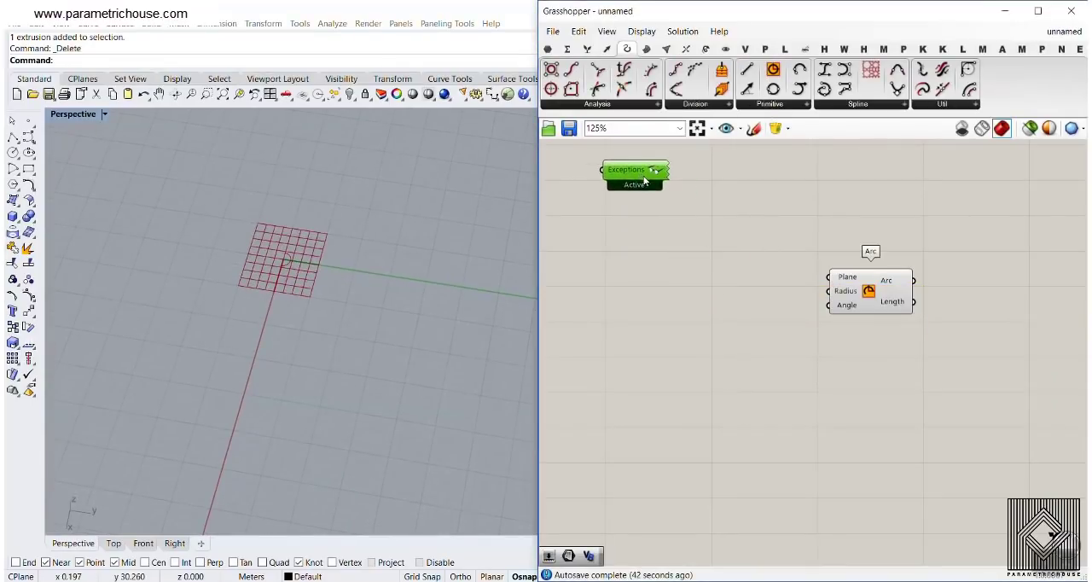
pyautogui.press('Delete')
# View the default arc at the origin up close and reposition the Arc component on the canvas
pyautogui.moveTo(790, 293); pyautogui.dragTo(719, 239, button='right')
pyautogui.moveTo(778, 227); pyautogui.dragTo(805, 271)
pyautogui.click(746, 299)
pyautogui.moveTo(267, 275); pyautogui.dragTo(309, 310, button='right')
pyautogui.scroll(7, 277, 285)
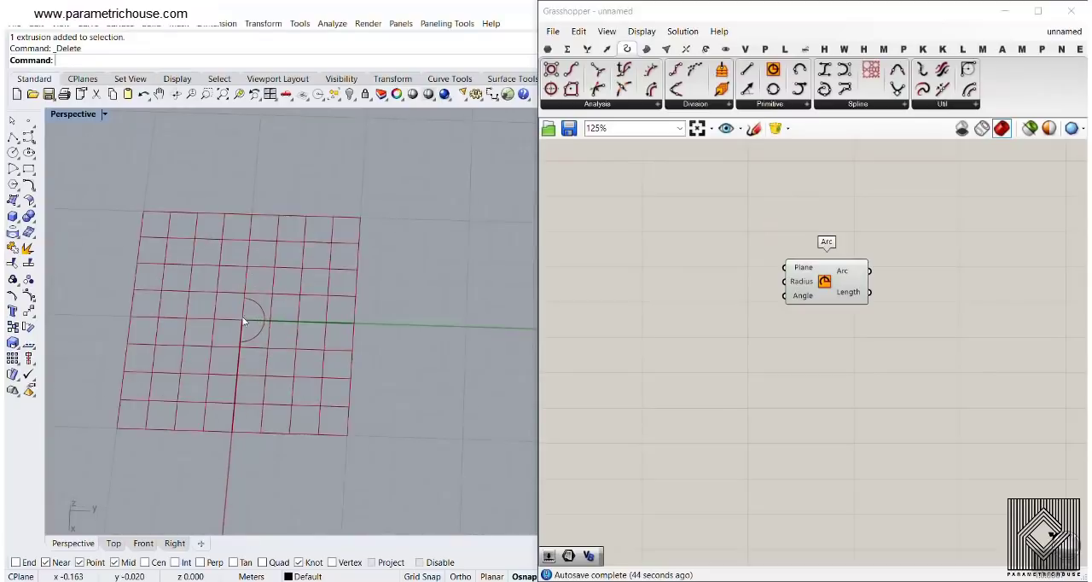
pyautogui.moveTo(244, 321); pyautogui.dragTo(375, 349, button='right')
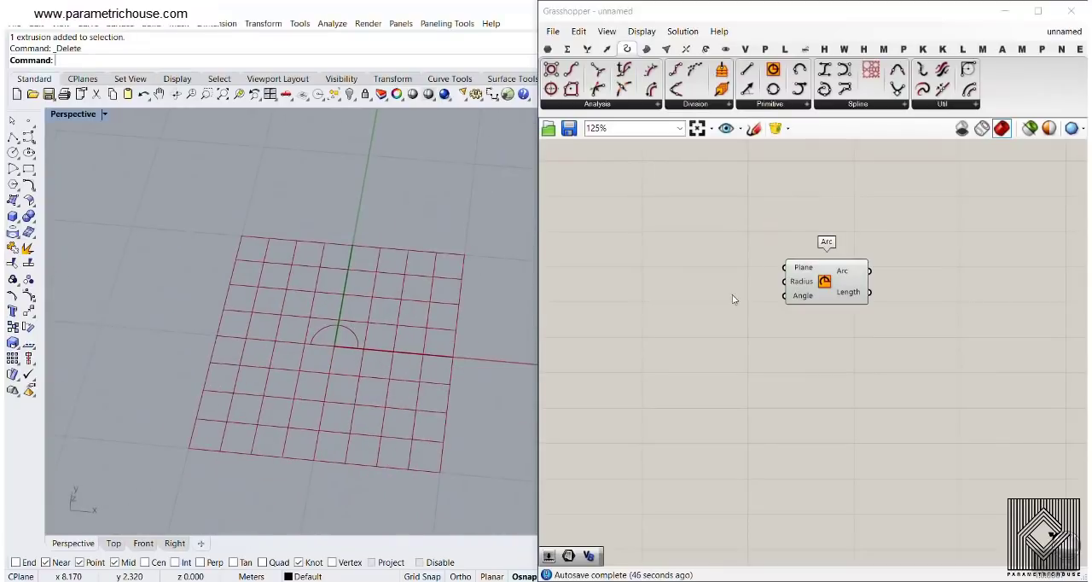
pyautogui.moveTo(848, 297); pyautogui.dragTo(882, 314)
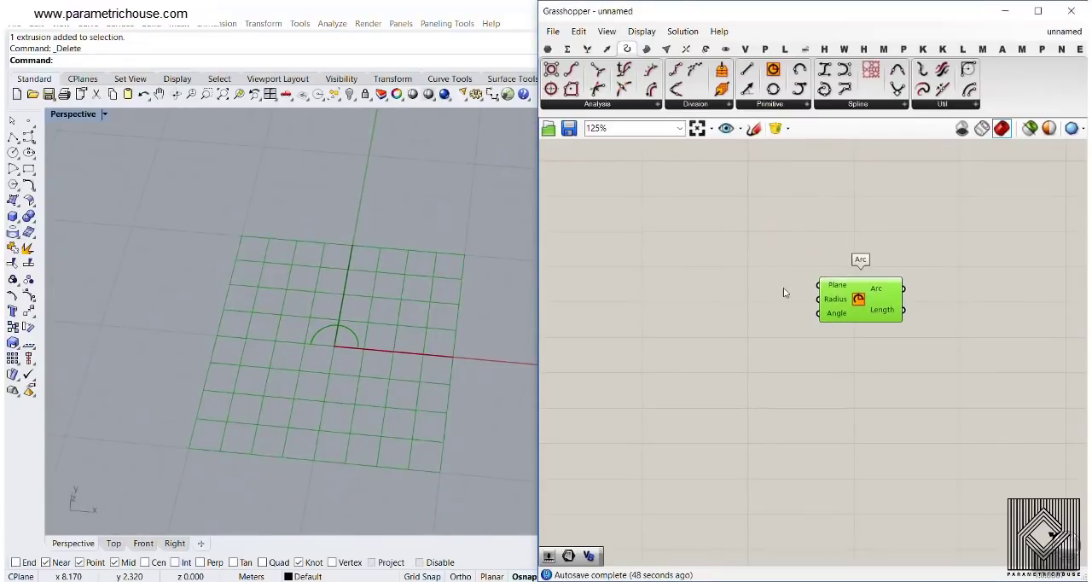
# Extract the Arc's Plane input as a separate parameter, place it ahead of the Arc, and turn off its preview
pyautogui.rightClick(826, 285)
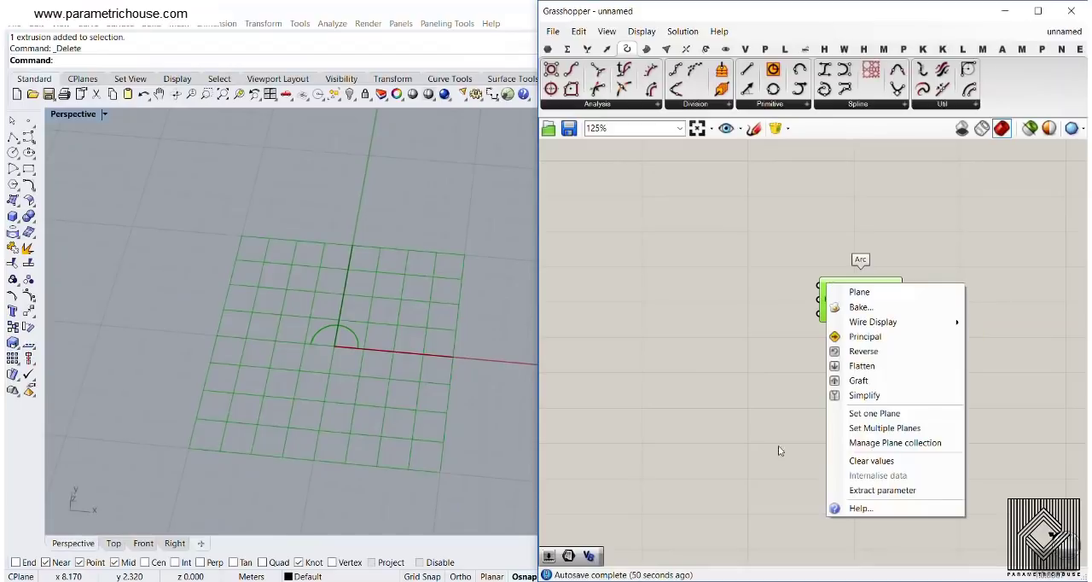
pyautogui.click(841, 492)
pyautogui.scroll(3, 759, 311)
pyautogui.moveTo(746, 280); pyautogui.dragTo(748, 254)
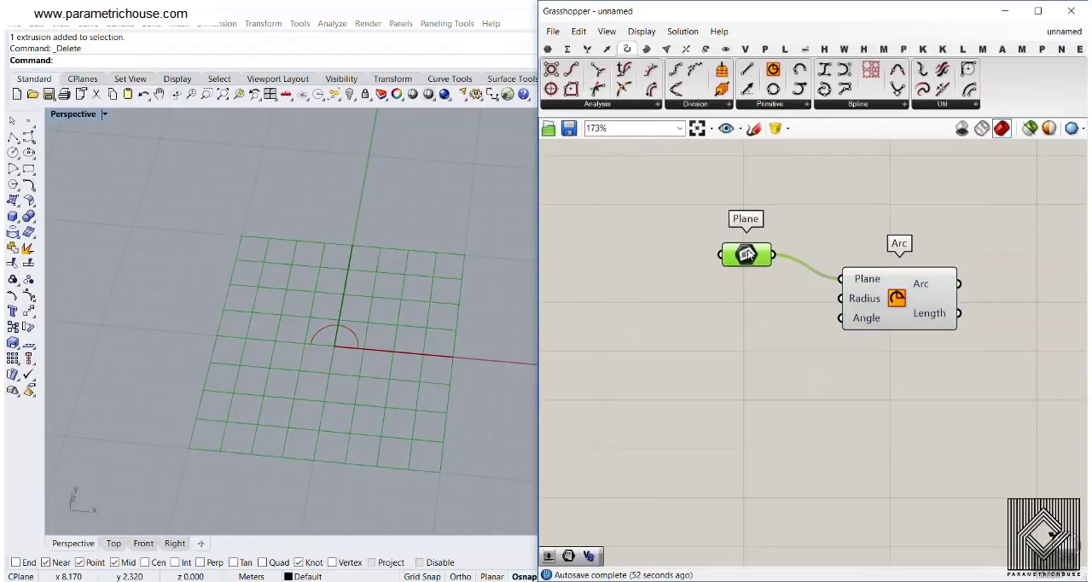
pyautogui.rightClick(747, 254)
pyautogui.click(777, 264)
# Create a 12.5 number slider, connect it to the Arc's Radius input, and reduce the radius to 11.3
pyautogui.moveTo(702, 317); pyautogui.dragTo(768, 342, button='right')
pyautogui.doubleClick(679, 336)
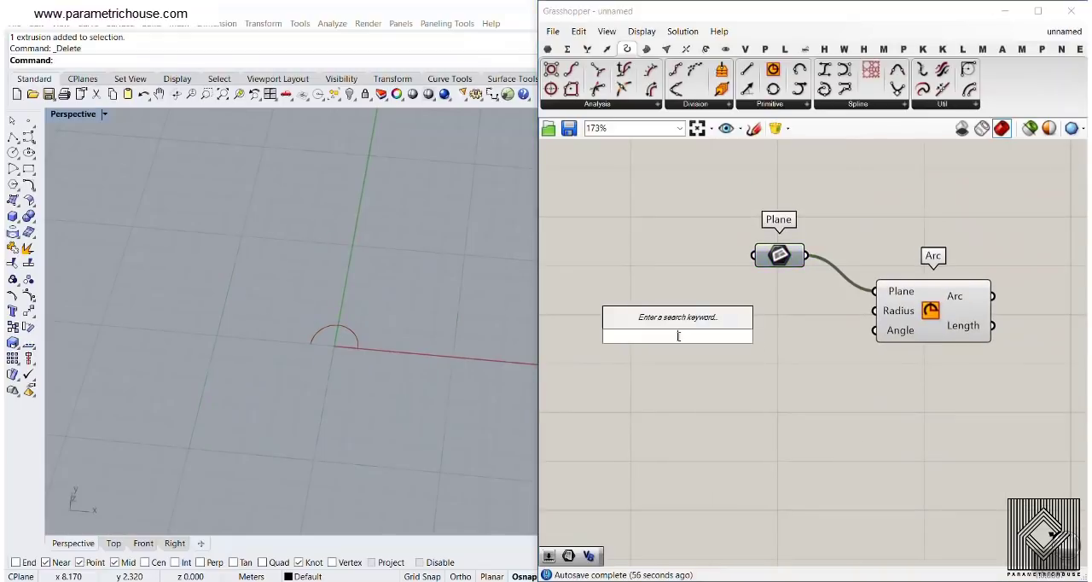
pyautogui.write('12.5')
pyautogui.press('Return')
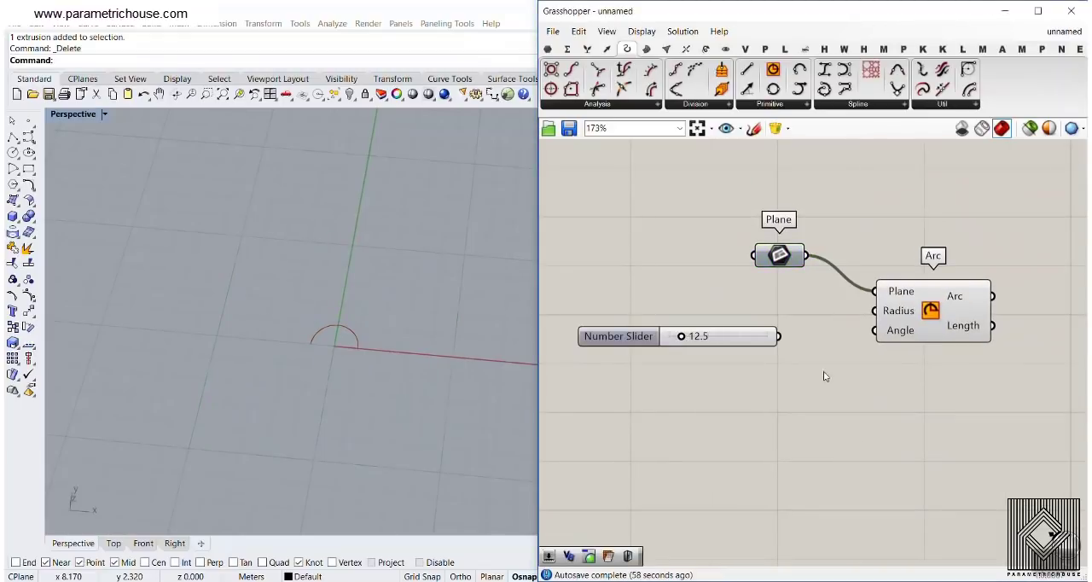
pyautogui.scroll(-3, 289, 348)
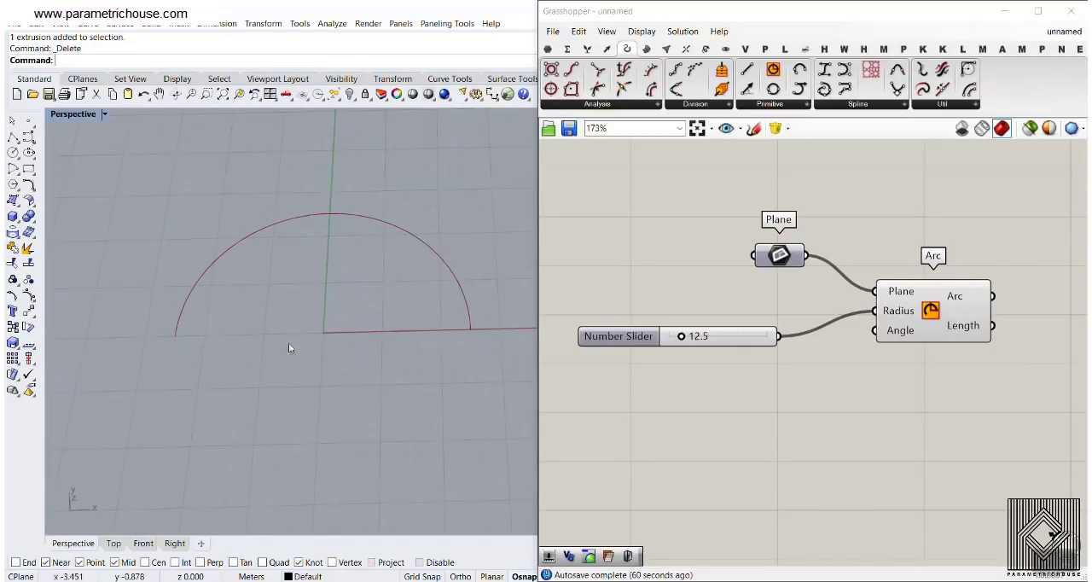
pyautogui.moveTo(693, 345); pyautogui.dragTo(683, 350)
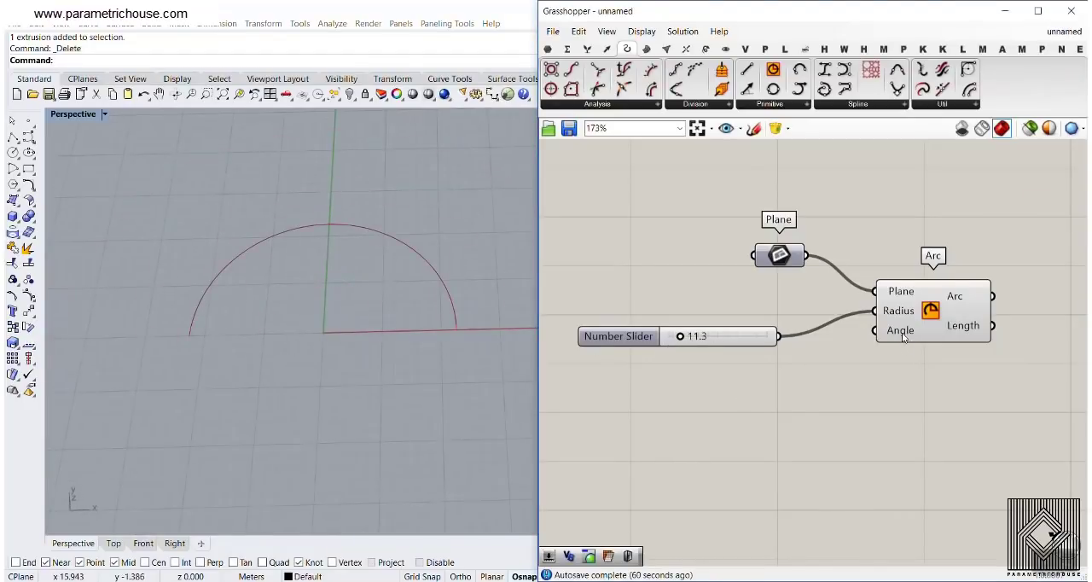
# Examine the description and default domain setting of the Arc's Angle input
pyautogui.moveTo(896, 336)
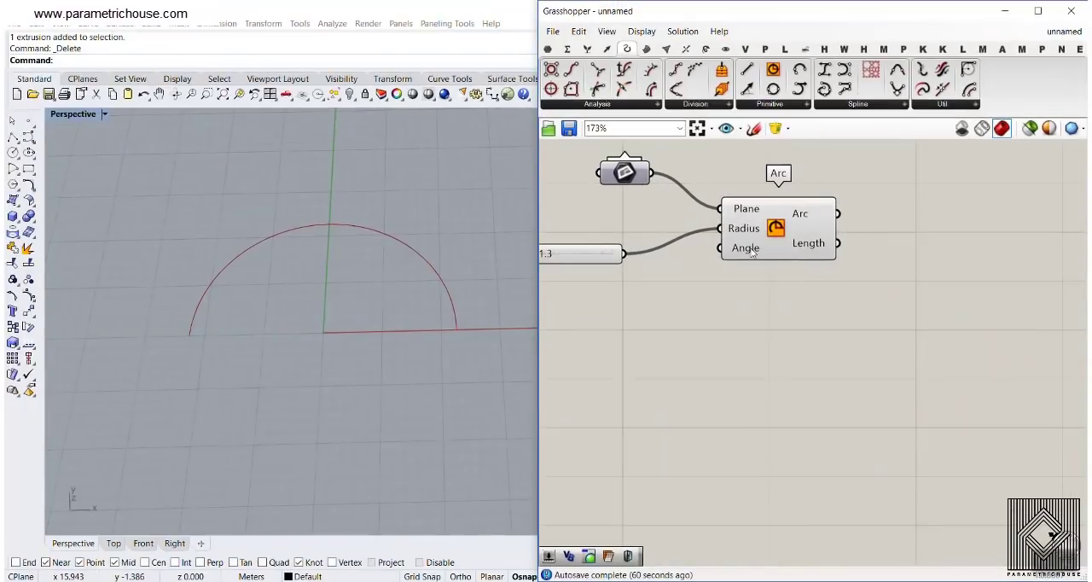
pyautogui.moveTo(753, 251)
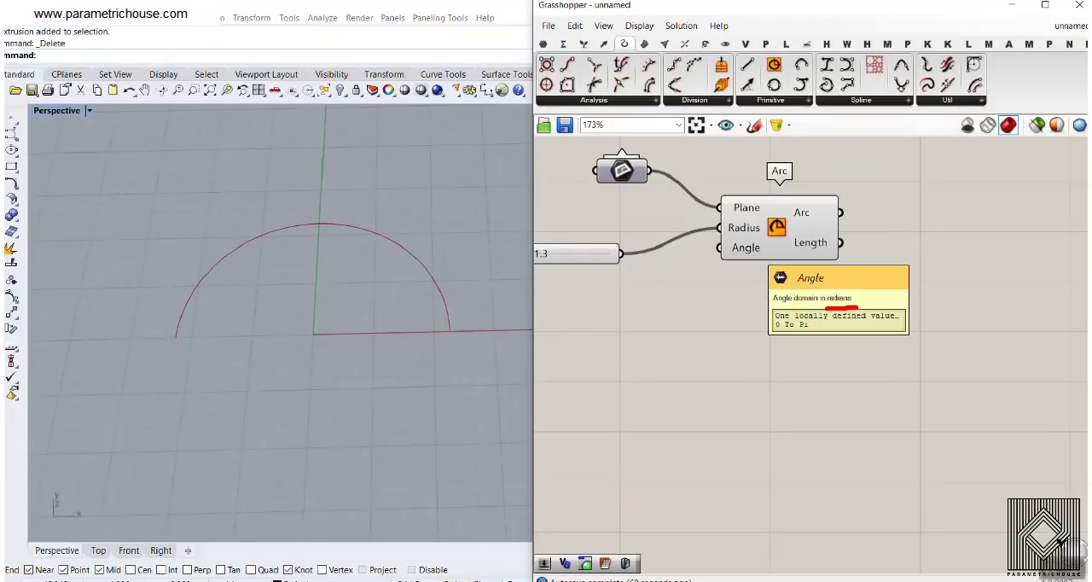
pyautogui.rightClick(720, 250)
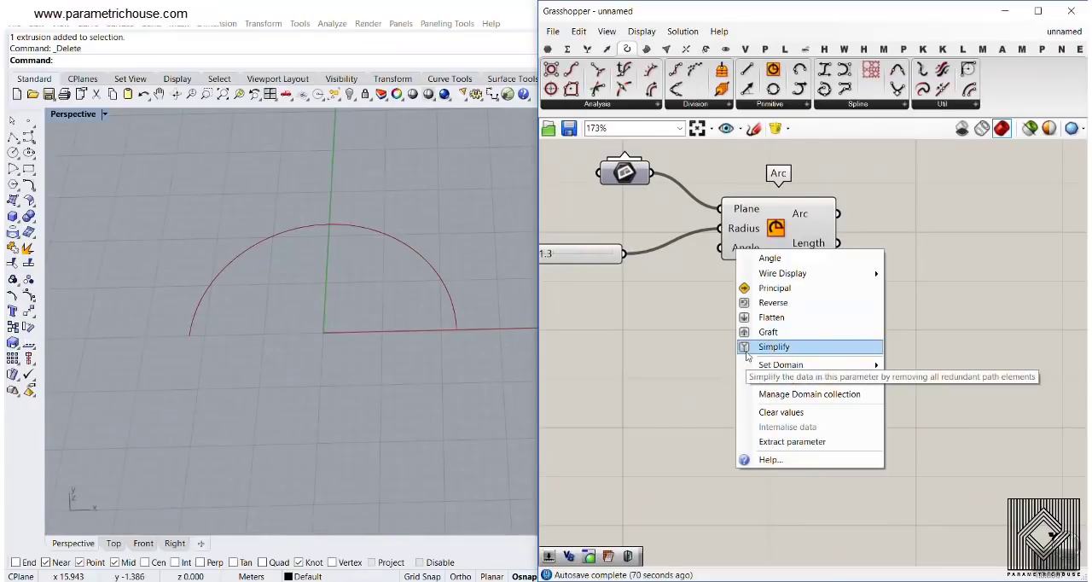
pyautogui.click(700, 308)
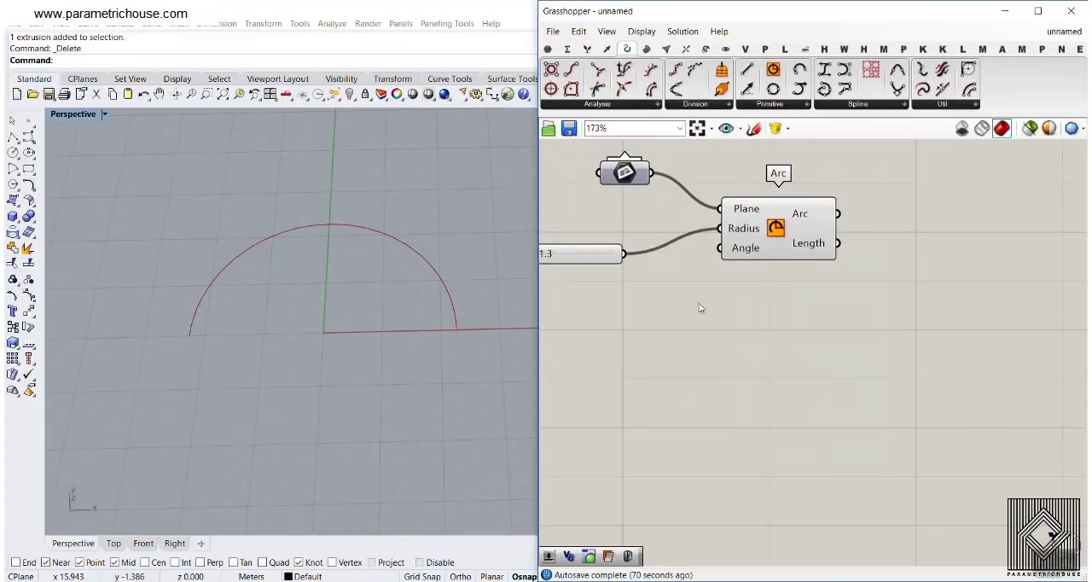
pyautogui.rightClick(738, 247)
pyautogui.click(749, 243)
pyautogui.moveTo(743, 249)
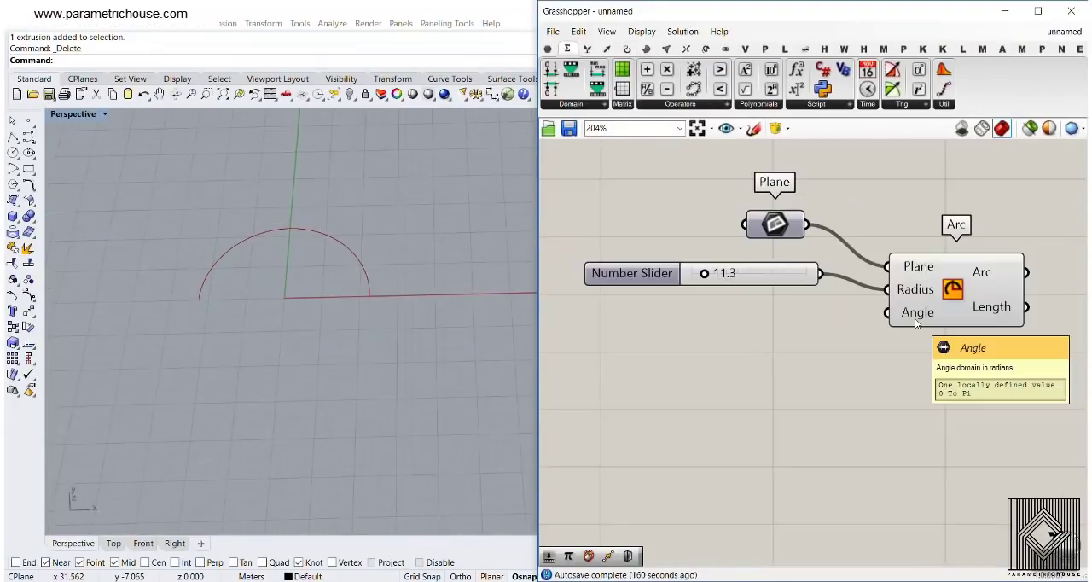
pyautogui.moveTo(915, 318); pyautogui.dragTo(815, 308, button='right')
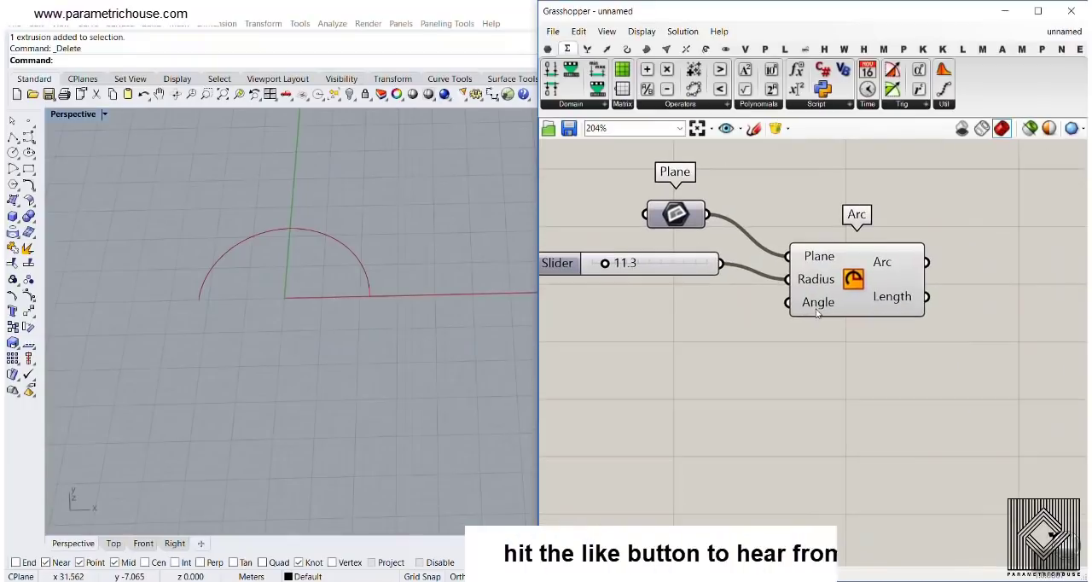
pyautogui.rightClick(816, 309)
pyautogui.click(794, 327)
pyautogui.moveTo(820, 306)
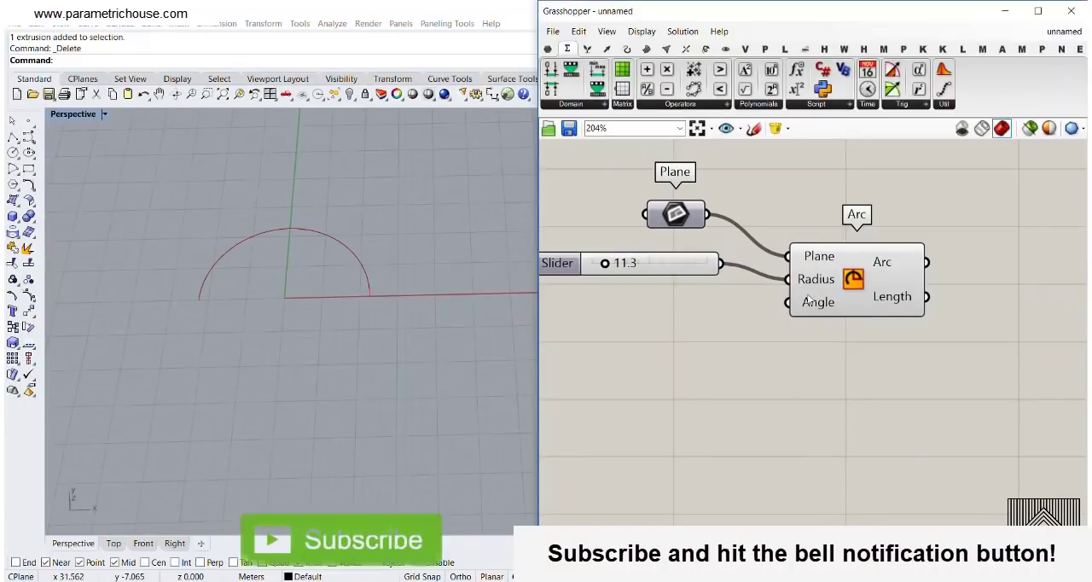
pyautogui.rightClick(804, 293)
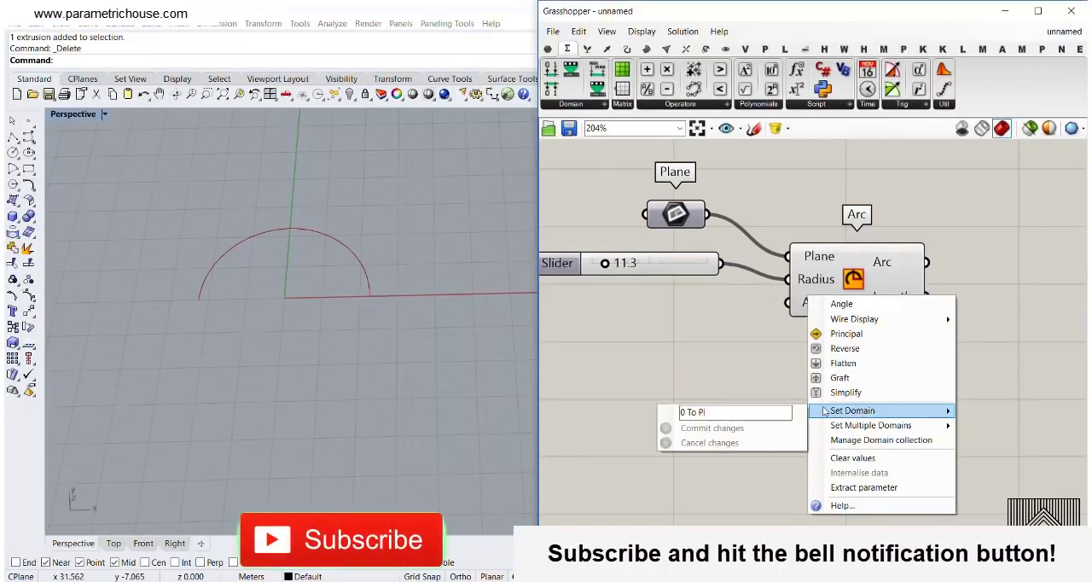
# Add a Radians component to the canvas and place it below the radius slider
pyautogui.moveTo(700, 330); pyautogui.dragTo(749, 394, button='right')
pyautogui.doubleClick(748, 393)
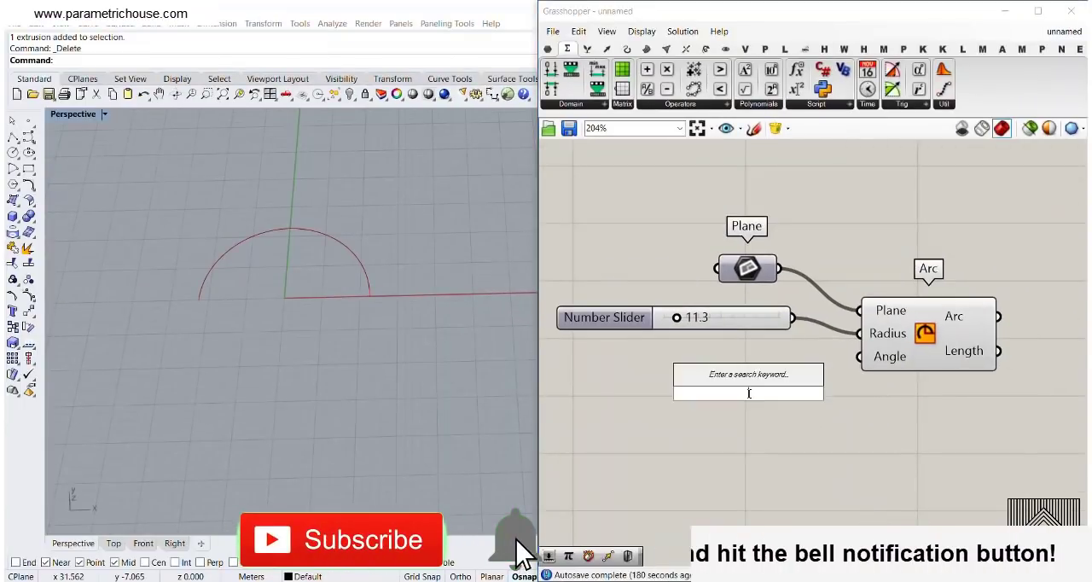
pyautogui.write('rad')
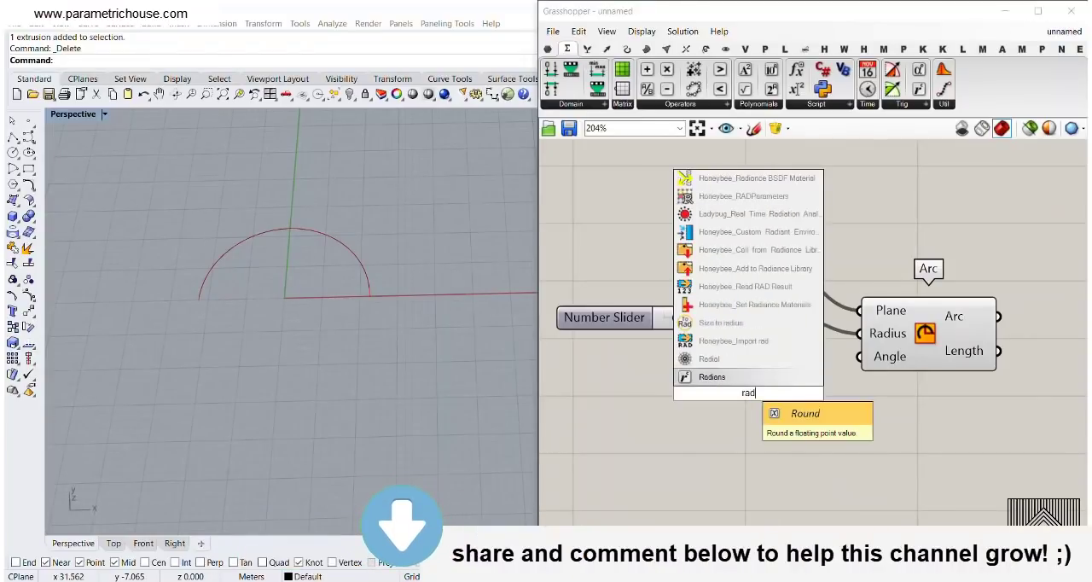
pyautogui.press('Return')
pyautogui.scroll(2, 749, 410)
pyautogui.click(750, 416)
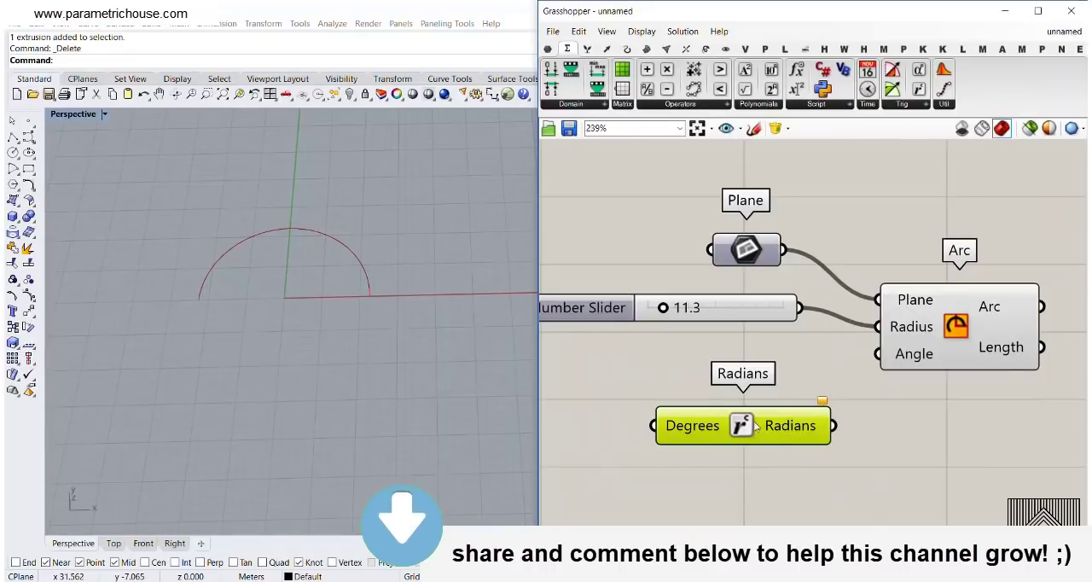
pyautogui.moveTo(755, 425); pyautogui.dragTo(674, 407)
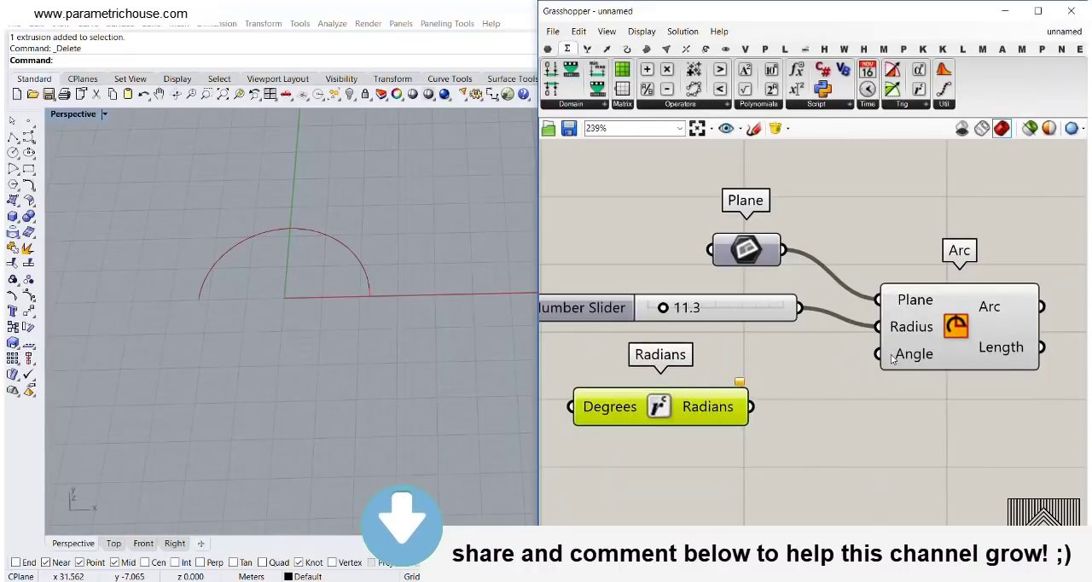
# Reposition the Radians component below the radius slider, leaving room between it and the Arc's Angle input
pyautogui.moveTo(892, 359)
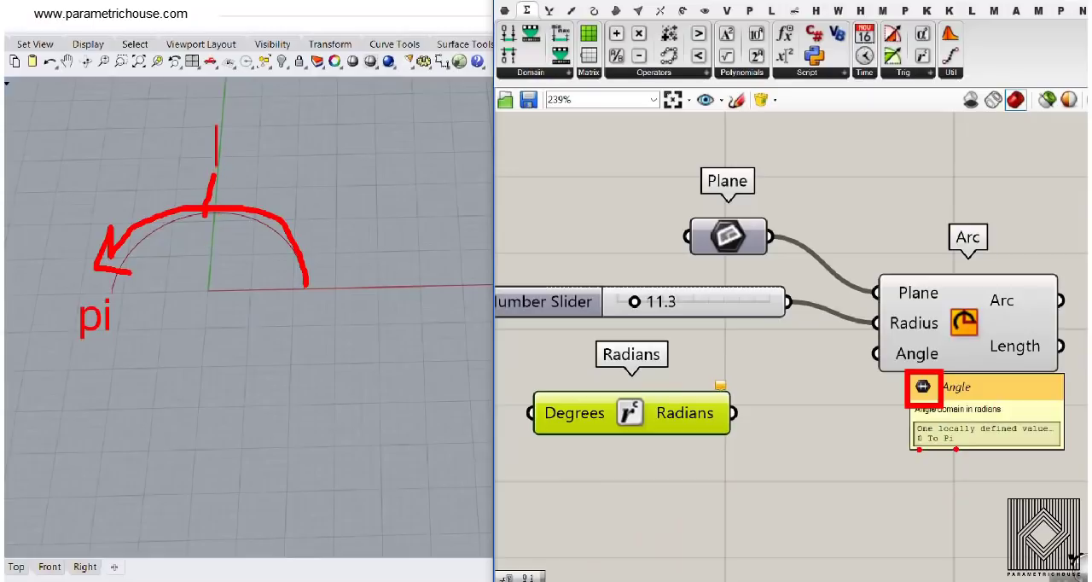
pyautogui.write('*0.5')
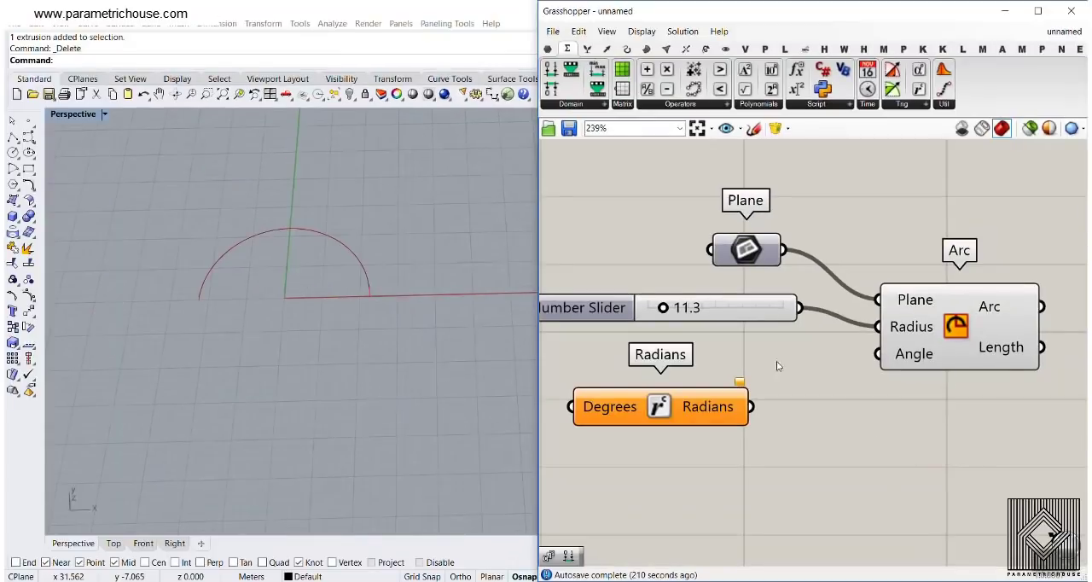
pyautogui.moveTo(670, 408); pyautogui.dragTo(710, 409)
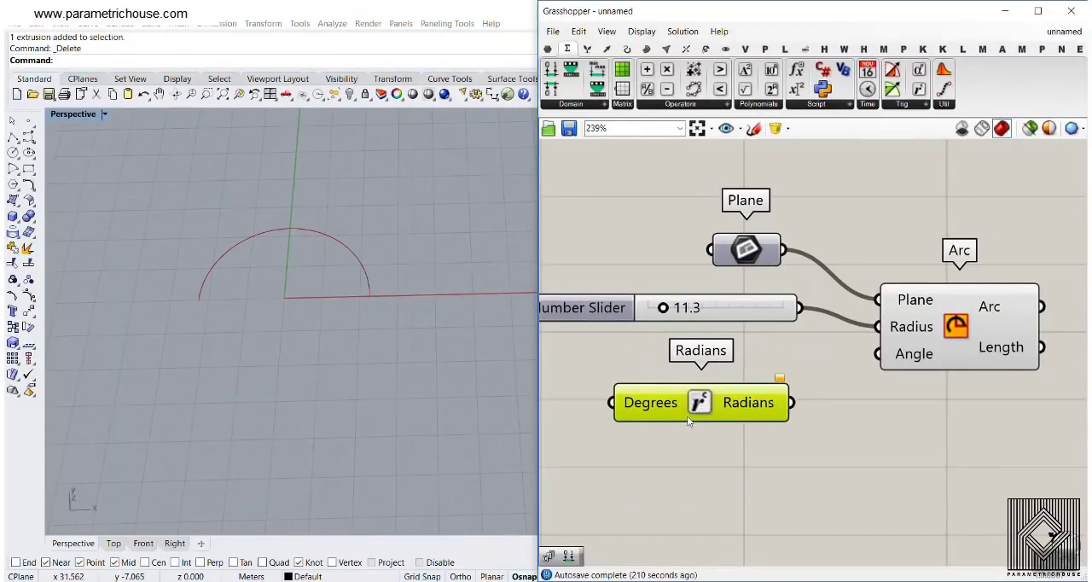
pyautogui.moveTo(680, 417); pyautogui.dragTo(922, 406, button='right')
pyautogui.moveTo(913, 404); pyautogui.dragTo(793, 387)
# Create a 0 to 360 number slider with two decimals, duplicate it below, and connect the first to the Degrees input
pyautogui.moveTo(651, 391); pyautogui.dragTo(719, 421, button='right')
pyautogui.click(603, 410)
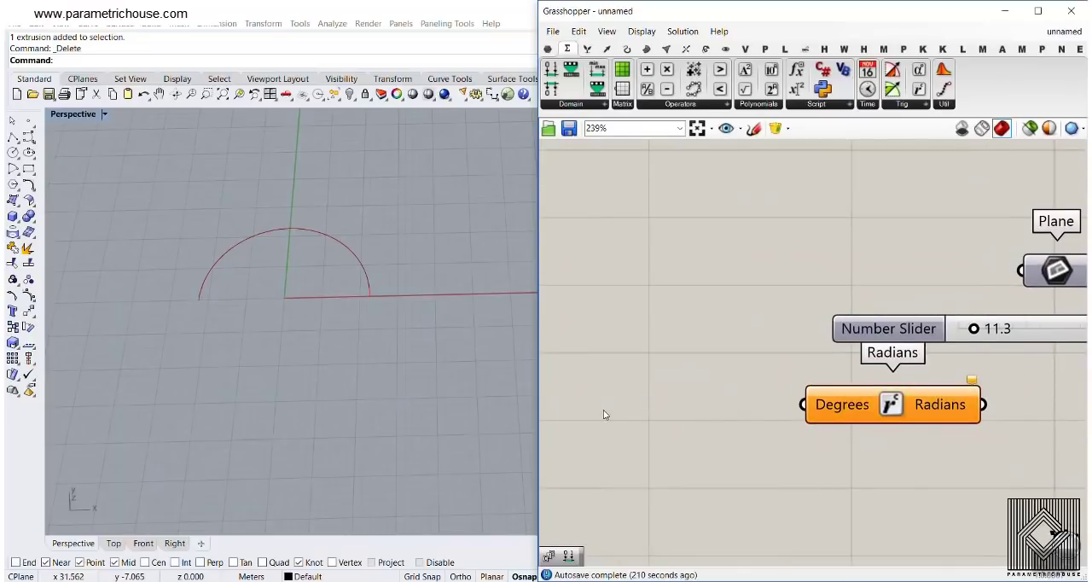
pyautogui.doubleClick(604, 413)
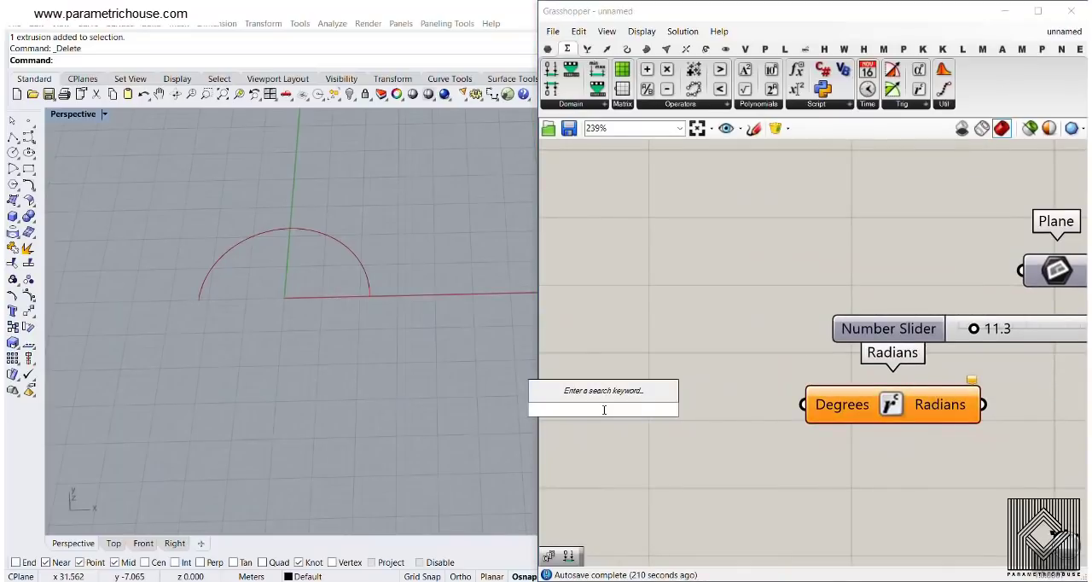
pyautogui.write('0..360')
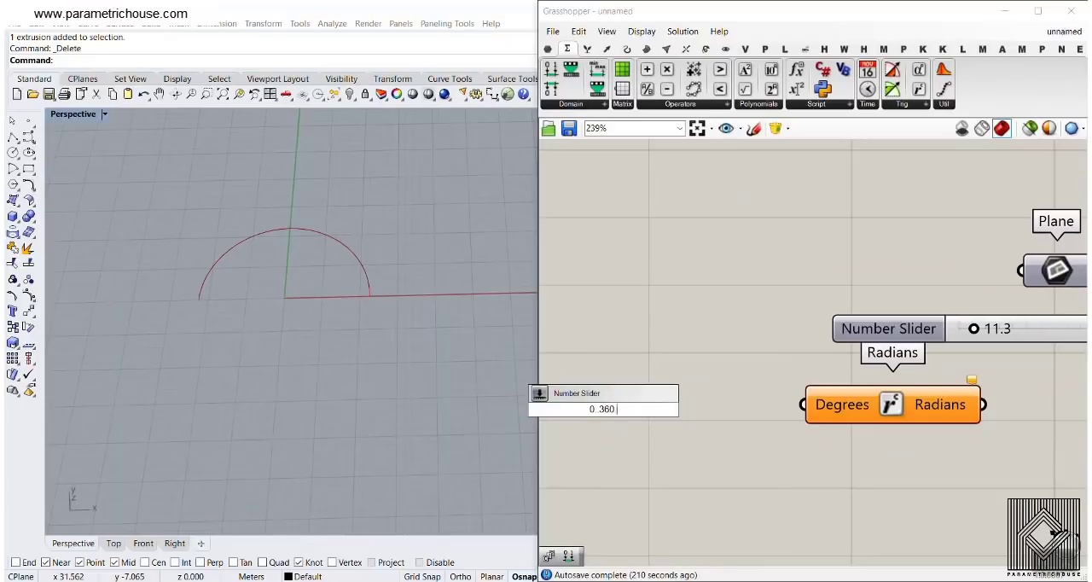
pyautogui.write('.00')
pyautogui.press('Return')
pyautogui.moveTo(688, 419); pyautogui.dragTo(751, 504)
pyautogui.moveTo(749, 397); pyautogui.dragTo(802, 407)
pyautogui.moveTo(742, 449); pyautogui.dragTo(700, 378, button='right')
pyautogui.scroll(-2, 793, 349)
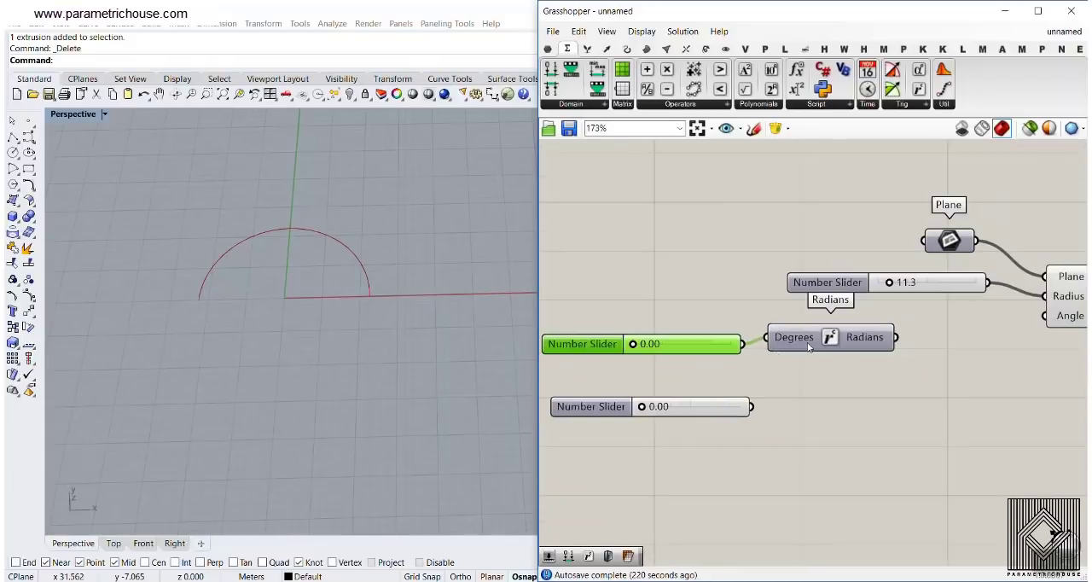
# Duplicate the Radians component for the second slider, connect them, set that slider to 137.33, and align both Radians components
pyautogui.click(809, 350)
pyautogui.keyDown('alt'); pyautogui.moveTo(808, 345); pyautogui.dragTo(825, 405); pyautogui.keyUp('alt')
pyautogui.moveTo(751, 406); pyautogui.dragTo(780, 399)
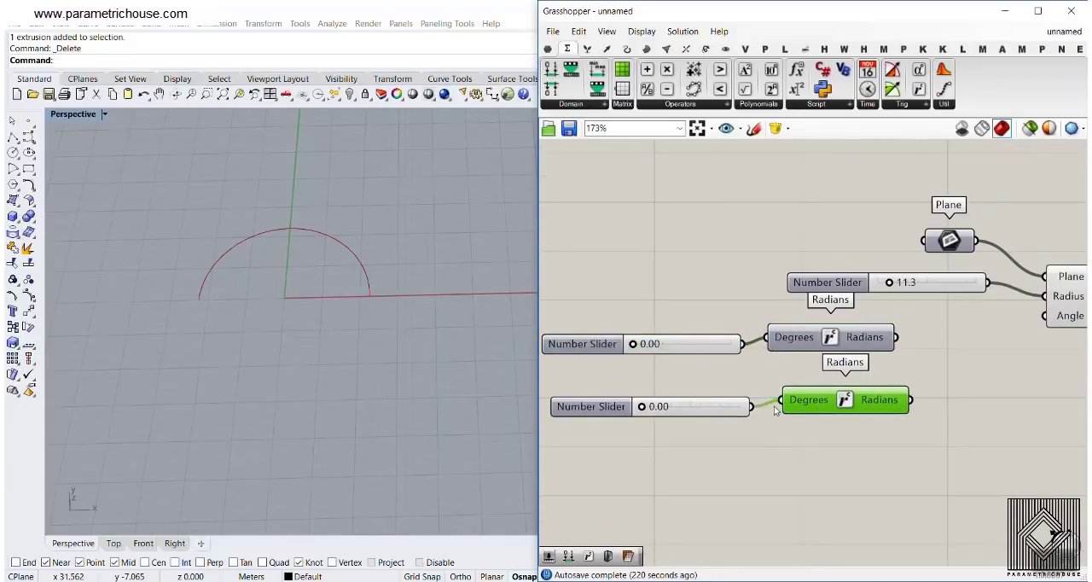
pyautogui.moveTo(676, 391); pyautogui.dragTo(631, 393, button='right')
pyautogui.moveTo(595, 406); pyautogui.dragTo(633, 408)
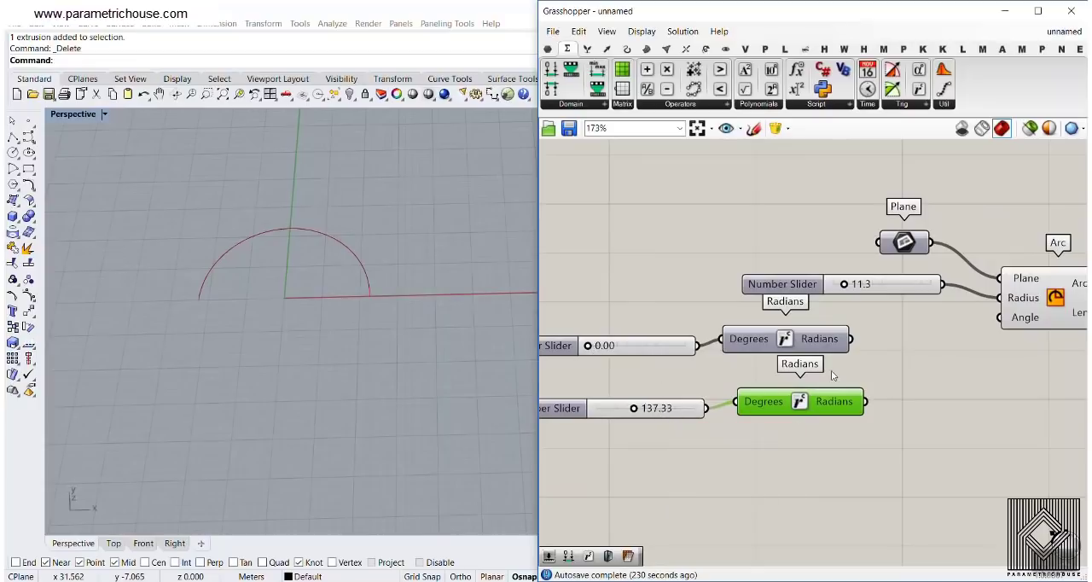
pyautogui.moveTo(657, 412); pyautogui.dragTo(597, 401, button='right')
pyautogui.moveTo(755, 339); pyautogui.dragTo(770, 345)
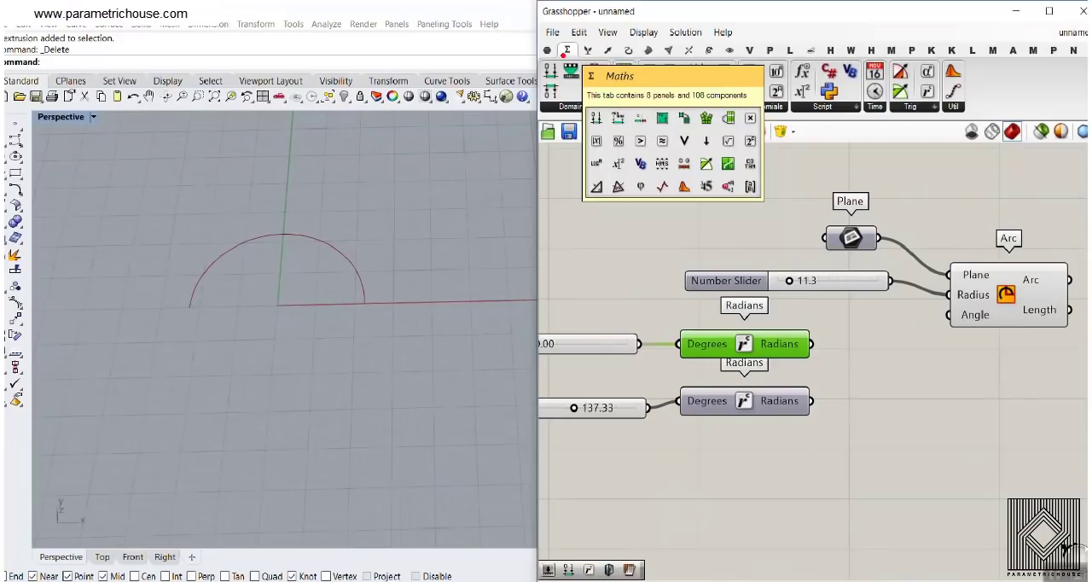
# Add a Construct Domain component, feed the two Radians outputs into its start and end, and connect its Domain to the Arc's Angle
pyautogui.click(567, 80)
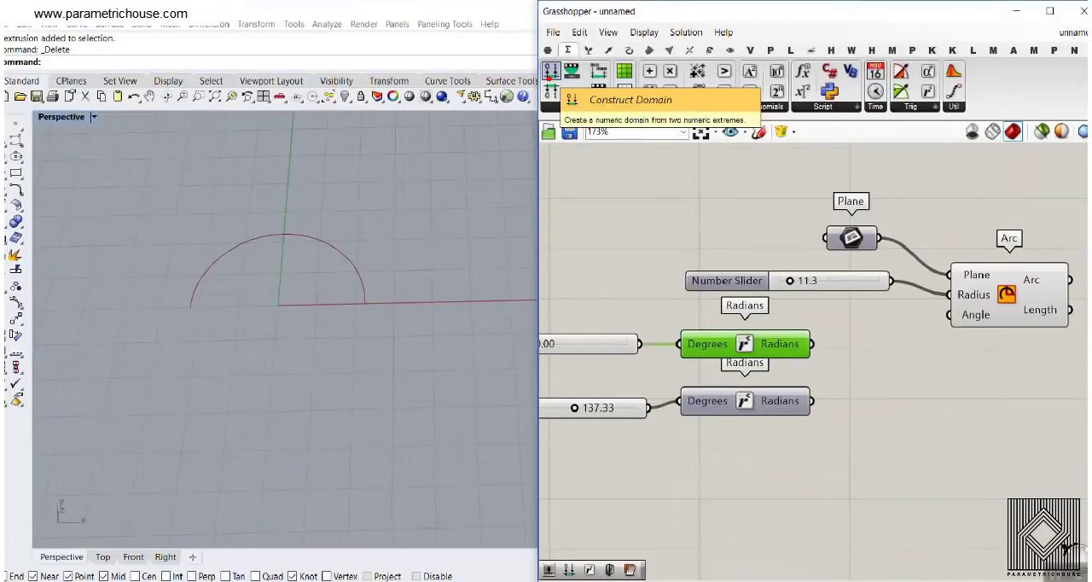
pyautogui.moveTo(559, 76); pyautogui.dragTo(900, 378)
pyautogui.moveTo(802, 333); pyautogui.dragTo(817, 390)
pyautogui.moveTo(1004, 391); pyautogui.dragTo(787, 386, button='right')
pyautogui.moveTo(777, 375); pyautogui.dragTo(755, 309)
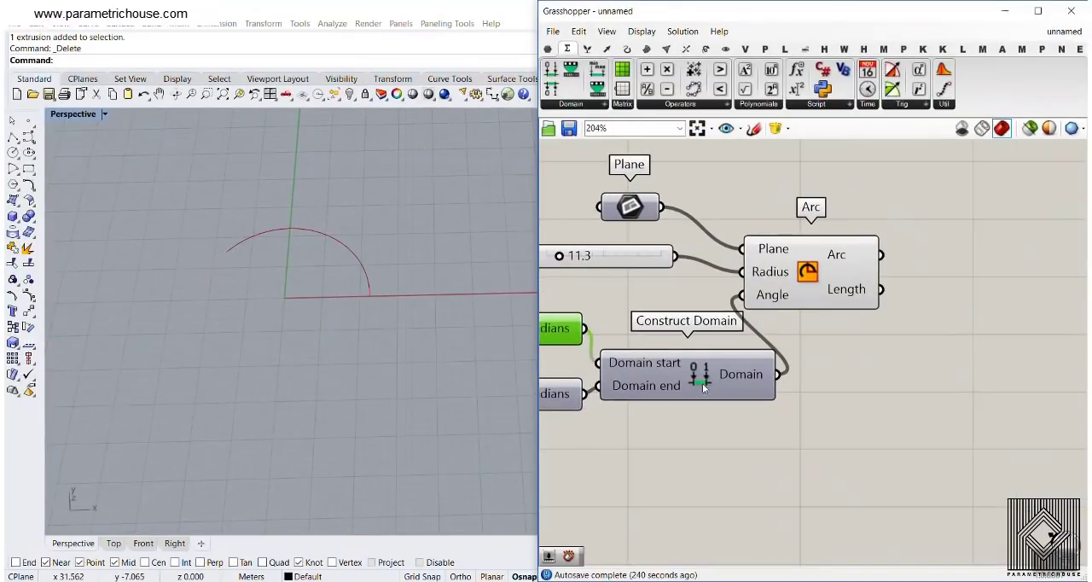
# Set the arc's start angle slider to 7.67 and its end angle slider to 115.61 degrees
pyautogui.scroll(-1, 935, 384)
pyautogui.moveTo(702, 383); pyautogui.dragTo(1047, 394, button='right')
pyautogui.scroll(3, 643, 374)
pyautogui.moveTo(696, 328)
pyautogui.mouseDown()
pyautogui.moveTo(732, 329)
pyautogui.moveTo(691, 339)
pyautogui.mouseUp()
pyautogui.moveTo(761, 430)
pyautogui.mouseDown()
pyautogui.moveTo(828, 431)
pyautogui.moveTo(716, 431)
pyautogui.moveTo(794, 431)
pyautogui.moveTo(724, 435)
pyautogui.moveTo(752, 431)
pyautogui.mouseUp()
pyautogui.moveTo(691, 328)
pyautogui.mouseDown()
pyautogui.moveTo(739, 337)
pyautogui.moveTo(686, 335)
pyautogui.mouseUp()
pyautogui.scroll(-5, 686, 335)
pyautogui.moveTo(978, 365); pyautogui.dragTo(828, 354, button='right')
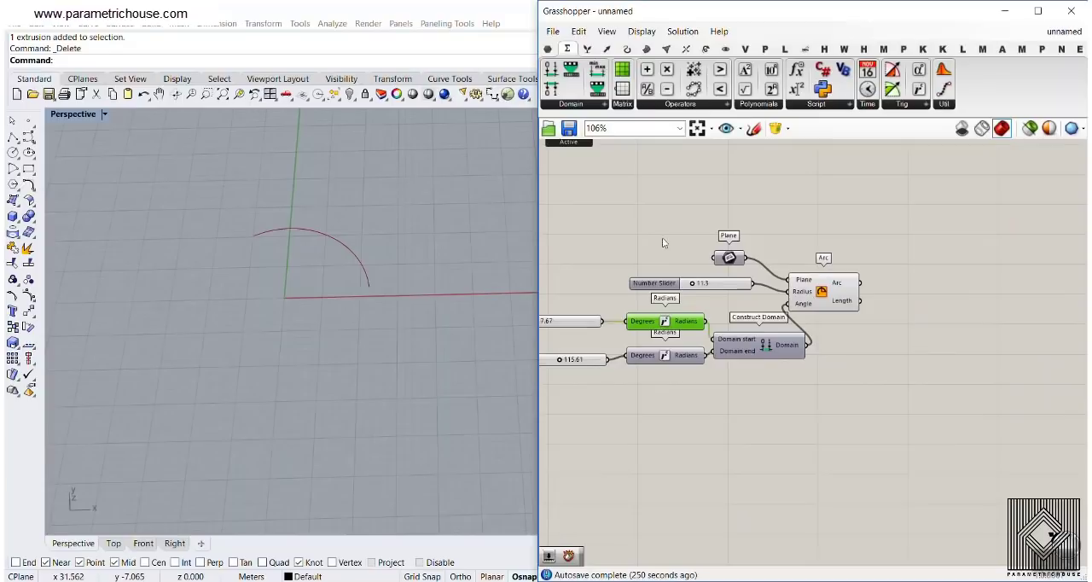
# Add a Pipe component and connect the Arc output to its Curve input
pyautogui.scroll(4, 862, 326)
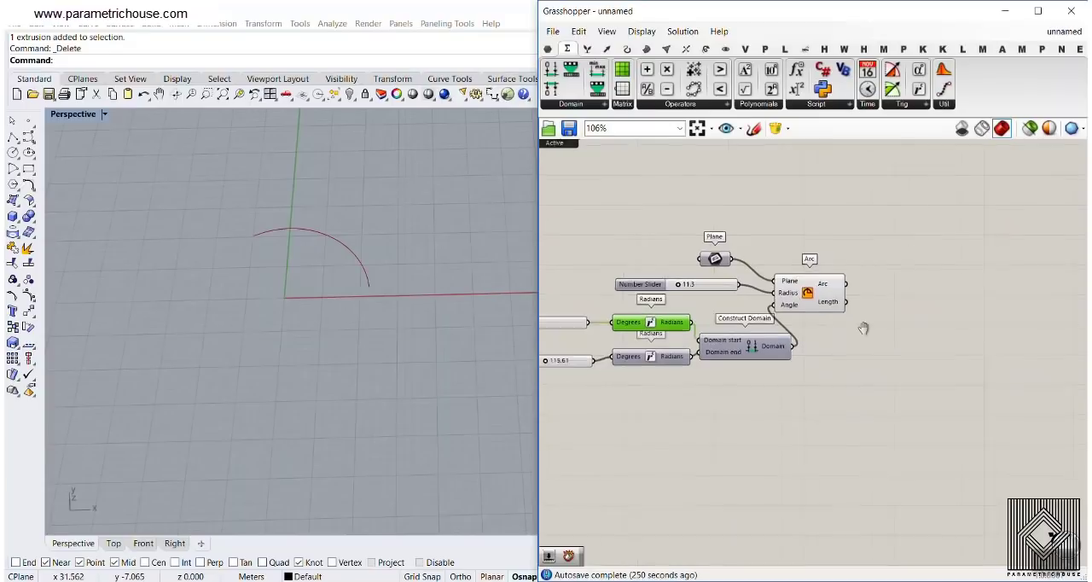
pyautogui.doubleClick(890, 285)
pyautogui.write('pip')
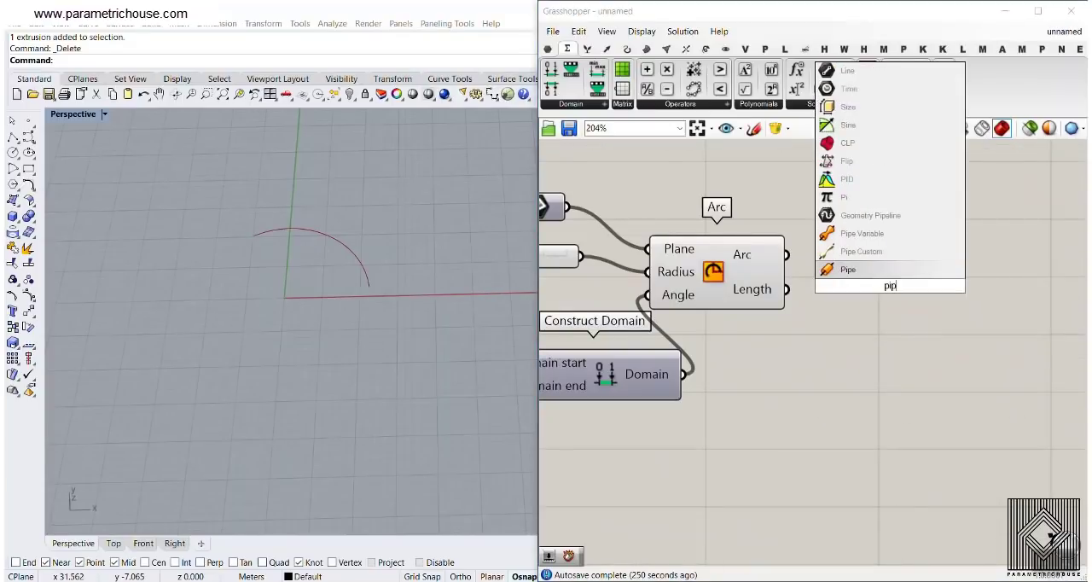
pyautogui.press('Return')
pyautogui.moveTo(786, 254); pyautogui.dragTo(861, 302)
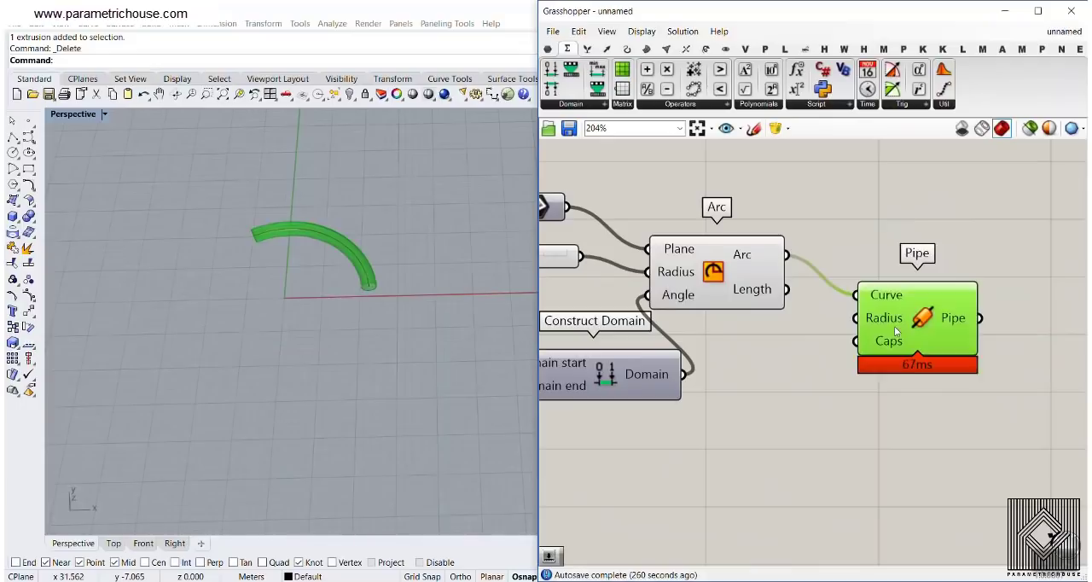
# Set the arc's end angle slider to 199.80 degrees
pyautogui.moveTo(302, 309); pyautogui.dragTo(304, 313, button='right')
pyautogui.moveTo(575, 312); pyautogui.dragTo(800, 318, button='right')
pyautogui.scroll(-3, 800, 317)
pyautogui.moveTo(574, 334); pyautogui.dragTo(604, 339, button='right')
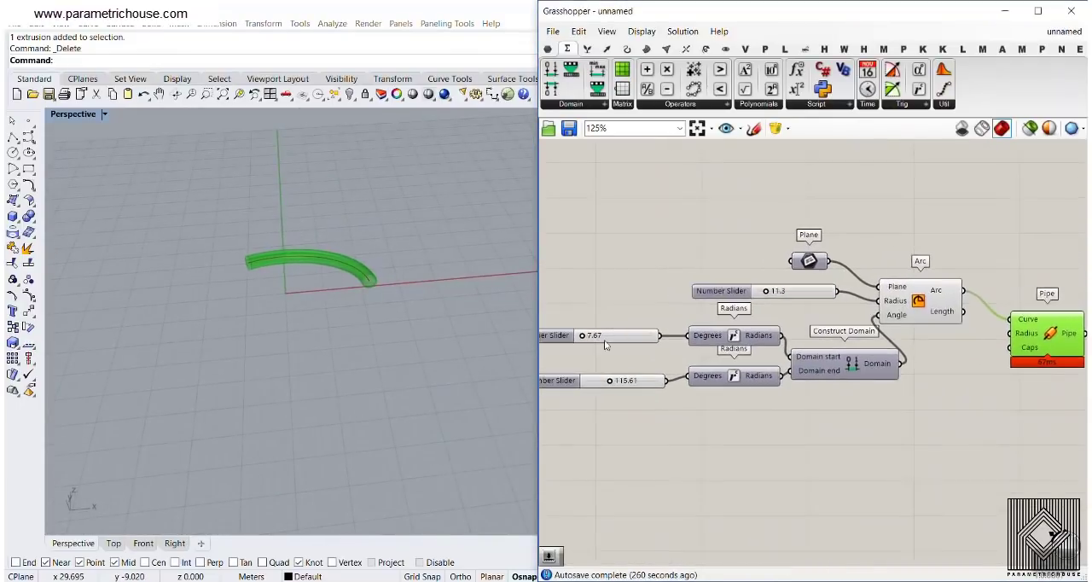
pyautogui.scroll(4, 603, 348)
pyautogui.moveTo(616, 401); pyautogui.dragTo(643, 401)
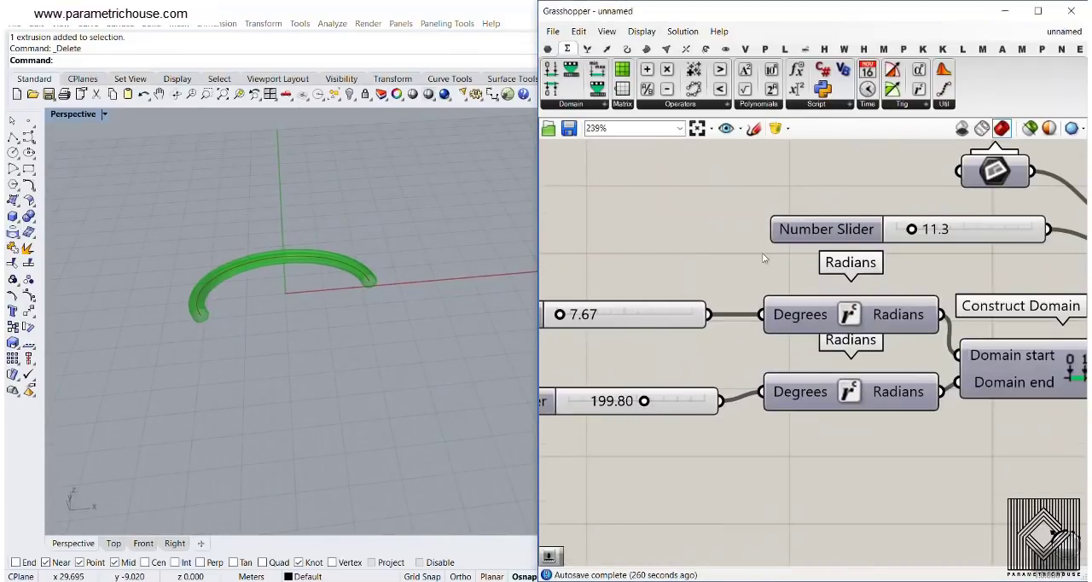
pyautogui.moveTo(761, 252); pyautogui.dragTo(702, 262, button='right')
# Examine how the Series, Radians, Consecutive Domains and Graph Mapper drive the arcs in the example definition, and return to the unnamed definition
pyautogui.click(1063, 31)
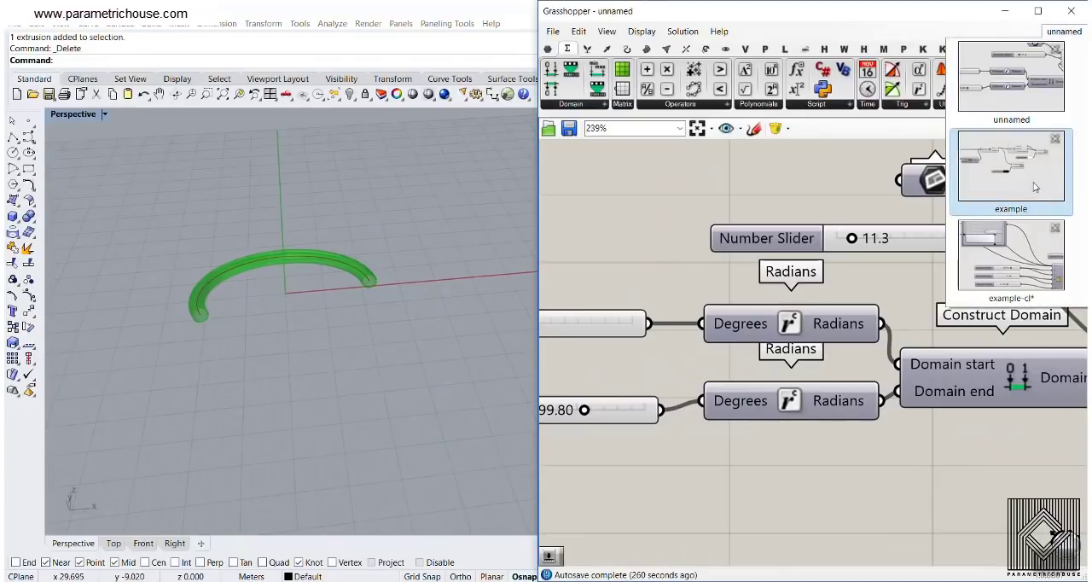
pyautogui.click(1054, 203)
pyautogui.moveTo(452, 304); pyautogui.dragTo(380, 281, button='right')
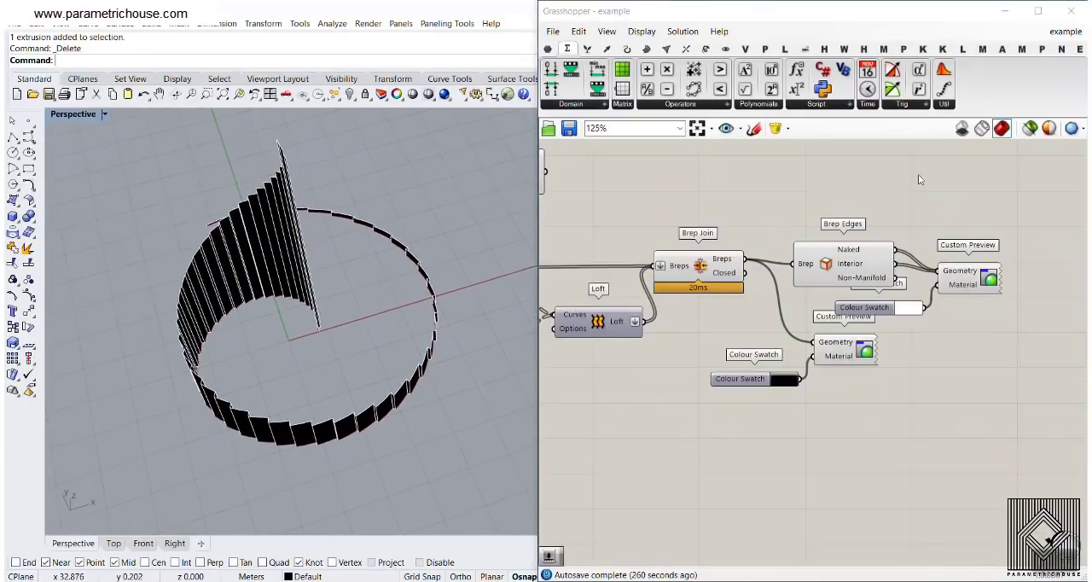
pyautogui.click(1053, 32)
pyautogui.click(1000, 187)
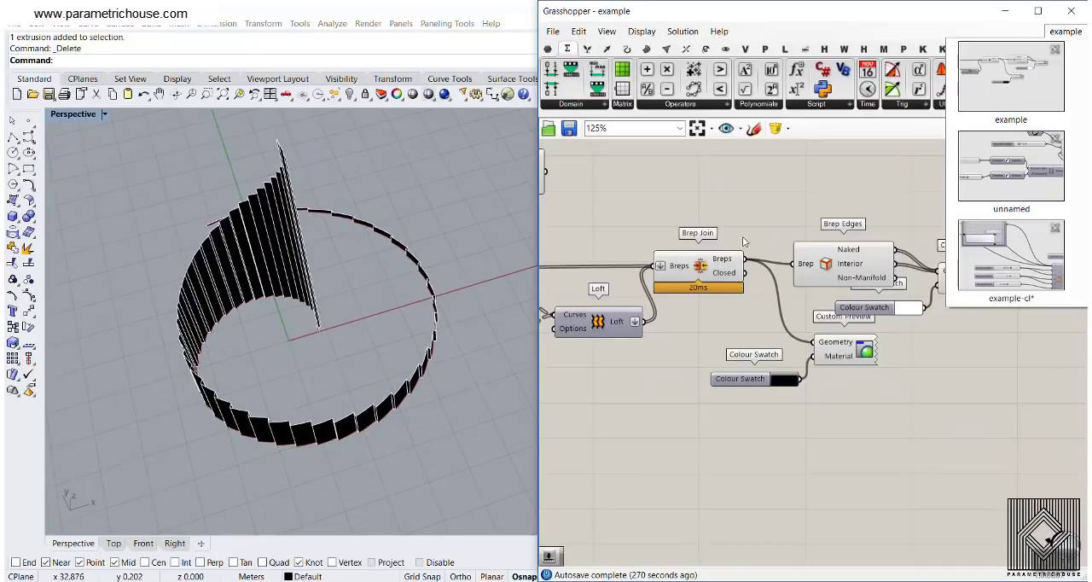
pyautogui.scroll(-2, 884, 239)
pyautogui.moveTo(885, 239); pyautogui.dragTo(1048, 265, button='right')
pyautogui.moveTo(553, 266); pyautogui.dragTo(761, 267, button='right')
pyautogui.scroll(5, 761, 268)
pyautogui.moveTo(705, 300); pyautogui.dragTo(693, 319, button='right')
pyautogui.scroll(2, 898, 307)
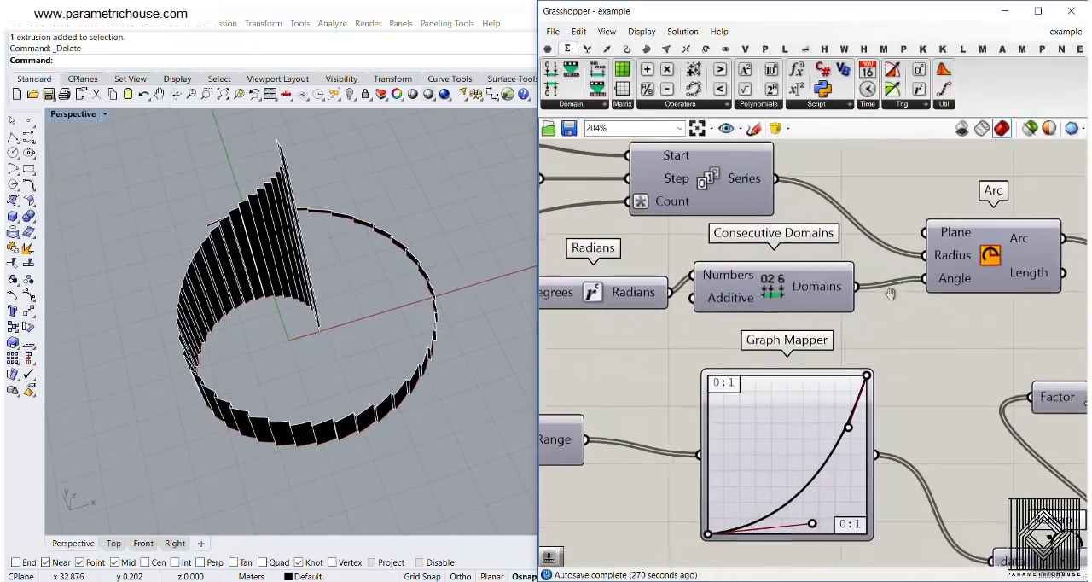
pyautogui.click(1066, 32)
pyautogui.click(1012, 203)
# Turn off the preview of all components in the definition
pyautogui.scroll(-4, 938, 273)
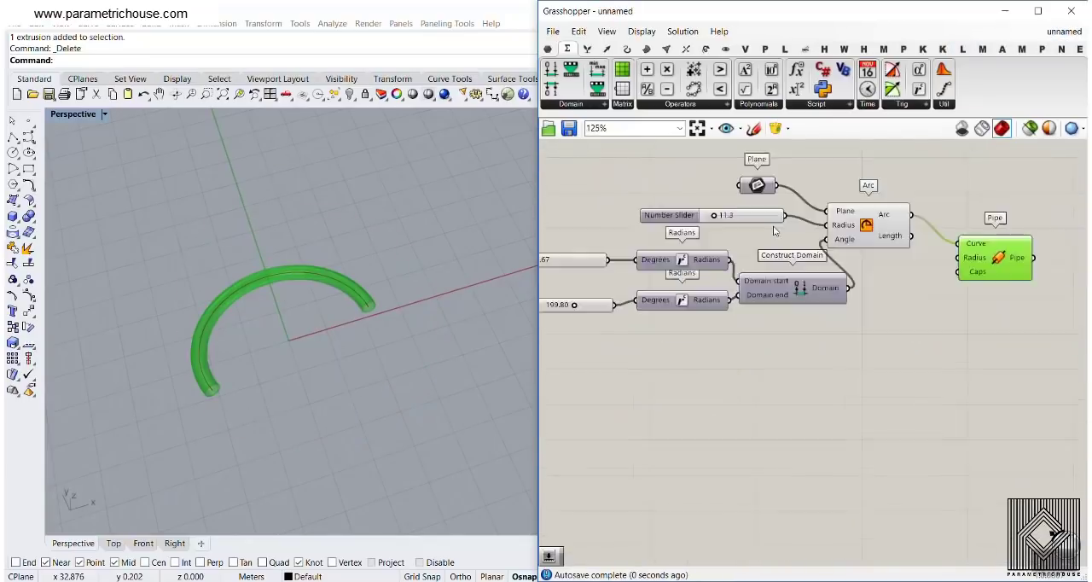
pyautogui.moveTo(907, 331); pyautogui.dragTo(602, 166)
pyautogui.rightClick(650, 177)
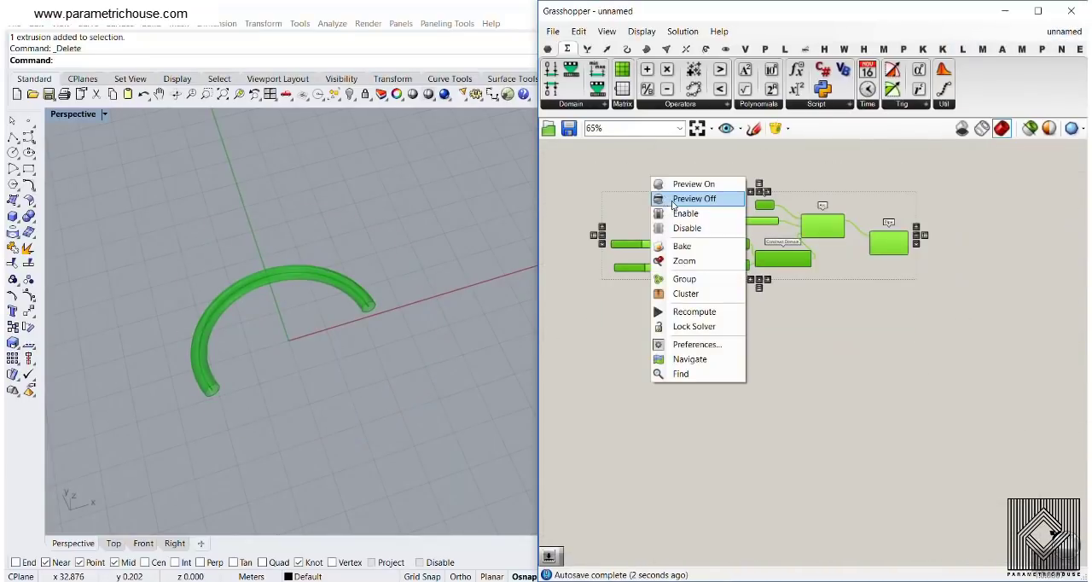
pyautogui.click(672, 198)
pyautogui.moveTo(946, 183); pyautogui.dragTo(601, 320)
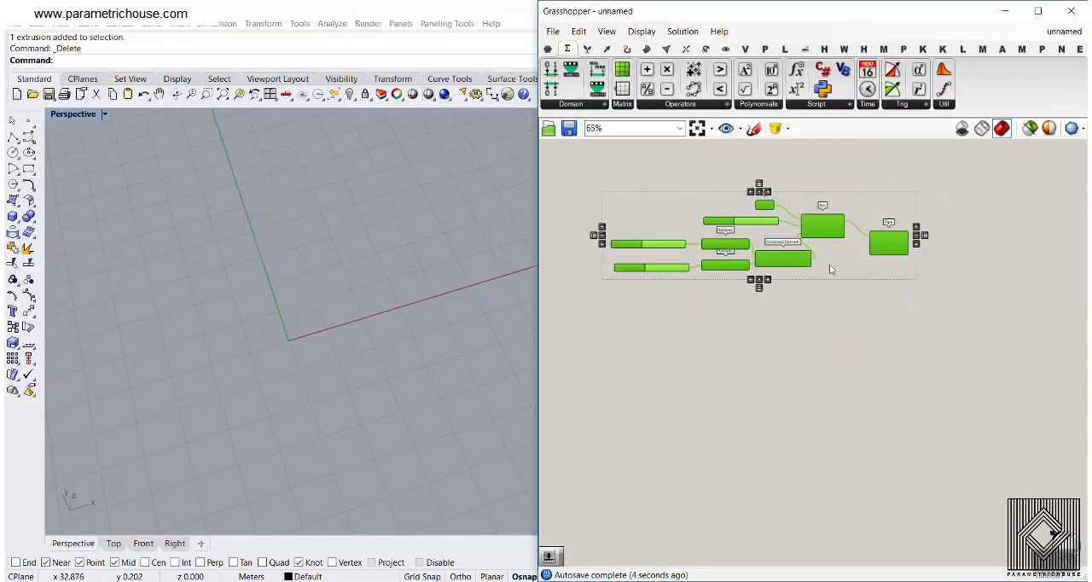
pyautogui.keyDown('alt'); pyautogui.moveTo(829, 233); pyautogui.dragTo(876, 489); pyautogui.keyUp('alt')
pyautogui.click(751, 277)
# Delete the two angle sliders, both Radians components and the Construct Domain component
pyautogui.scroll(4, 751, 275)
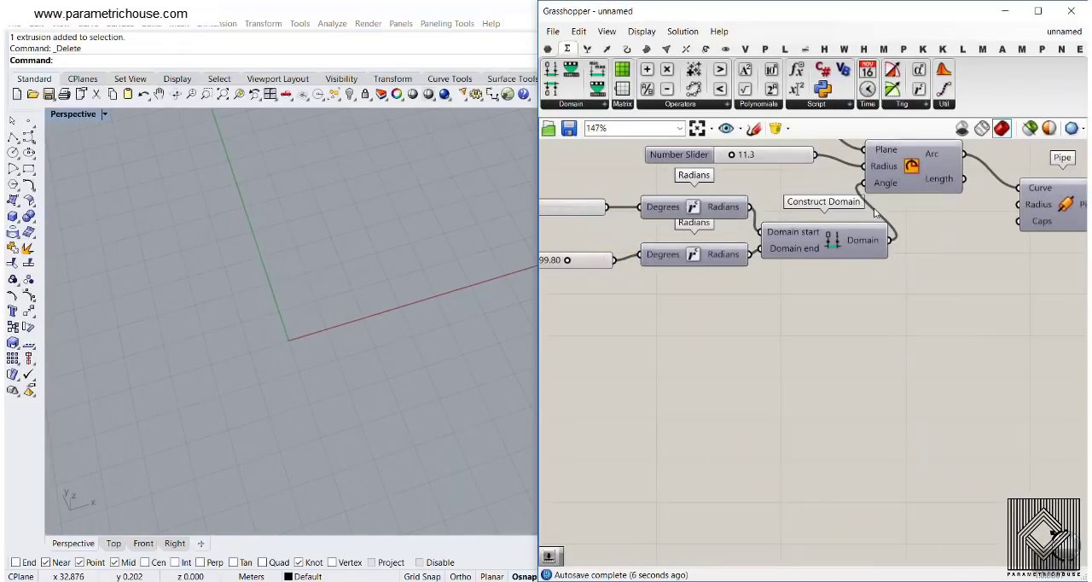
pyautogui.scroll(-3, 875, 213)
pyautogui.scroll(3, 981, 230)
pyautogui.moveTo(902, 370); pyautogui.dragTo(870, 201, button='right')
pyautogui.scroll(-4, 869, 201)
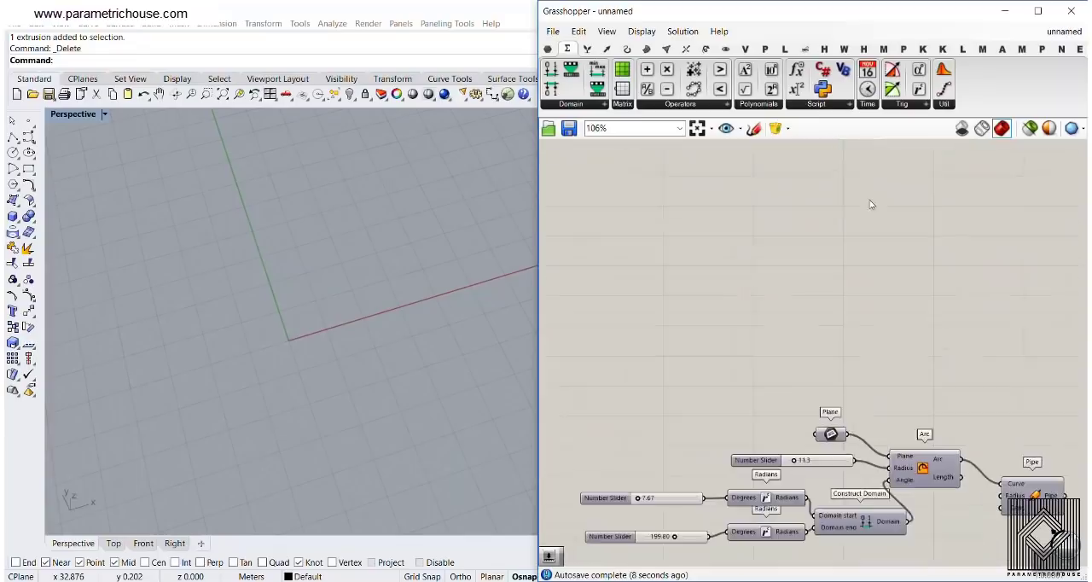
pyautogui.moveTo(802, 430); pyautogui.dragTo(789, 350, button='right')
pyautogui.scroll(5, 789, 350)
pyautogui.moveTo(913, 342); pyautogui.dragTo(672, 243)
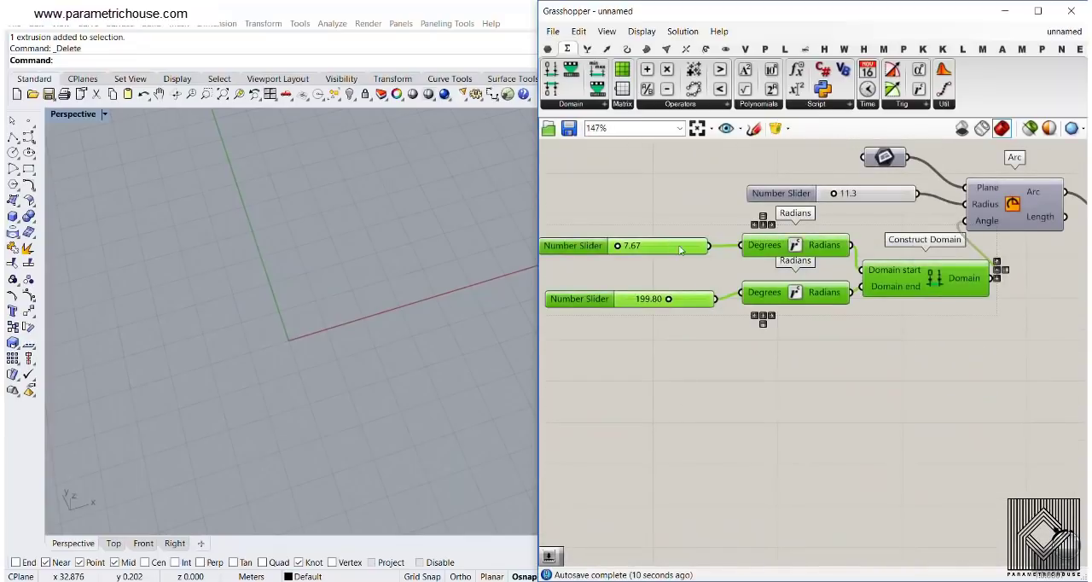
pyautogui.press('Delete')
# Turn on the preview of the Arc component
pyautogui.moveTo(965, 242); pyautogui.dragTo(779, 321, button='right')
pyautogui.rightClick(826, 279)
pyautogui.click(938, 298)
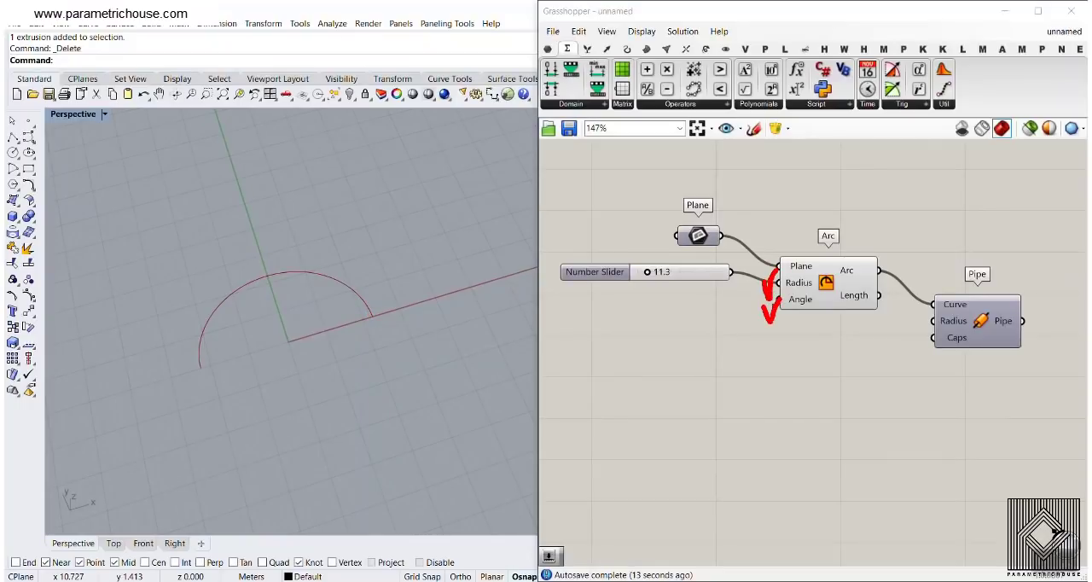
# Delete the Pipe component and turn off the Arc component's preview
pyautogui.click(946, 335)
pyautogui.press('Delete')
pyautogui.rightClick(826, 281)
pyautogui.click(849, 295)
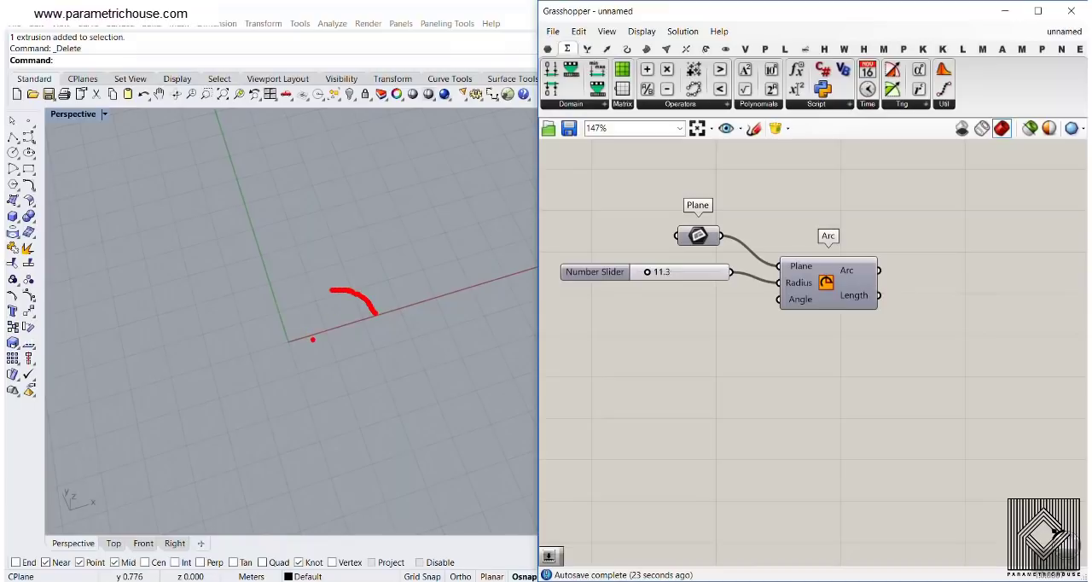
pyautogui.moveTo(287, 345); pyautogui.dragTo(373, 324)
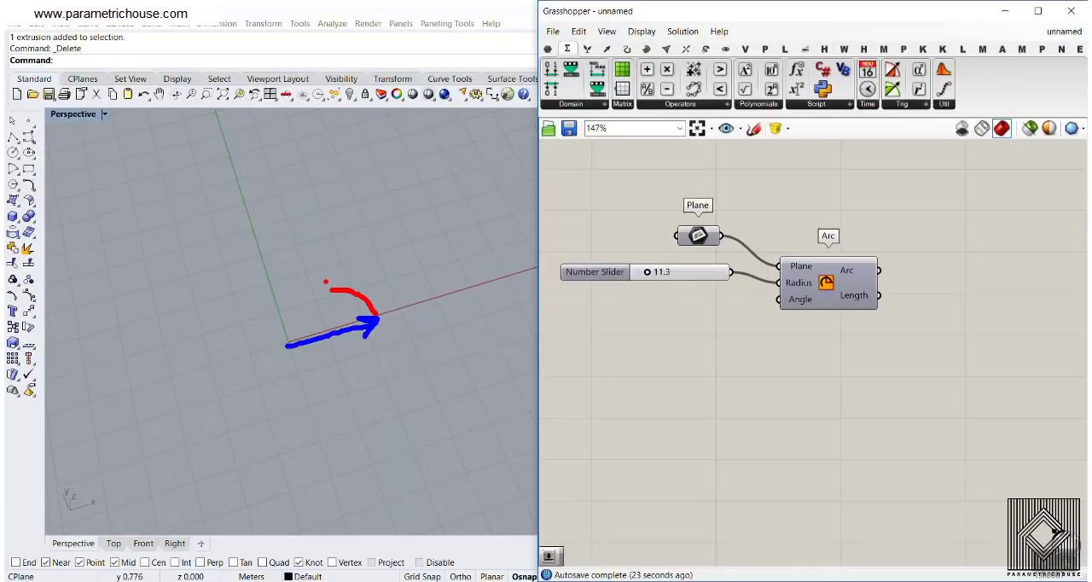
pyautogui.moveTo(299, 275); pyautogui.dragTo(255, 283)
pyautogui.moveTo(281, 343)
pyautogui.mouseDown()
pyautogui.moveTo(261, 296)
pyautogui.moveTo(284, 308)
pyautogui.mouseUp()
pyautogui.moveTo(334, 278); pyautogui.dragTo(329, 290)
pyautogui.moveTo(325, 295); pyautogui.dragTo(315, 310)
pyautogui.moveTo(311, 317); pyautogui.dragTo(300, 335)
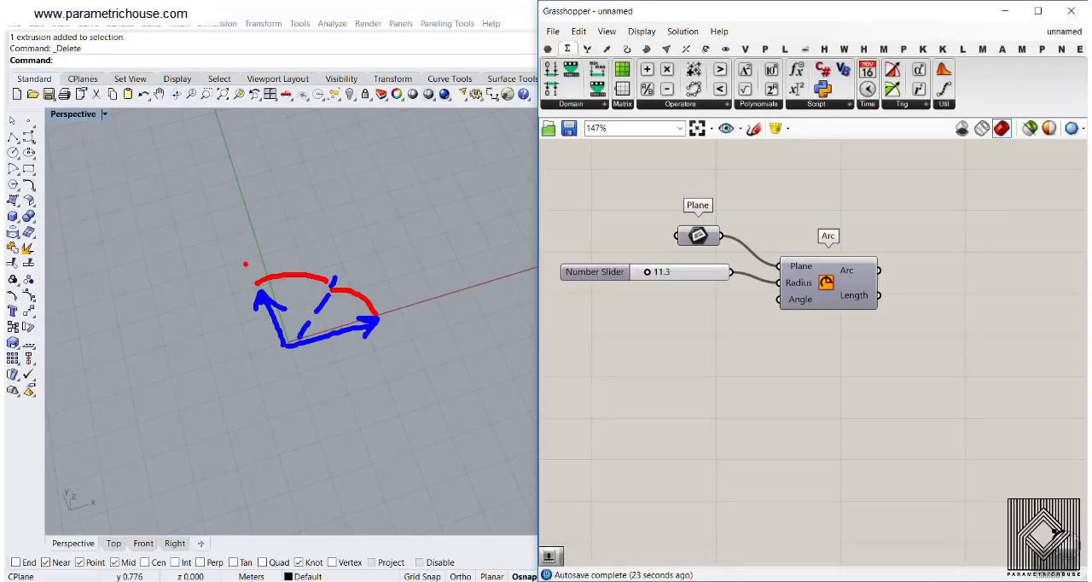
pyautogui.moveTo(246, 263); pyautogui.dragTo(180, 320)
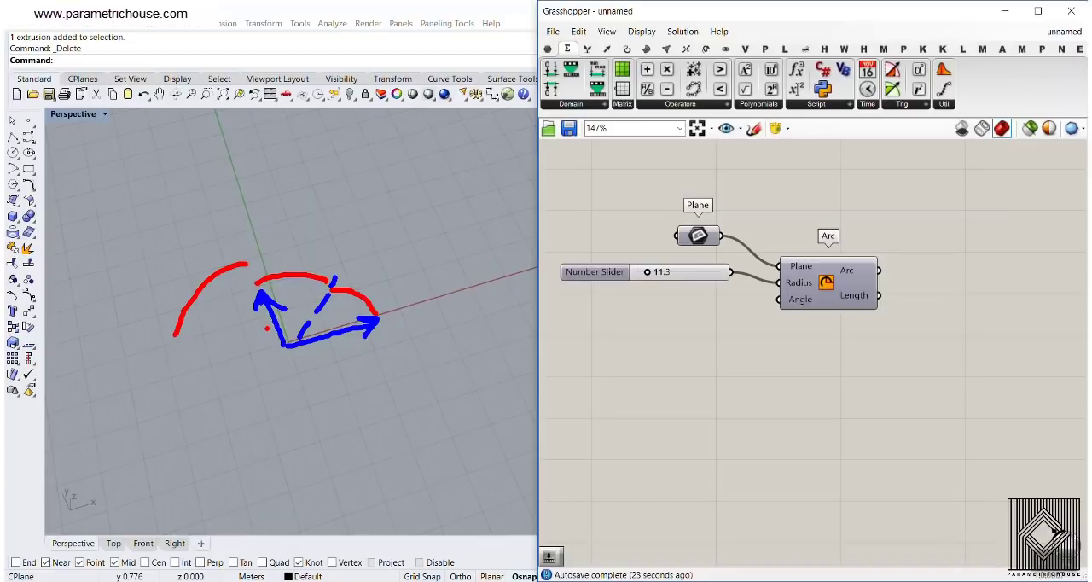
pyautogui.moveTo(280, 347); pyautogui.dragTo(259, 305)
pyautogui.moveTo(162, 316)
pyautogui.mouseDown()
pyautogui.moveTo(146, 411)
pyautogui.moveTo(228, 484)
pyautogui.moveTo(434, 464)
pyautogui.moveTo(475, 312)
pyautogui.moveTo(415, 168)
pyautogui.mouseUp()
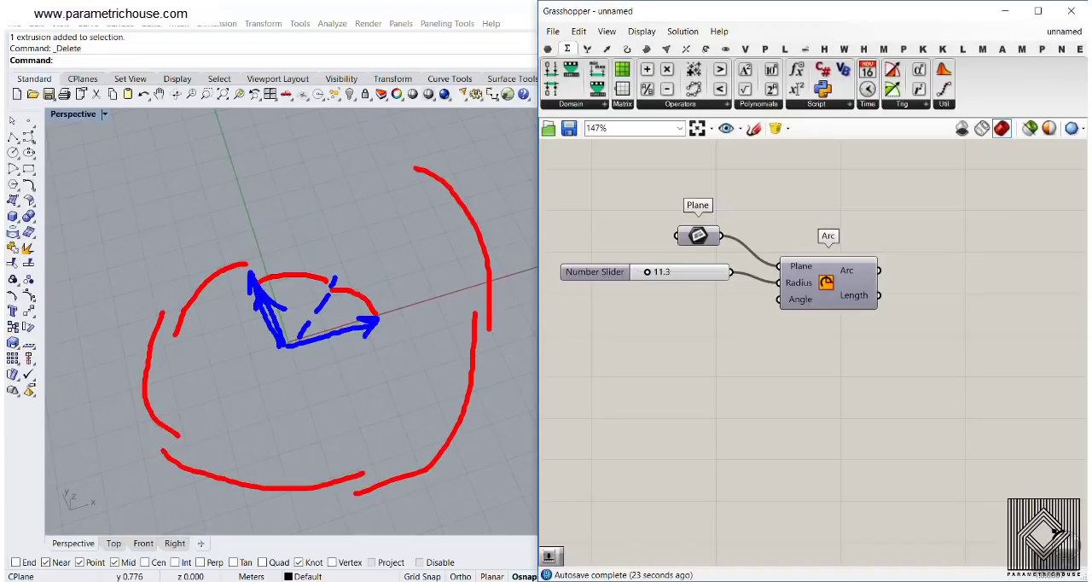
pyautogui.press('Escape')
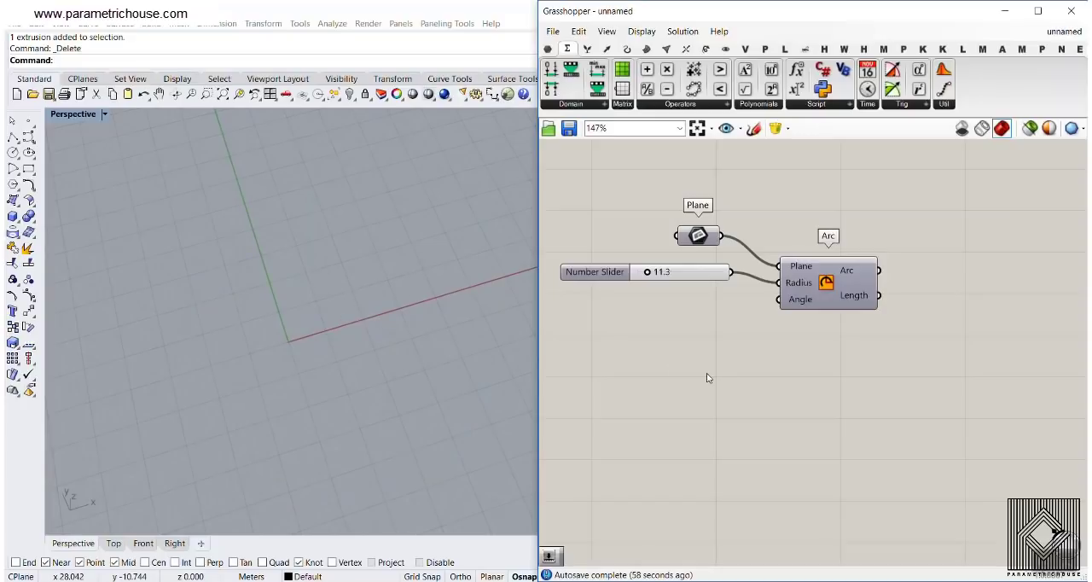
# Delete the arc's radius slider and turn the Arc component's preview back on
pyautogui.click(696, 277)
pyautogui.press('Delete')
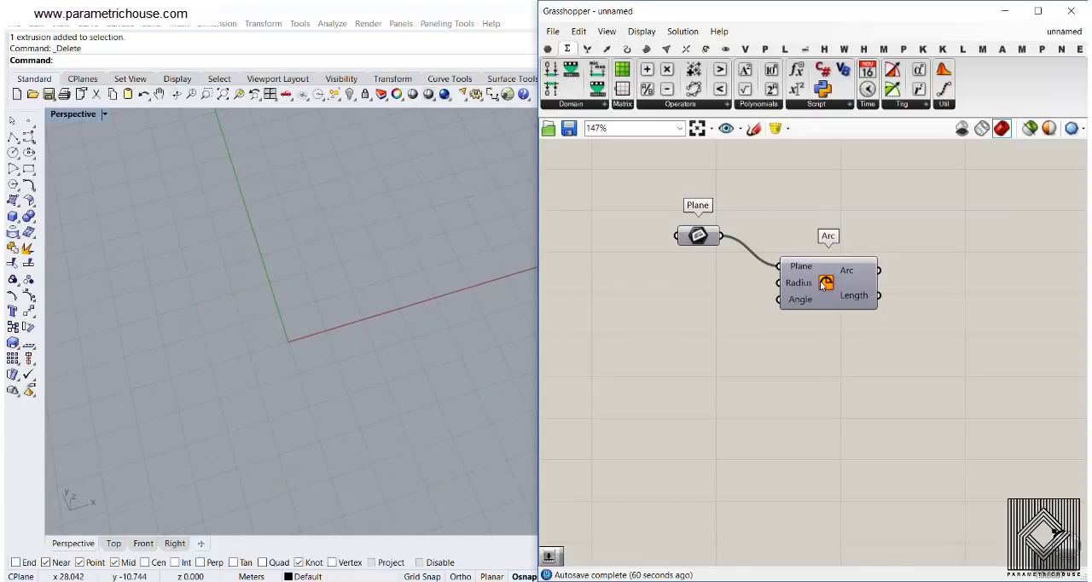
pyautogui.rightClick(824, 285)
pyautogui.click(848, 307)
# Add a Series component and place it before the Arc component, below the Plane parameter
pyautogui.moveTo(632, 330); pyautogui.dragTo(653, 344, button='right')
pyautogui.doubleClick(654, 340)
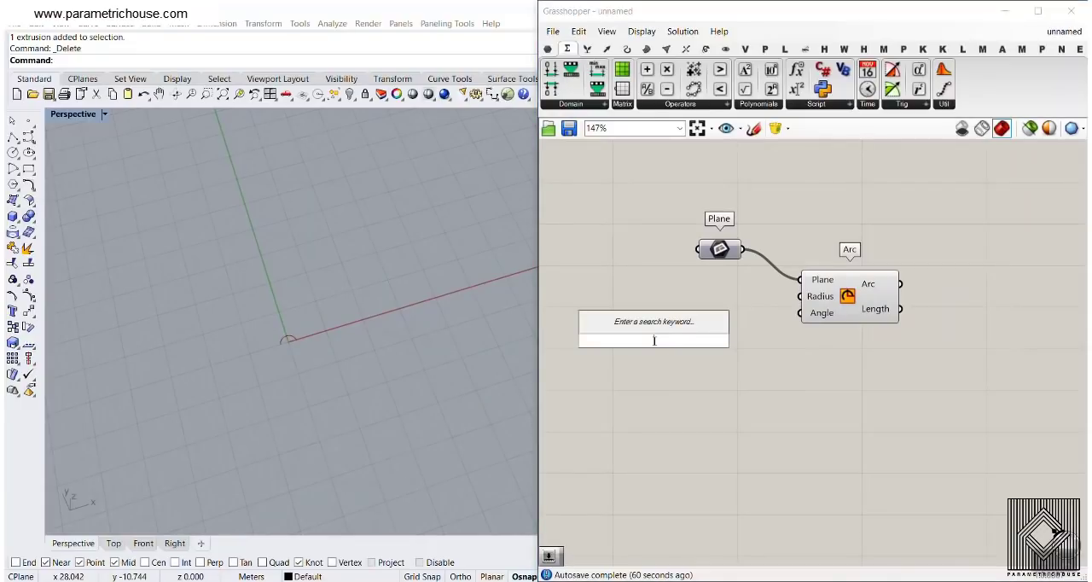
pyautogui.write('ser')
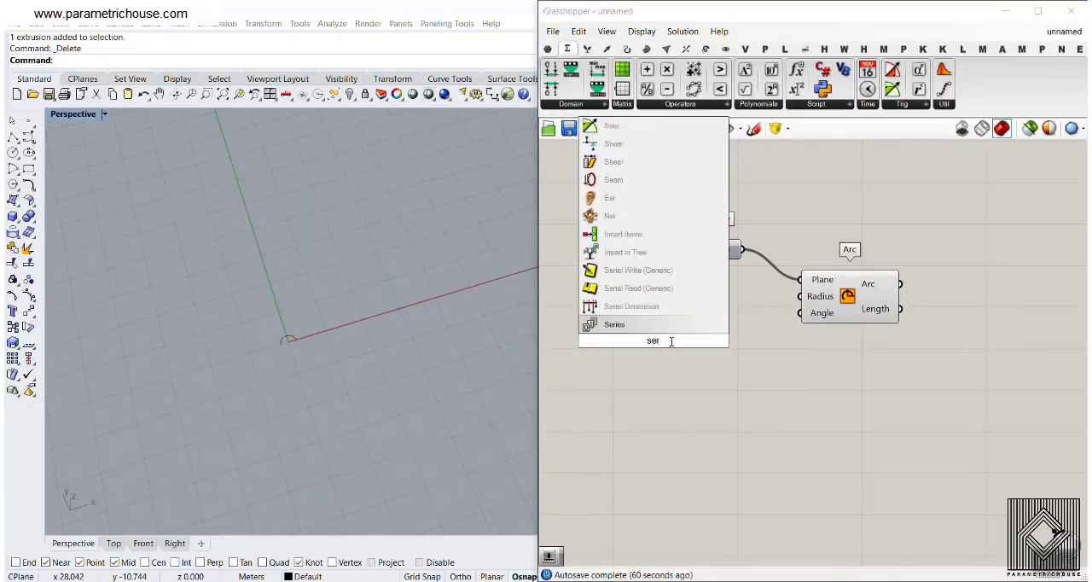
pyautogui.press('Return')
pyautogui.scroll(3, 799, 336)
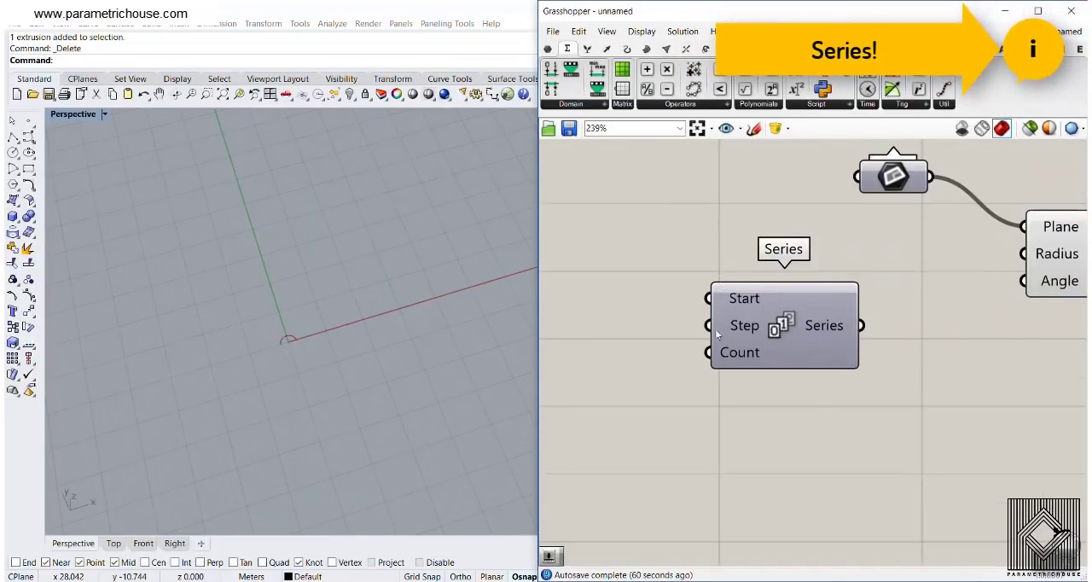
pyautogui.scroll(-2, 718, 335)
pyautogui.moveTo(834, 354); pyautogui.dragTo(848, 340)
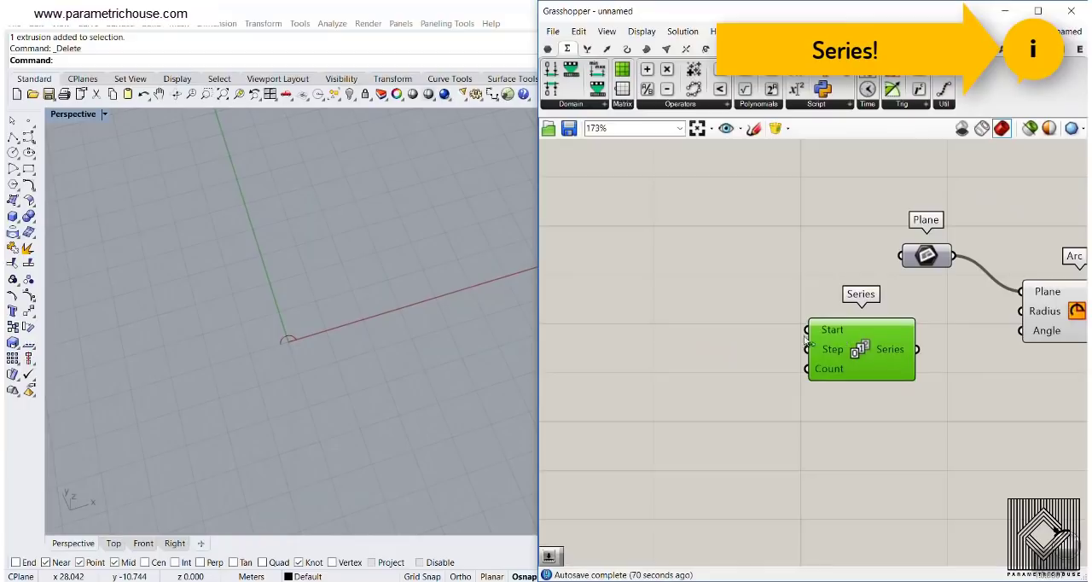
pyautogui.doubleClick(648, 337)
pyautogui.write('0')
pyautogui.press('Return')
pyautogui.scroll(1, 764, 371)
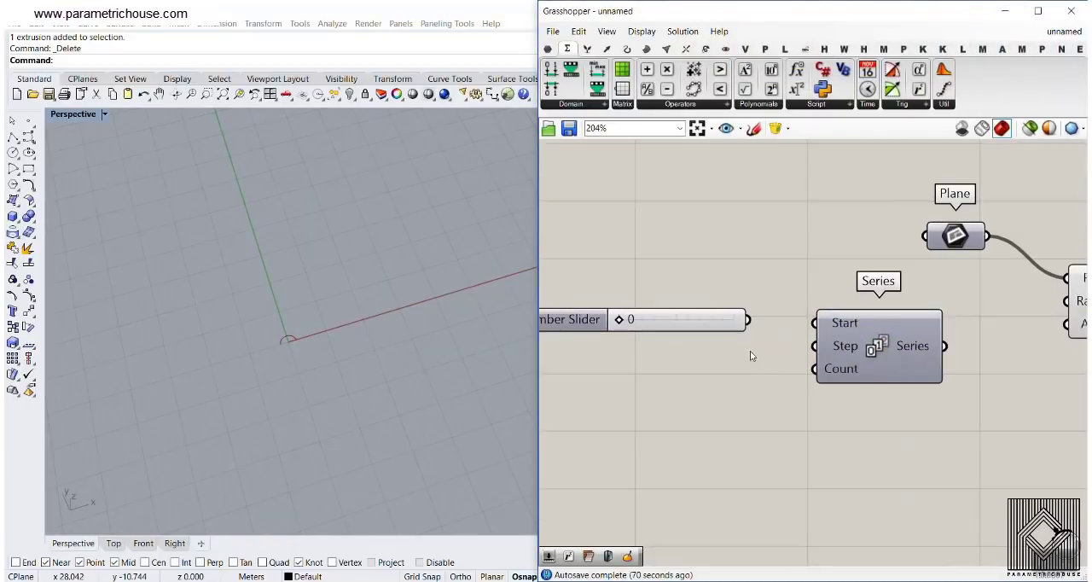
pyautogui.click(778, 341)
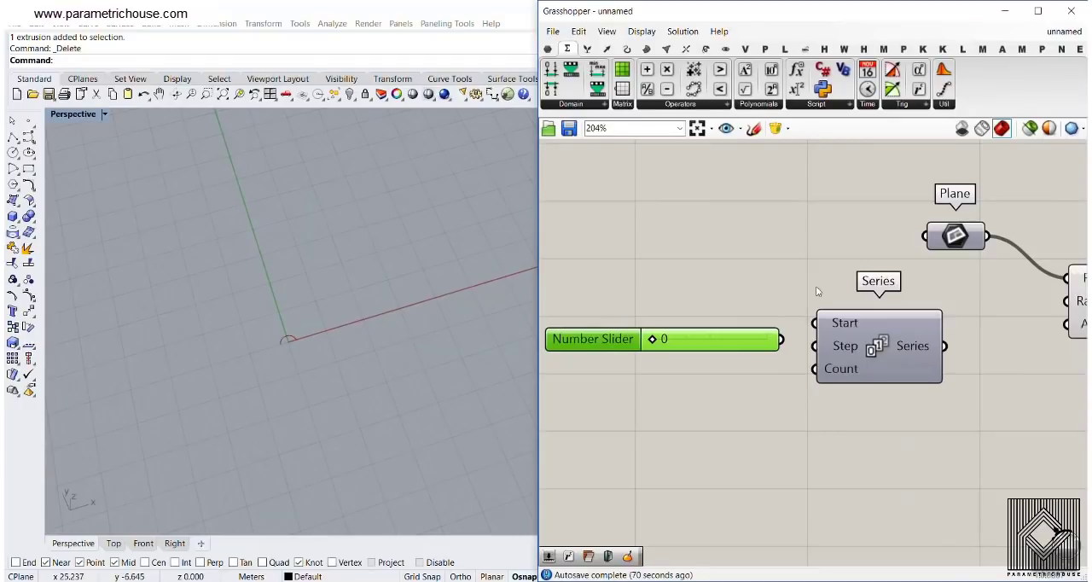
# Add a number slider with the value 12.5 and connect it to the Series component's Start input
pyautogui.doubleClick(708, 347)
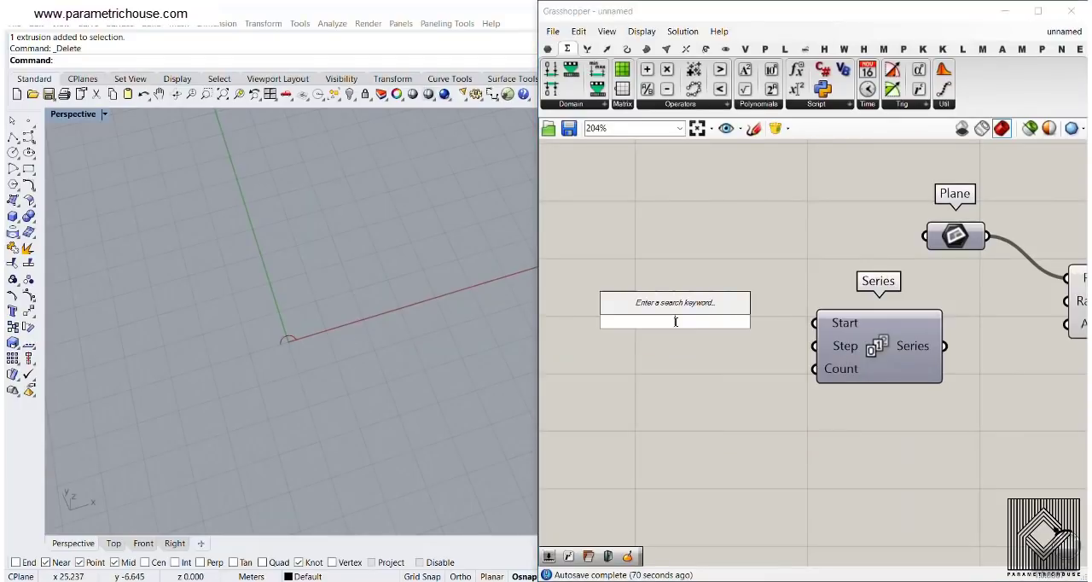
pyautogui.write('3')
pyautogui.press('BackSpace')
pyautogui.write('12.5')
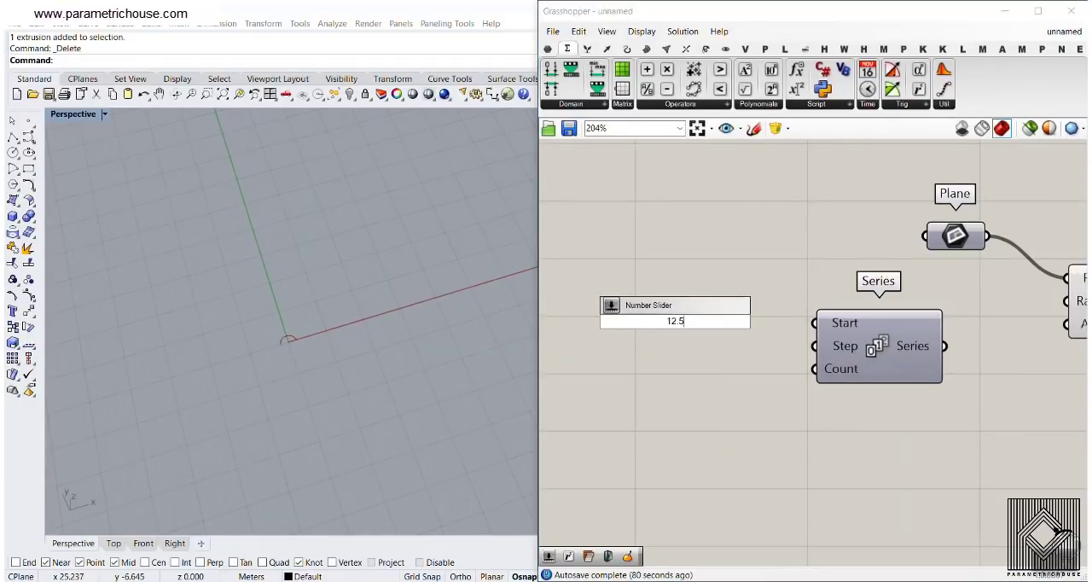
pyautogui.press('Return')
pyautogui.moveTo(794, 322); pyautogui.dragTo(813, 324)
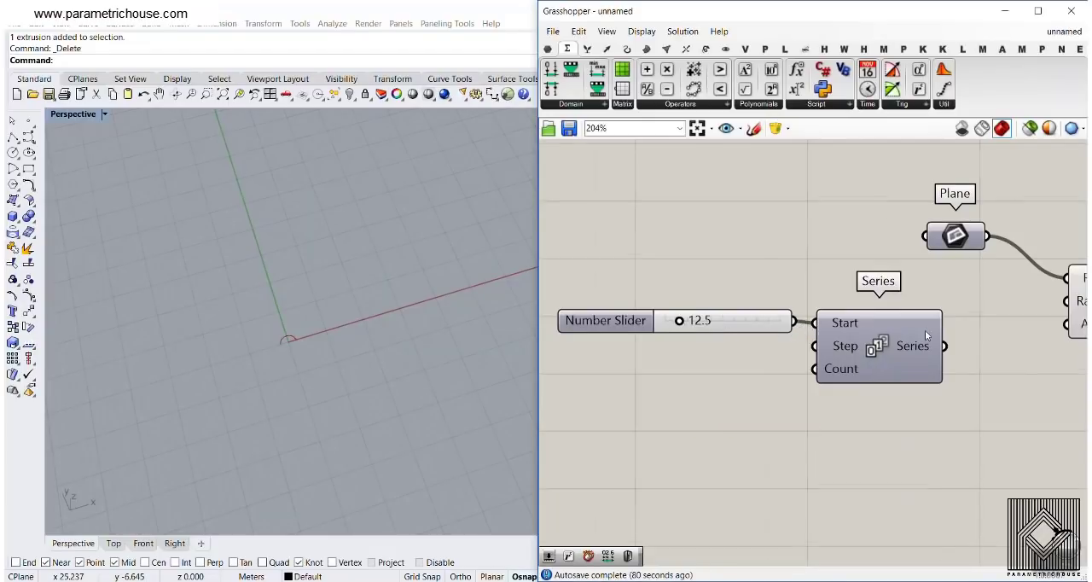
# Duplicate the start slider, connect the copy to the Series component's Step input and set it to 29.2
pyautogui.moveTo(924, 330); pyautogui.dragTo(850, 310, button='right')
pyautogui.moveTo(652, 301); pyautogui.dragTo(621, 311)
pyautogui.hotkey('ctrl', 'c')
pyautogui.hotkey('ctrl', 'v')
pyautogui.moveTo(700, 320); pyautogui.dragTo(729, 322)
pyautogui.moveTo(593, 327); pyautogui.dragTo(604, 325)
# Add a number slider of 25 for the Series Count input and connect the Series output to the Arc's Radius
pyautogui.doubleClick(597, 388)
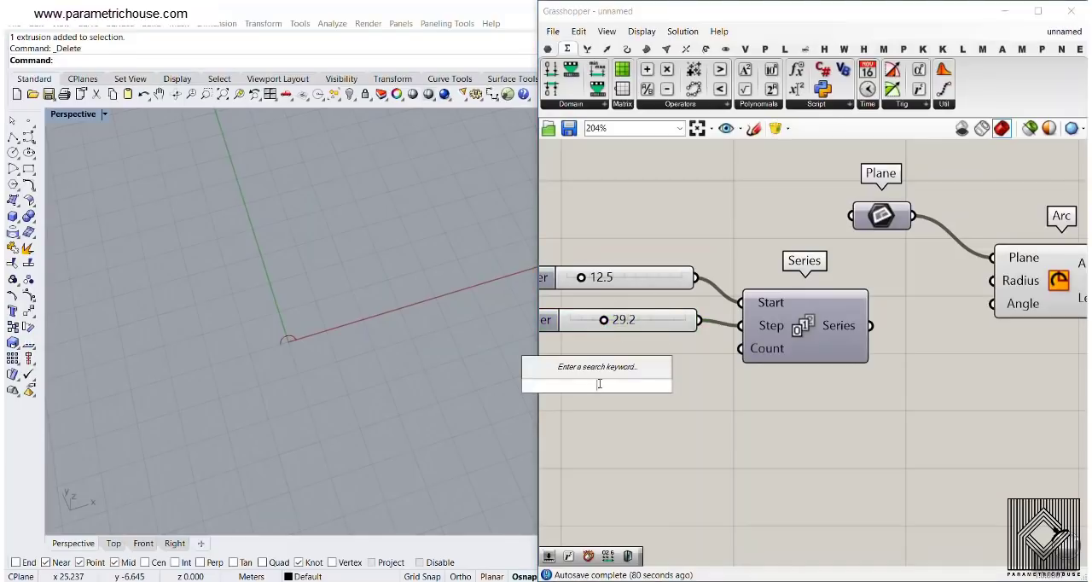
pyautogui.write('25')
pyautogui.press('Return')
pyautogui.moveTo(716, 385); pyautogui.dragTo(740, 348)
pyautogui.moveTo(870, 325); pyautogui.dragTo(992, 281)
pyautogui.scroll(-10, 352, 326)
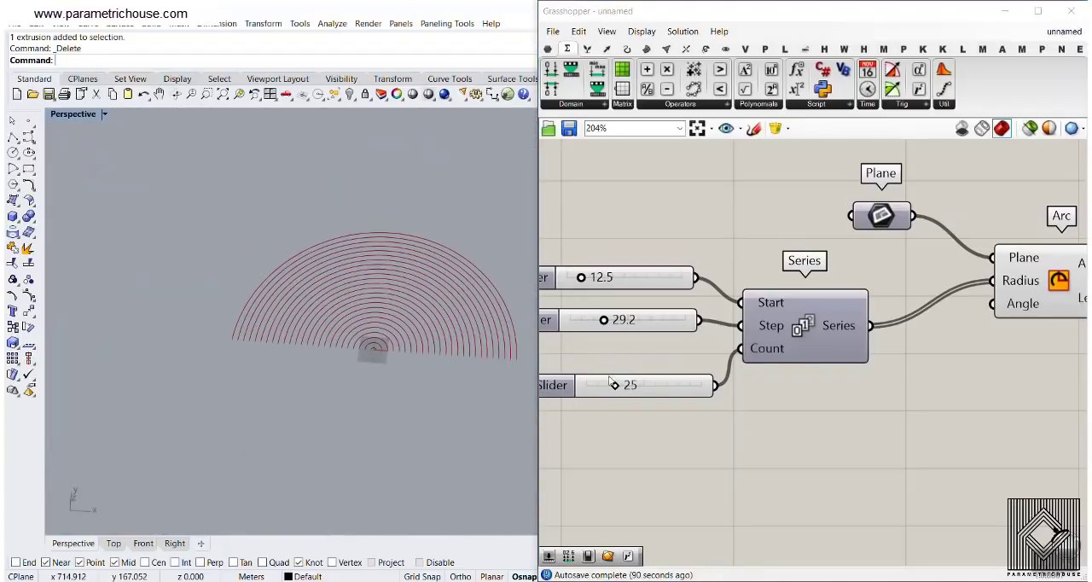
# Set the Series sliders to a count of 16, a step of 25.3 and a start of 55.2
pyautogui.moveTo(615, 386); pyautogui.dragTo(606, 394)
pyautogui.moveTo(603, 320)
pyautogui.mouseDown()
pyautogui.moveTo(603, 332)
pyautogui.moveTo(621, 332)
pyautogui.moveTo(599, 333)
pyautogui.mouseUp()
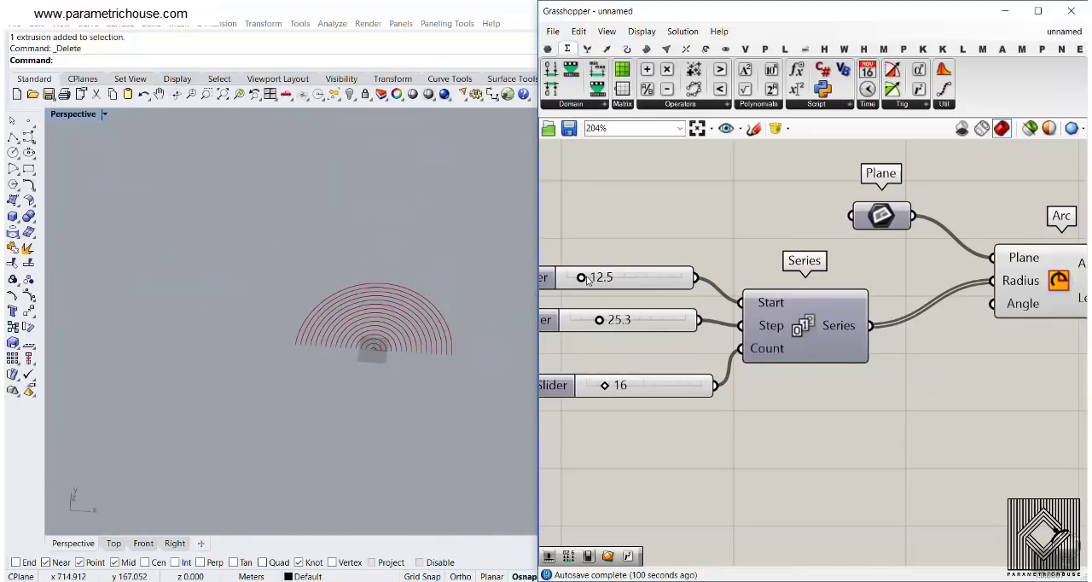
pyautogui.moveTo(584, 279); pyautogui.dragTo(631, 294)
pyautogui.scroll(3, 321, 351)
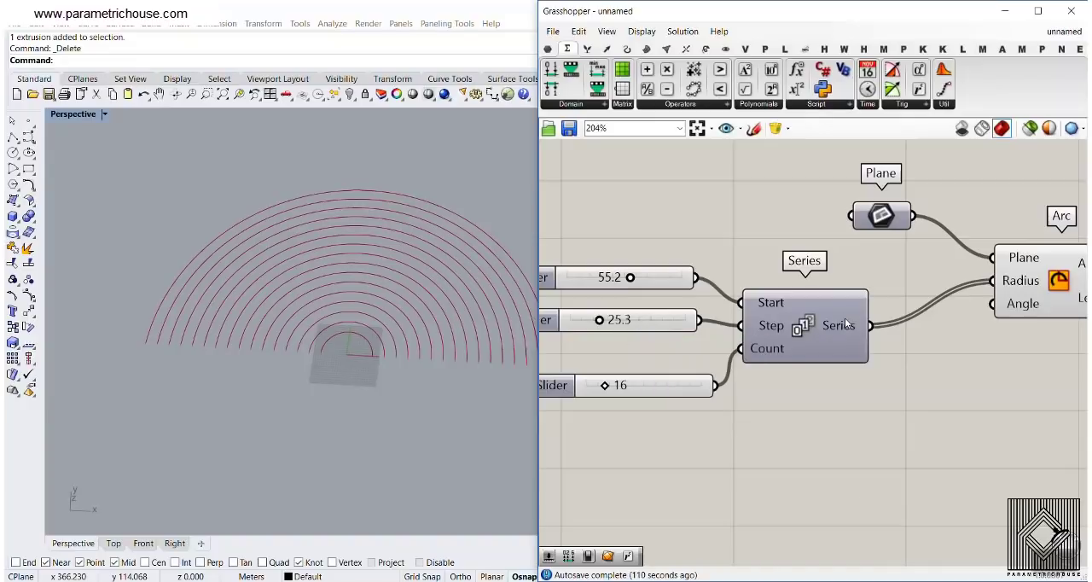
pyautogui.moveTo(845, 325)
pyautogui.scroll(-2, 798, 332)
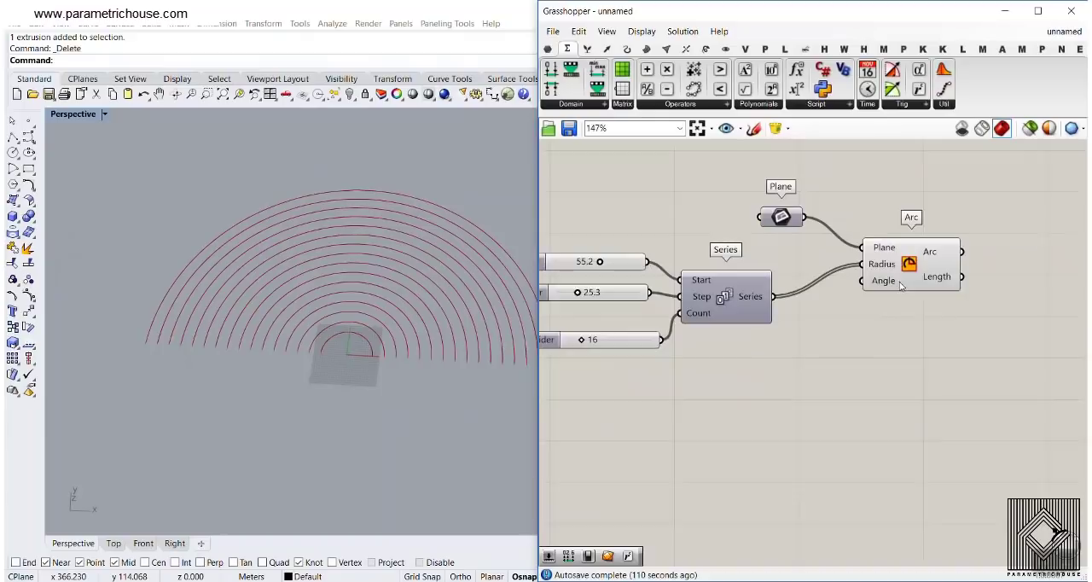
pyautogui.scroll(2, 900, 286)
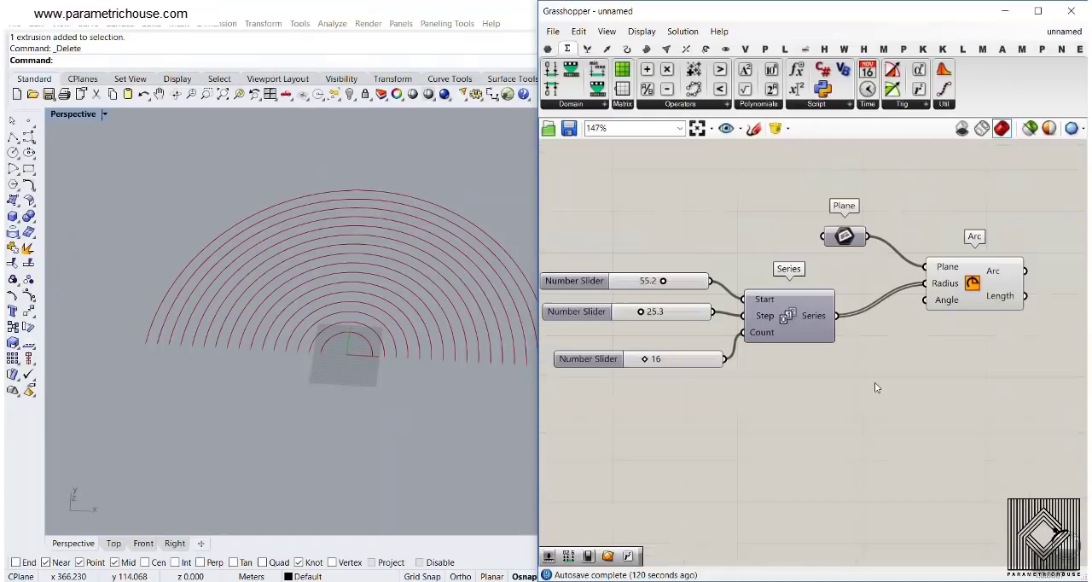
# Add a second Series component below the first one
pyautogui.scroll(-2, 878, 284)
pyautogui.moveTo(941, 284)
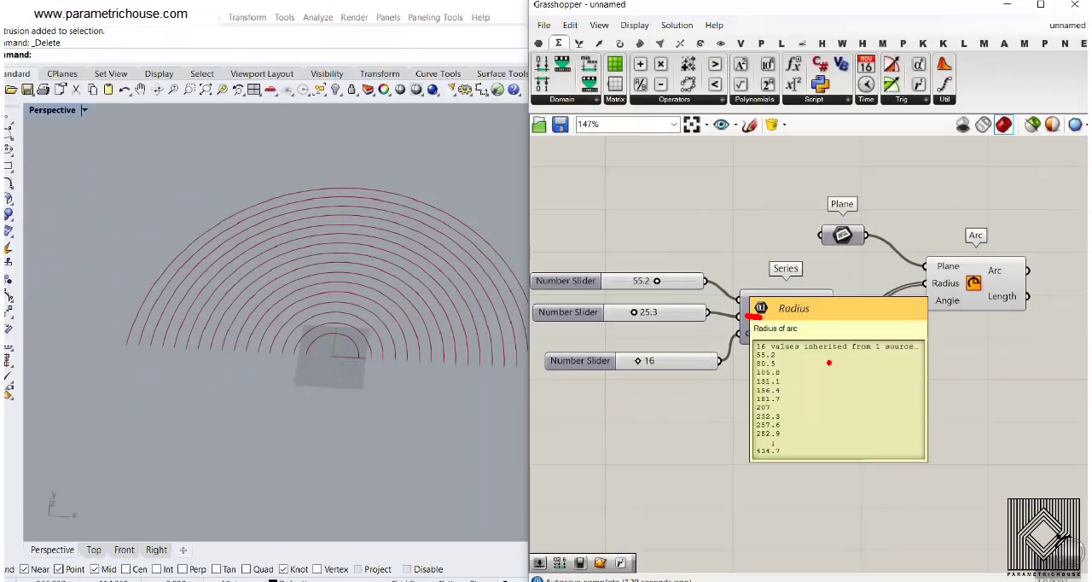
pyautogui.moveTo(926, 300)
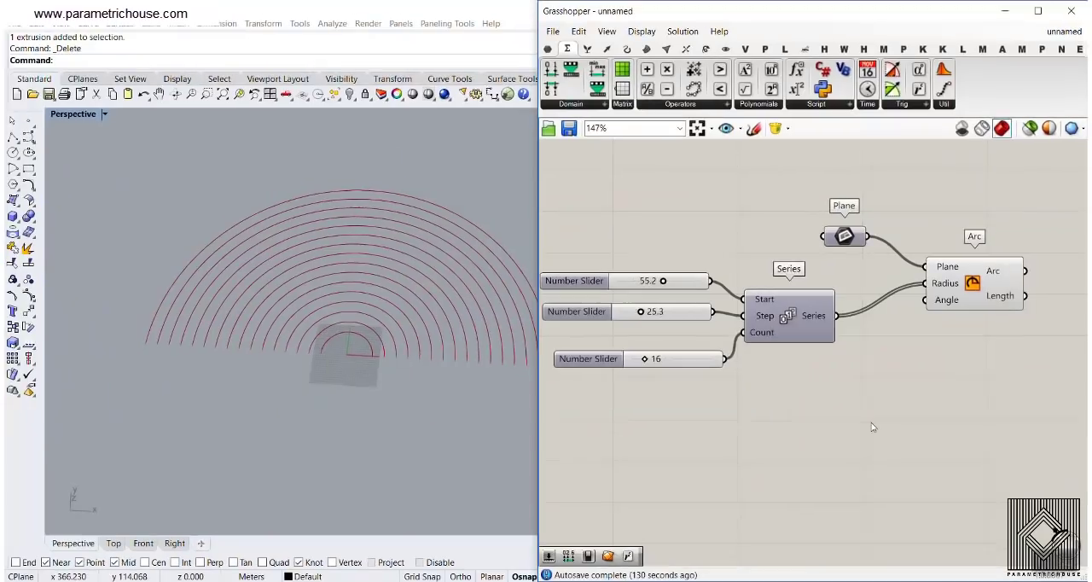
pyautogui.moveTo(766, 437); pyautogui.dragTo(810, 352, button='right')
pyautogui.doubleClick(794, 369)
pyautogui.write('series')
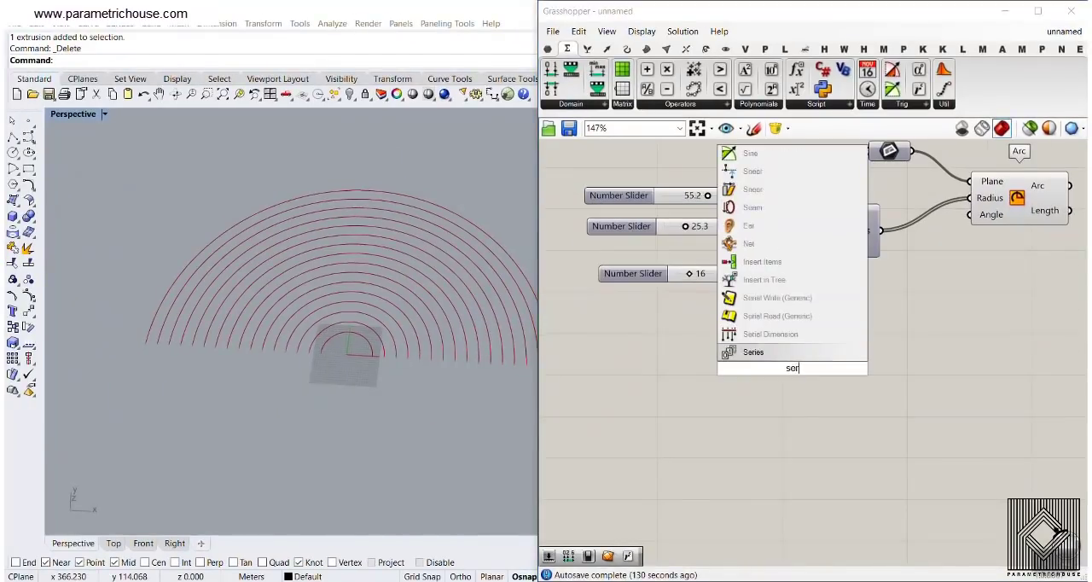
pyautogui.press('Return')
pyautogui.scroll(2, 693, 351)
pyautogui.scroll(1, 693, 351)
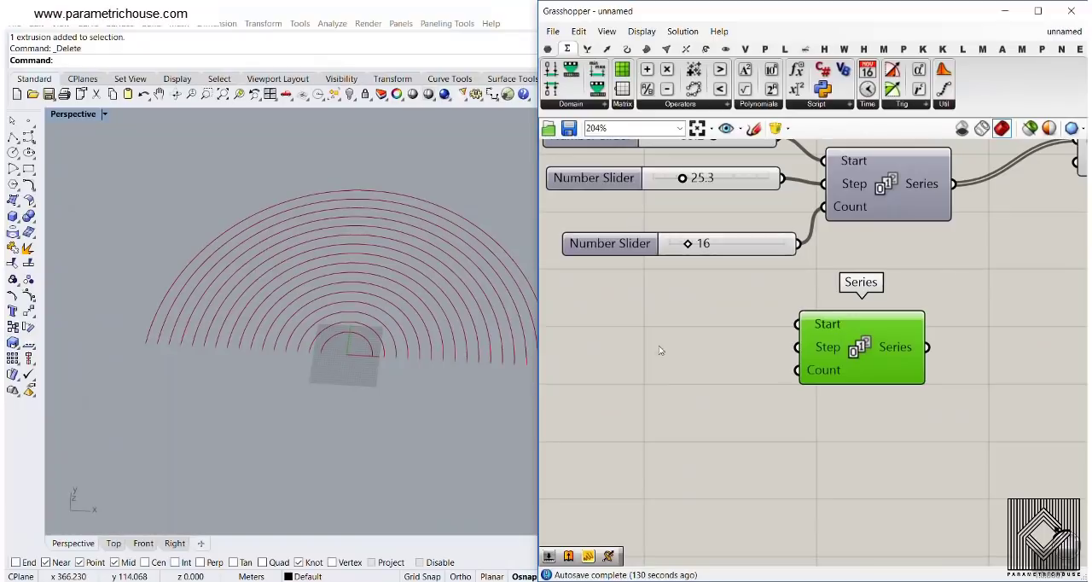
# Add a number slider with the value 0 and connect it to the second Series component's Start input
pyautogui.scroll(3, 381, 356)
pyautogui.hotkey('ctrl', '2')
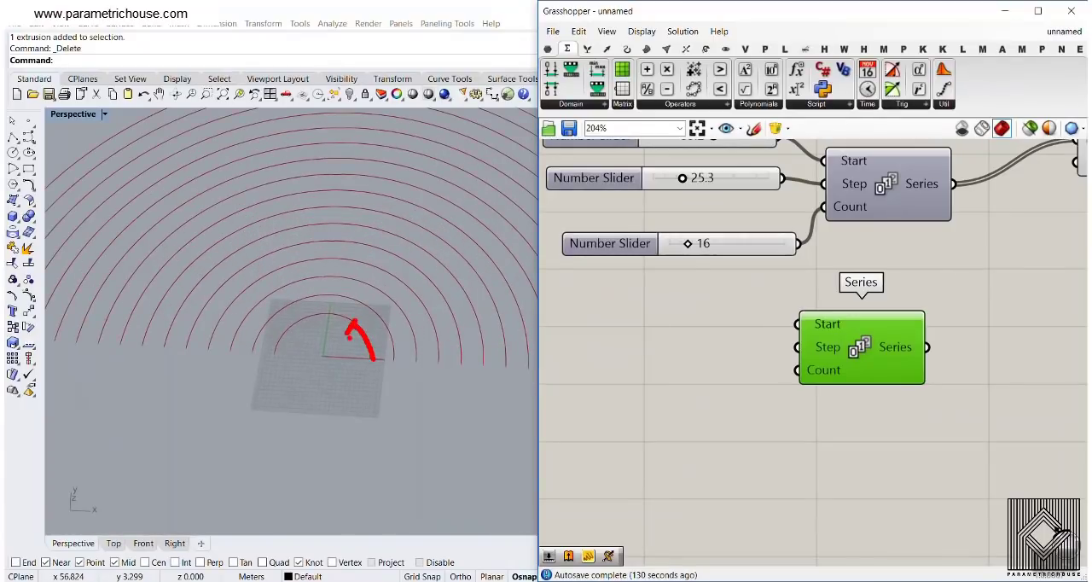
pyautogui.press('Escape')
pyautogui.moveTo(713, 352); pyautogui.dragTo(727, 391, button='right')
pyautogui.scroll(2, 725, 390)
pyautogui.click(637, 365)
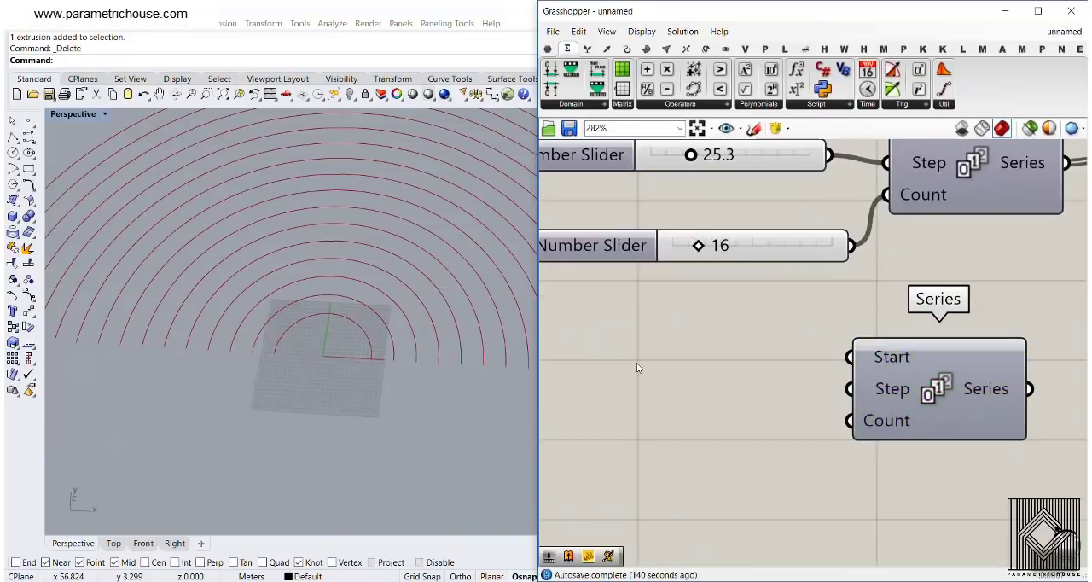
pyautogui.doubleClick(636, 368)
pyautogui.write('0')
pyautogui.press('Return')
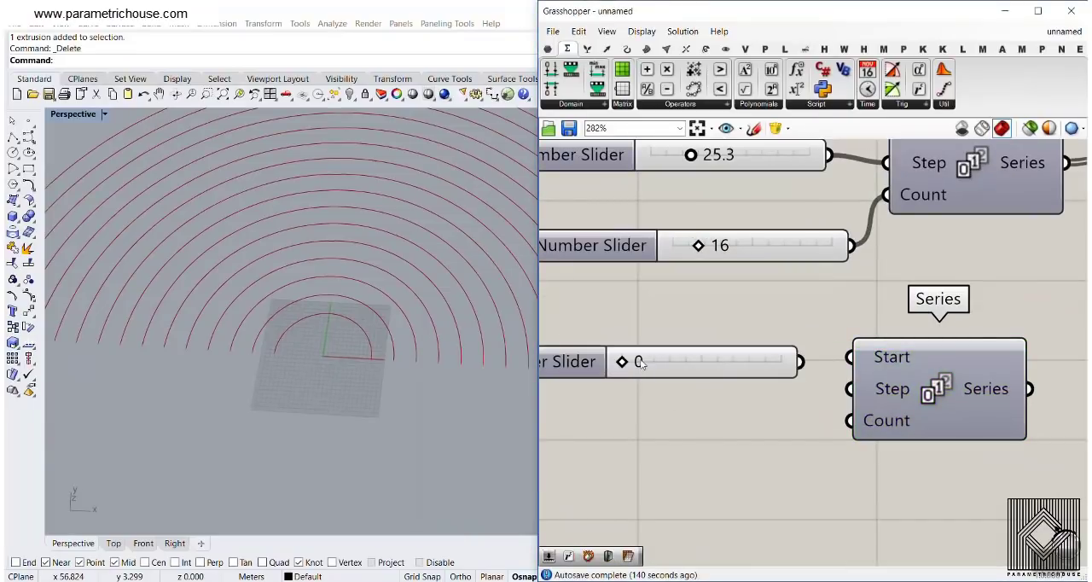
pyautogui.moveTo(795, 361); pyautogui.dragTo(851, 357)
pyautogui.moveTo(731, 360); pyautogui.dragTo(718, 350)
# Add a number slider of 12.5 for the second Series' Step input and connect the existing slider of 16 to its Count
pyautogui.click(621, 412)
pyautogui.doubleClick(621, 410)
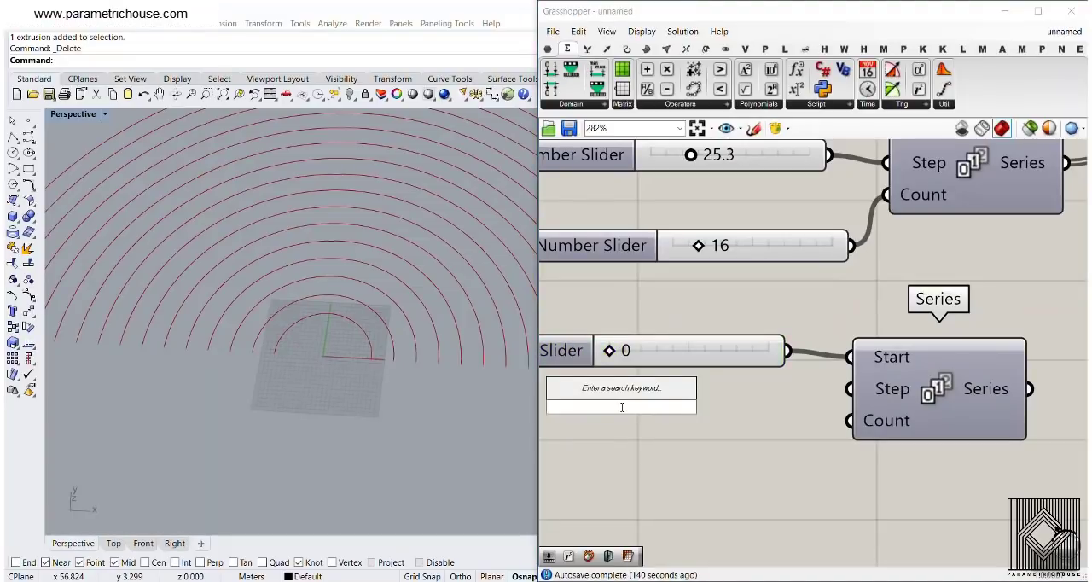
pyautogui.write('12.5')
pyautogui.press('Return')
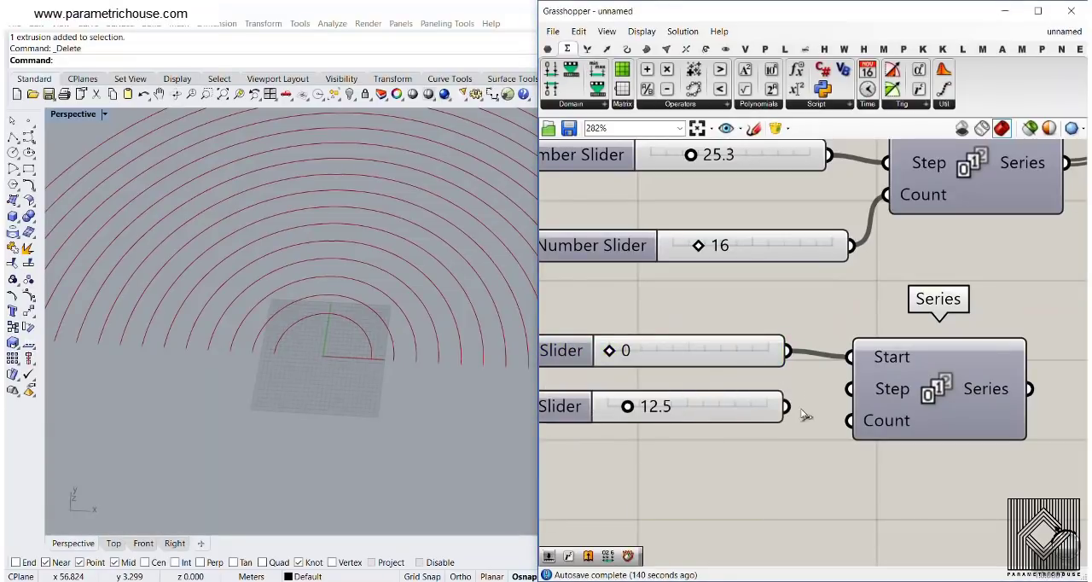
pyautogui.moveTo(786, 406); pyautogui.dragTo(850, 389)
pyautogui.scroll(-4, 789, 328)
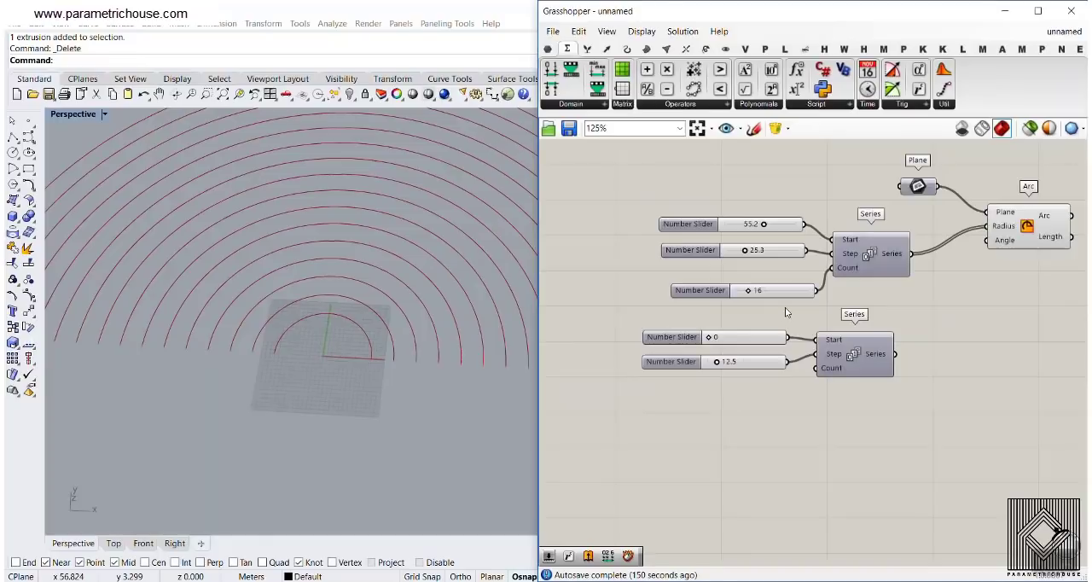
pyautogui.scroll(2, 786, 312)
pyautogui.moveTo(767, 274); pyautogui.dragTo(824, 397)
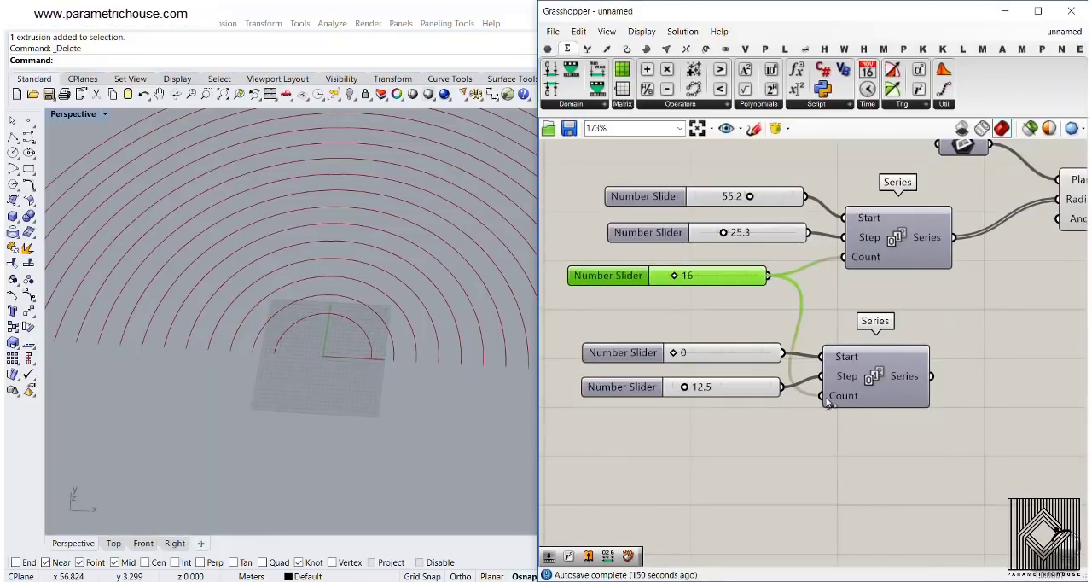
# Examine the list of numbers output by the second Series component as start and end values for consecutive domains
pyautogui.moveTo(862, 352); pyautogui.dragTo(650, 242, button='right')
pyautogui.moveTo(695, 265)
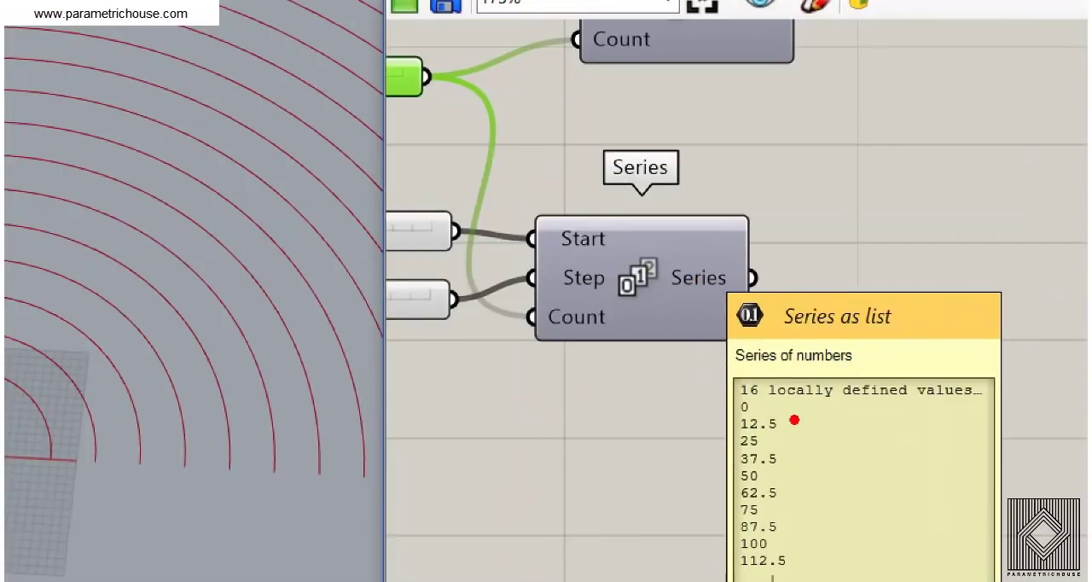
pyautogui.moveTo(733, 441)
pyautogui.mouseDown()
pyautogui.moveTo(623, 461)
pyautogui.moveTo(633, 490)
pyautogui.mouseUp()
pyautogui.write('tdo')
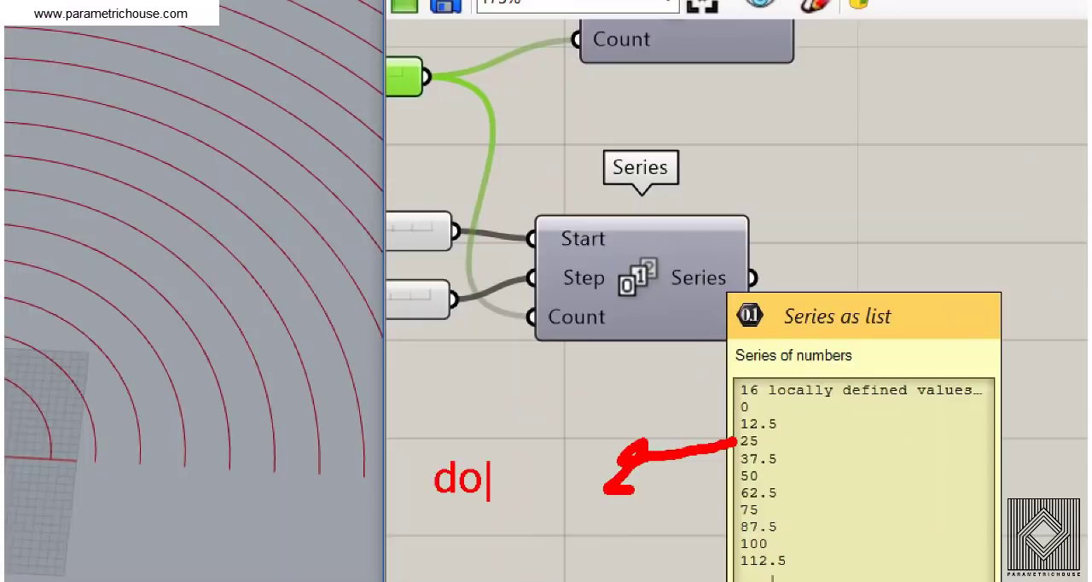
pyautogui.write('main')
pyautogui.press('Escape')
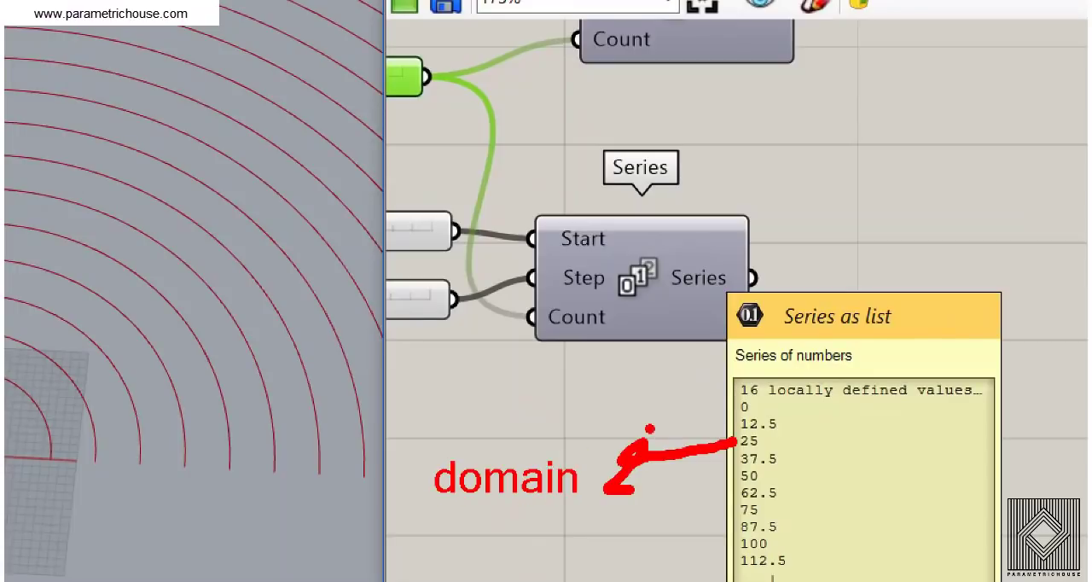
pyautogui.moveTo(650, 429); pyautogui.dragTo(667, 517)
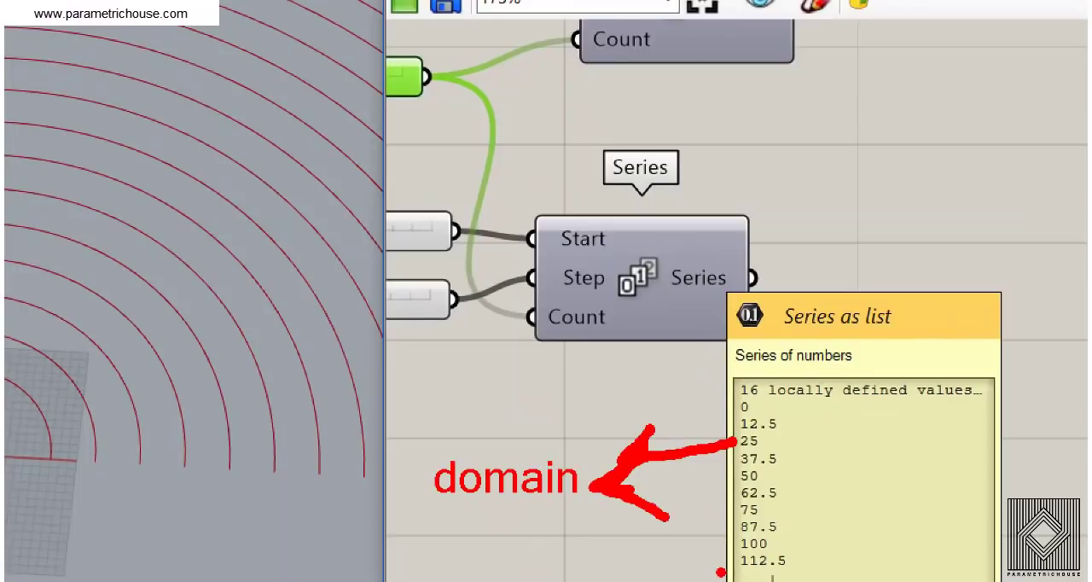
pyautogui.press('t')
pyautogui.click(811, 412)
pyautogui.write('0 to ')
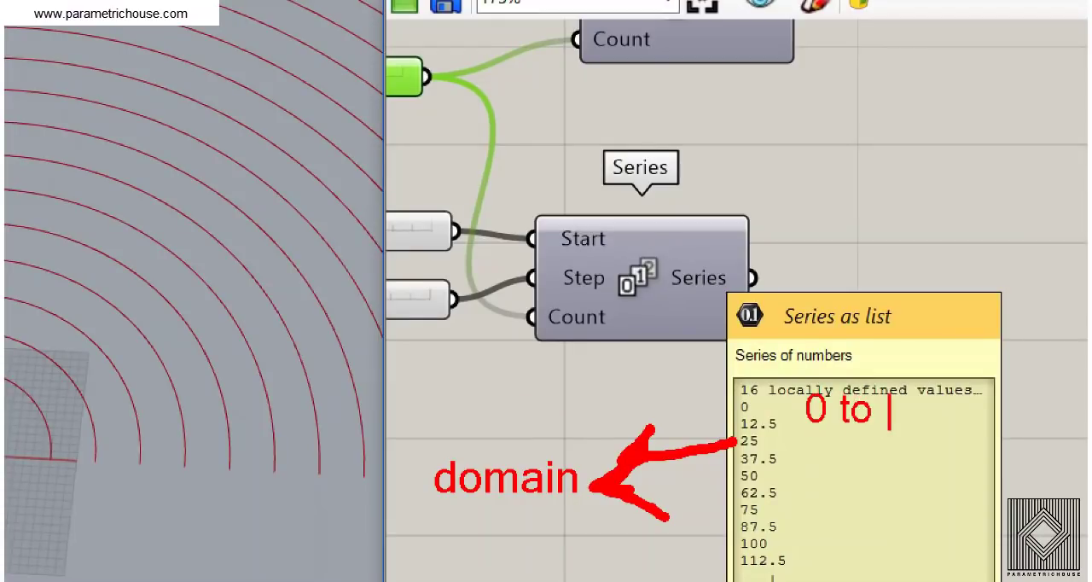
pyautogui.write('12.5')
pyautogui.press('Return')
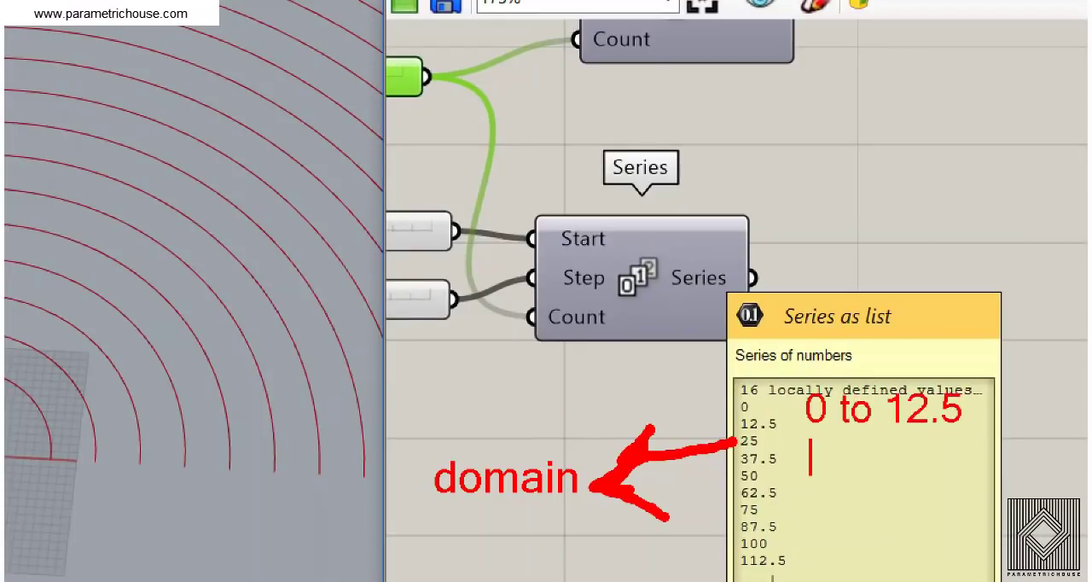
pyautogui.write('12.')
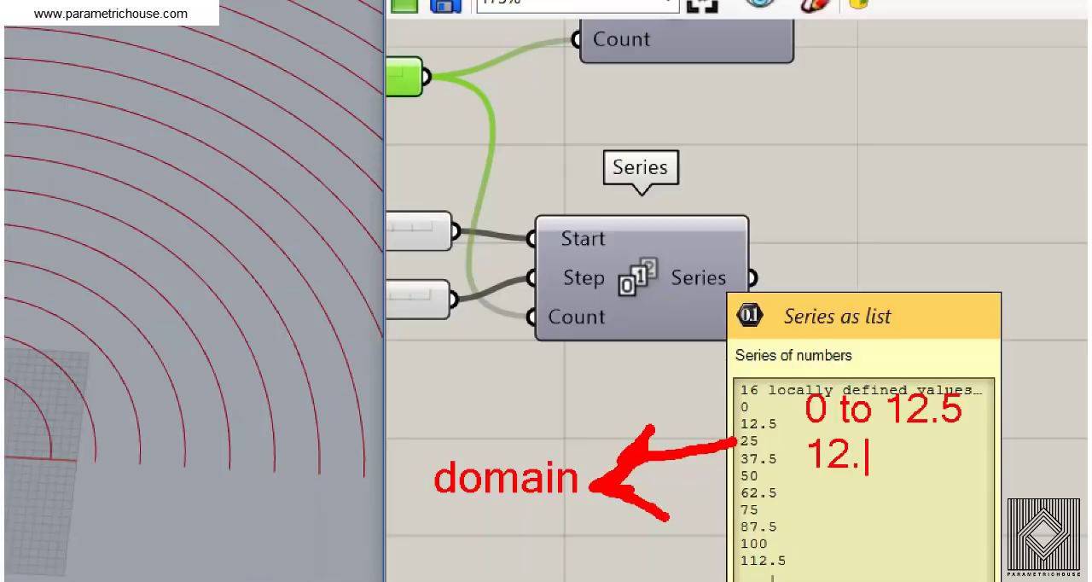
pyautogui.write('5 to 25')
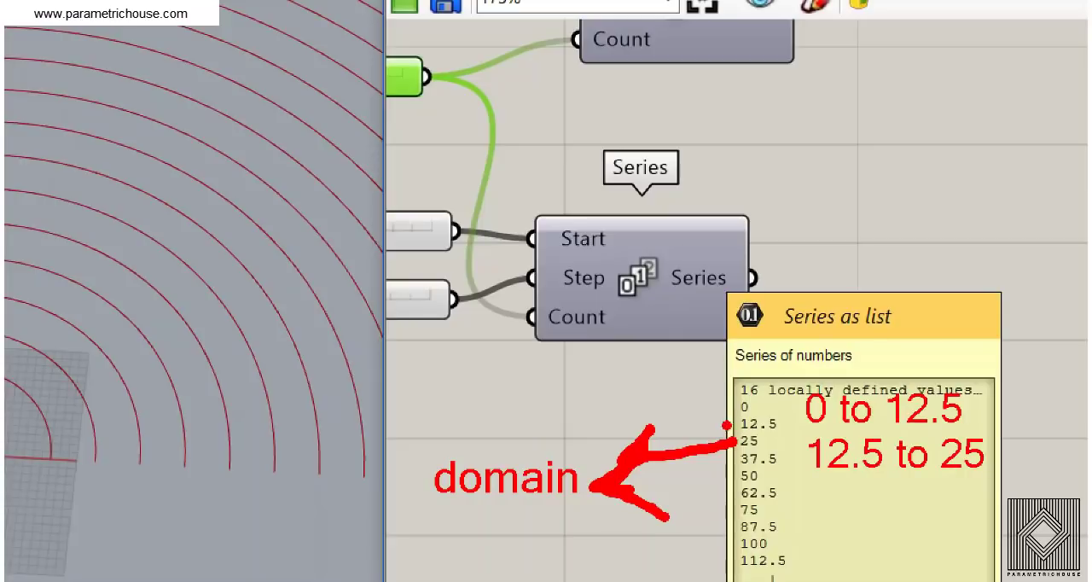
pyautogui.moveTo(781, 398)
pyautogui.mouseDown()
pyautogui.moveTo(780, 436)
pyautogui.moveTo(725, 435)
pyautogui.moveTo(724, 468)
pyautogui.mouseUp()
pyautogui.hotkey('ctrl', 'z')
pyautogui.moveTo(724, 418)
pyautogui.mouseDown()
pyautogui.moveTo(724, 440)
pyautogui.moveTo(787, 462)
pyautogui.moveTo(727, 468)
pyautogui.moveTo(727, 483)
pyautogui.mouseUp()
pyautogui.moveTo(790, 472); pyautogui.dragTo(792, 503)
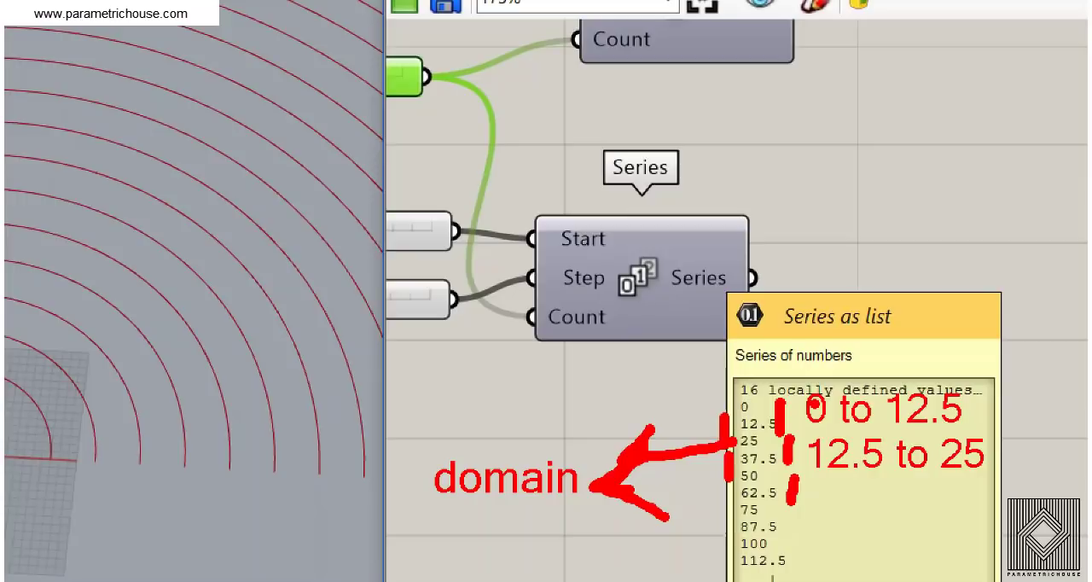
pyautogui.press('Escape')
# Add a Consecutive Domains component beside the second Series component
pyautogui.moveTo(796, 257); pyautogui.dragTo(816, 351, button='right')
pyautogui.click(818, 358)
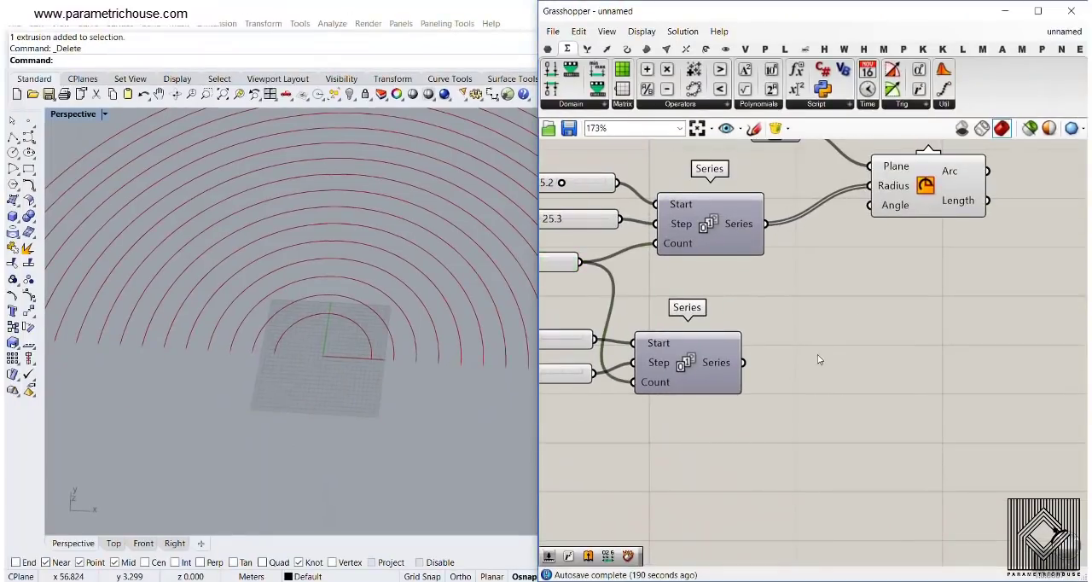
pyautogui.doubleClick(812, 369)
pyautogui.write('cons')
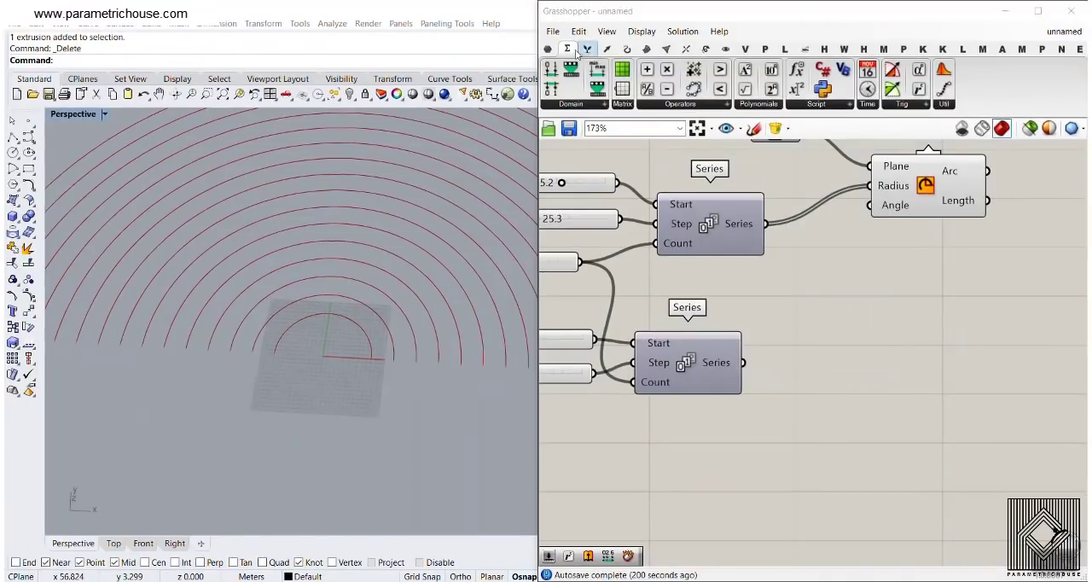
pyautogui.click(571, 49)
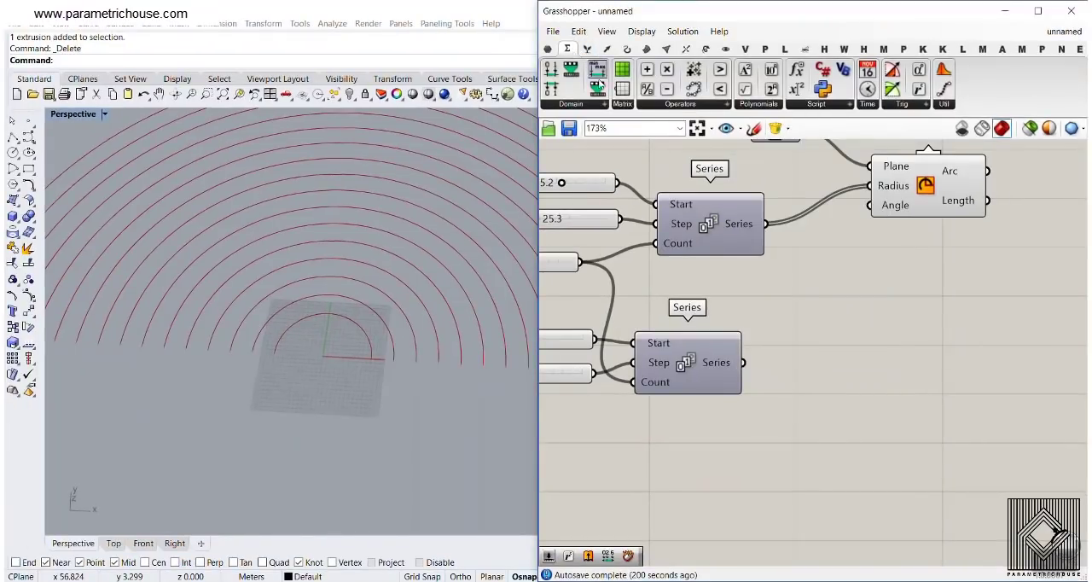
pyautogui.click(587, 105)
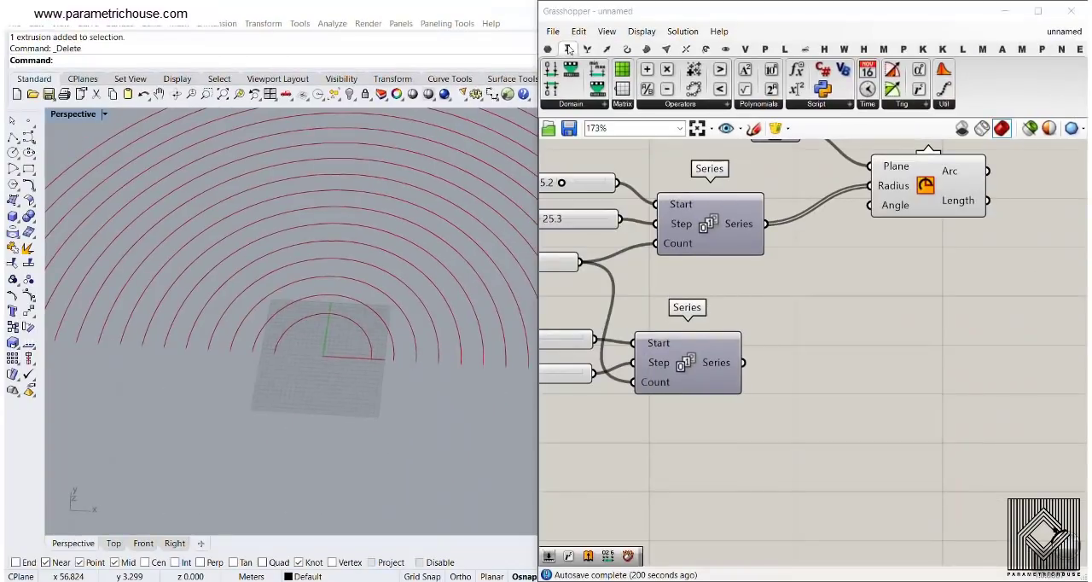
pyautogui.click(604, 105)
pyautogui.click(601, 227)
pyautogui.click(844, 385)
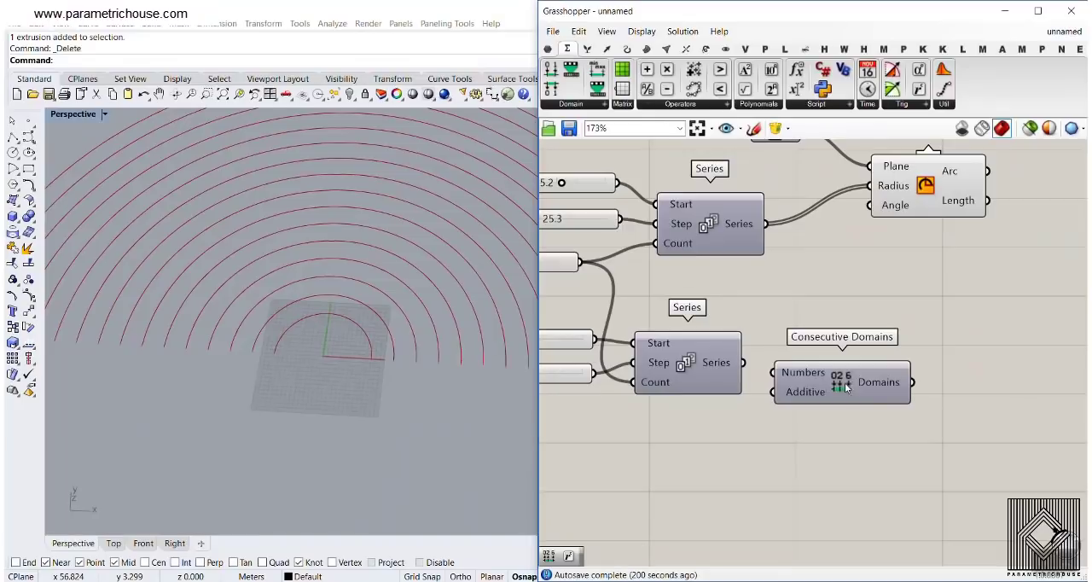
# Connect the second Series output to the Numbers input of Consecutive Domains
pyautogui.scroll(1, 819, 371)
pyautogui.click(794, 354)
pyautogui.scroll(3, 794, 352)
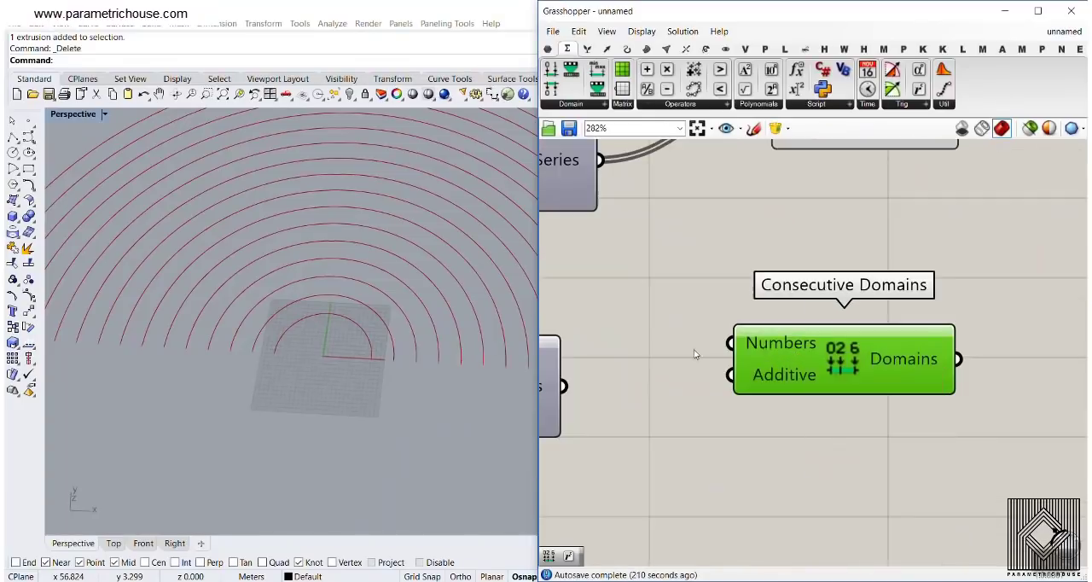
pyautogui.moveTo(695, 354); pyautogui.dragTo(777, 341, button='right')
pyautogui.moveTo(651, 372); pyautogui.dragTo(831, 341)
# Inspect the default value and description of the Additive input on Consecutive Domains
pyautogui.moveTo(846, 376); pyautogui.dragTo(752, 265, button='right')
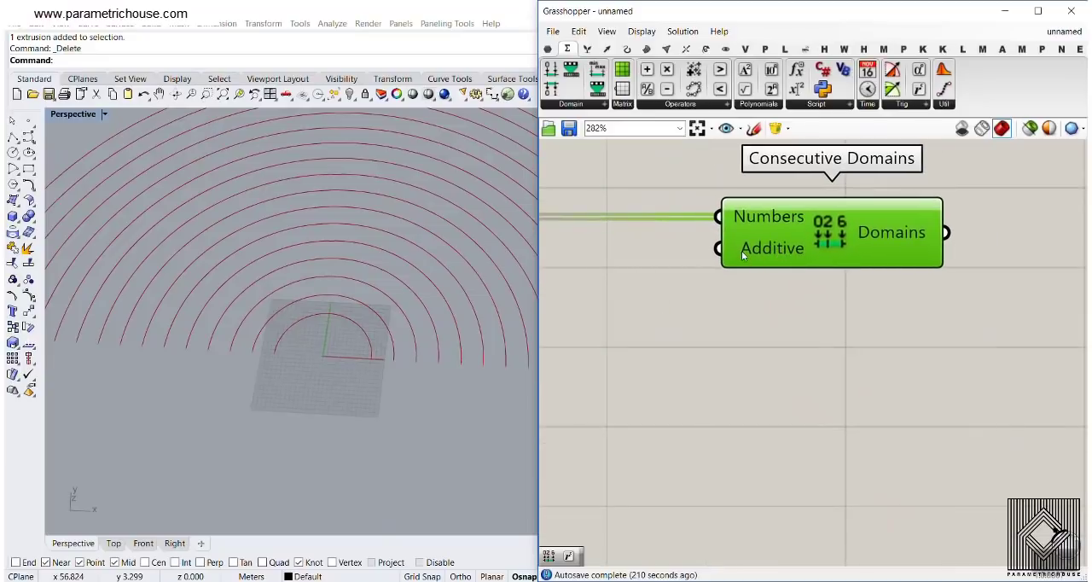
pyautogui.moveTo(754, 248)
pyautogui.hotkey('ctrl', '1')
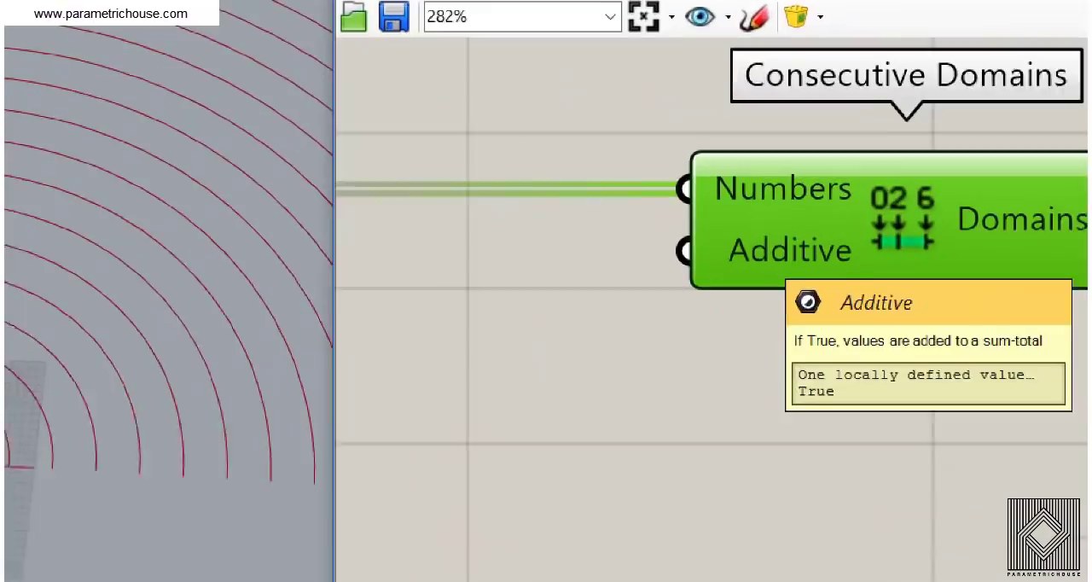
pyautogui.moveTo(819, 220)
pyautogui.mouseDown()
pyautogui.moveTo(735, 283)
pyautogui.moveTo(845, 302)
pyautogui.mouseUp()
pyautogui.moveTo(794, 412); pyautogui.dragTo(847, 412)
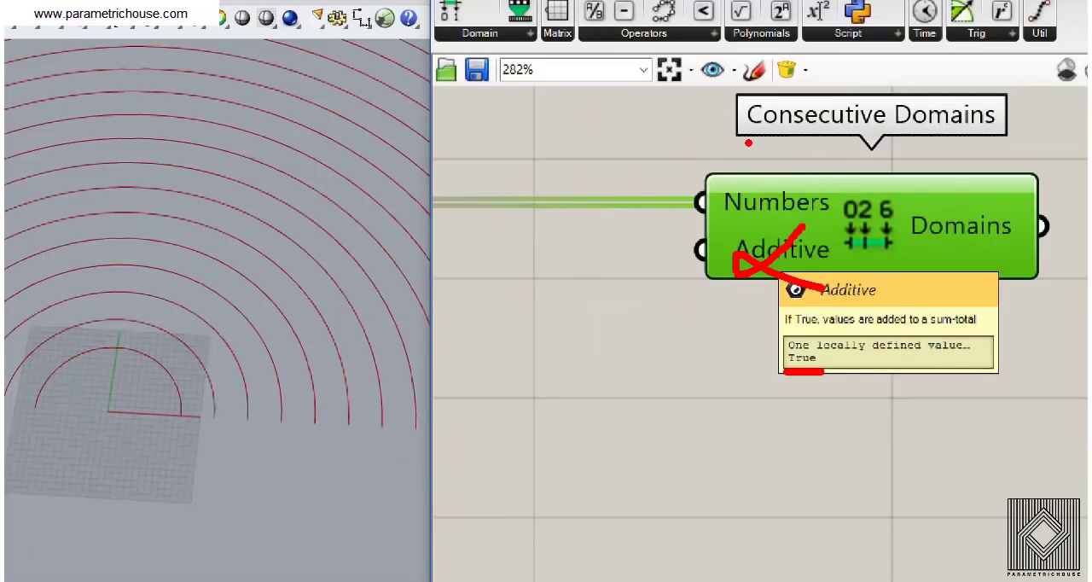
pyautogui.moveTo(748, 142); pyautogui.dragTo(957, 143)
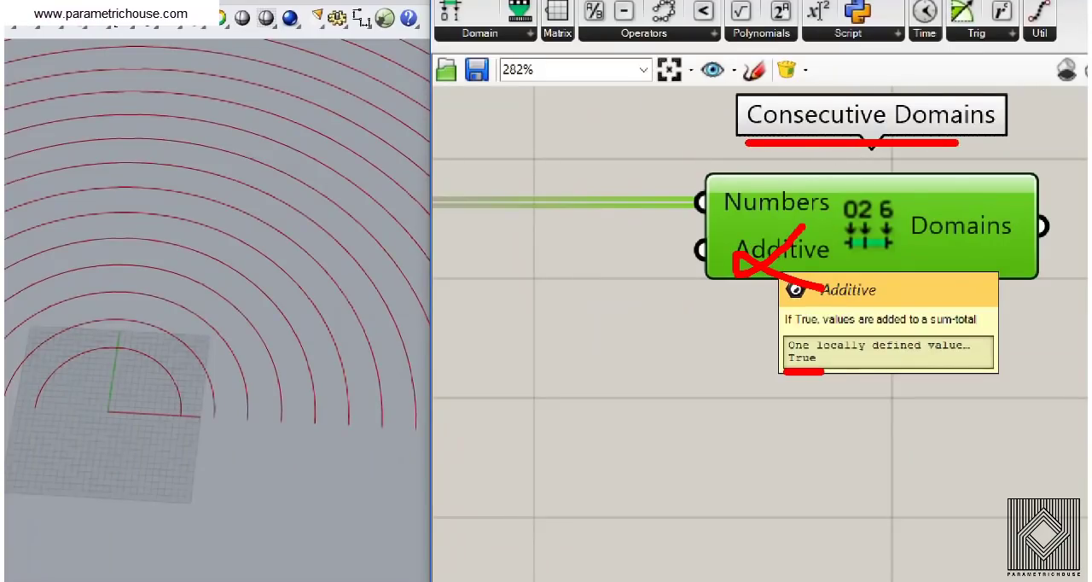
pyautogui.moveTo(721, 242)
pyautogui.mouseDown()
pyautogui.moveTo(751, 215)
pyautogui.moveTo(806, 282)
pyautogui.moveTo(814, 247)
pyautogui.moveTo(723, 232)
pyautogui.mouseUp()
pyautogui.moveTo(802, 226); pyautogui.dragTo(792, 266)
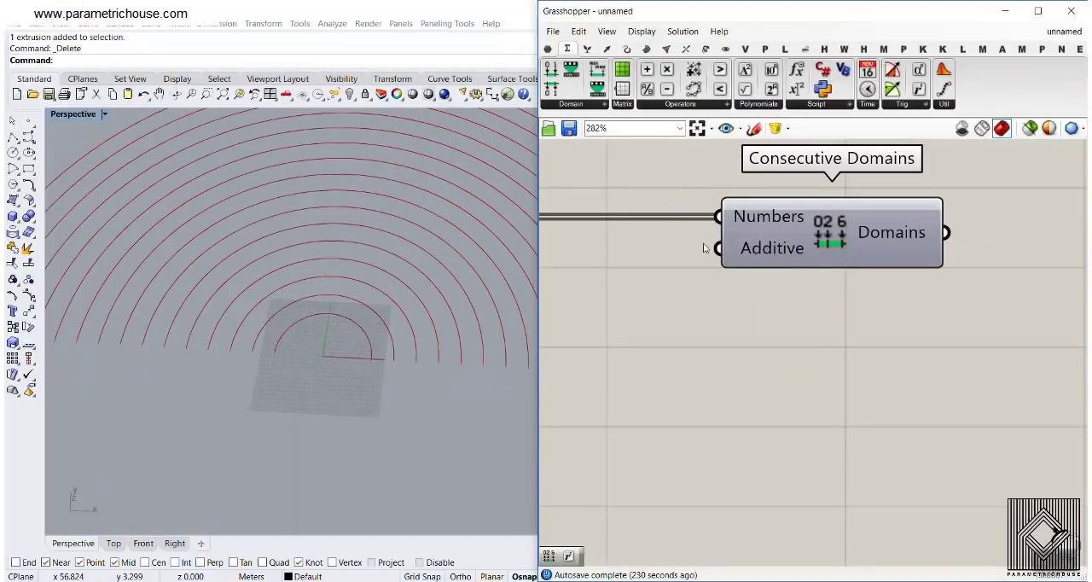
# Add a Boolean Toggle set to False and connect it to the Additive input of Consecutive Domains
pyautogui.doubleClick(597, 301)
pyautogui.write('bool')
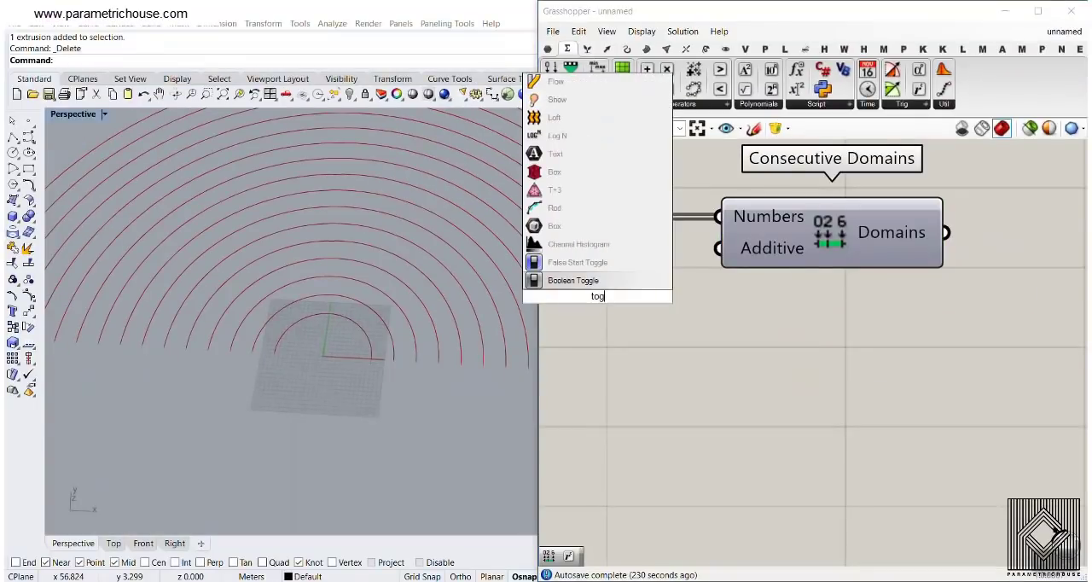
pyautogui.press('Return')
pyautogui.moveTo(723, 296); pyautogui.dragTo(719, 250)
pyautogui.moveTo(848, 274); pyautogui.dragTo(735, 274, button='right')
pyautogui.scroll(-5, 818, 295)
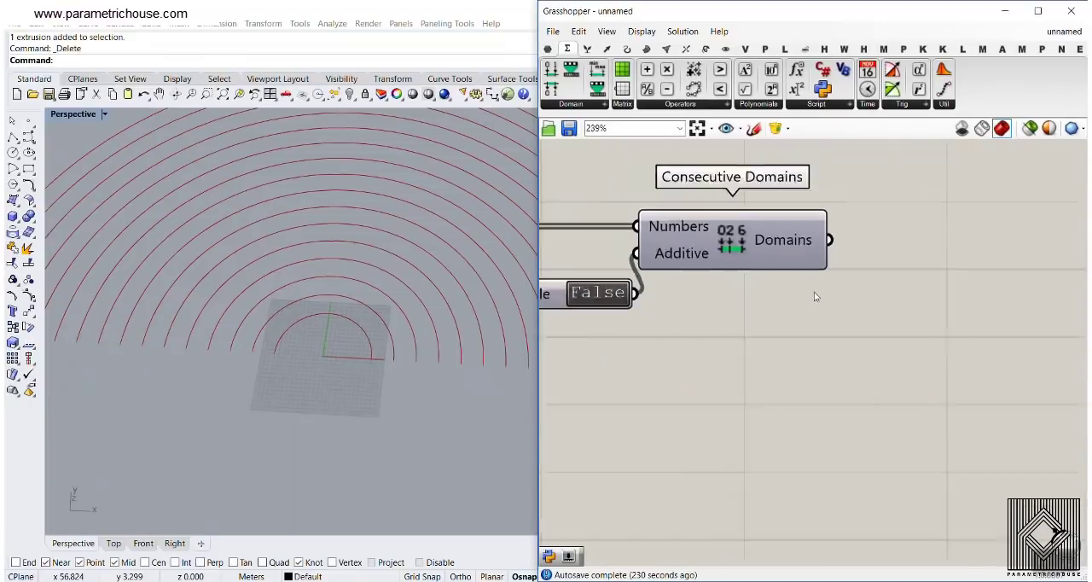
# Add a Panel, connect the second Series output to it and enlarge it to list all the values
pyautogui.click(548, 50)
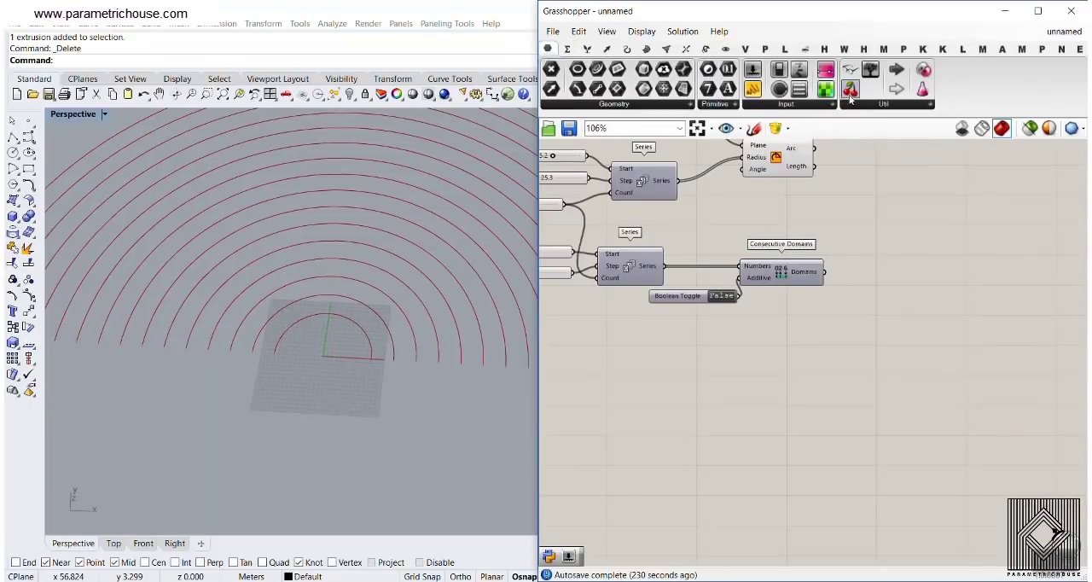
pyautogui.click(752, 89)
pyautogui.scroll(2, 709, 264)
pyautogui.click(723, 253)
pyautogui.moveTo(647, 271); pyautogui.dragTo(658, 247)
pyautogui.scroll(-2, 734, 263)
pyautogui.moveTo(759, 260); pyautogui.dragTo(684, 299, button='right')
pyautogui.moveTo(684, 299); pyautogui.dragTo(884, 481)
pyautogui.scroll(2, 824, 324)
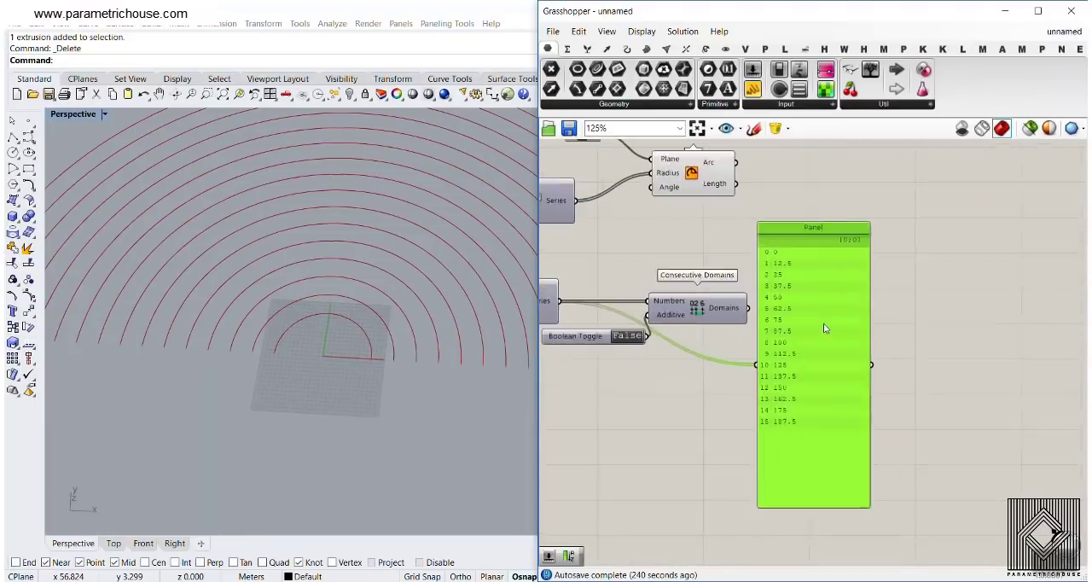
# Duplicate the Panel, connect the Domains output of Consecutive Domains to the copy and read the listed domains
pyautogui.keyDown('alt'); pyautogui.moveTo(814, 321); pyautogui.dragTo(939, 320); pyautogui.keyUp('alt')
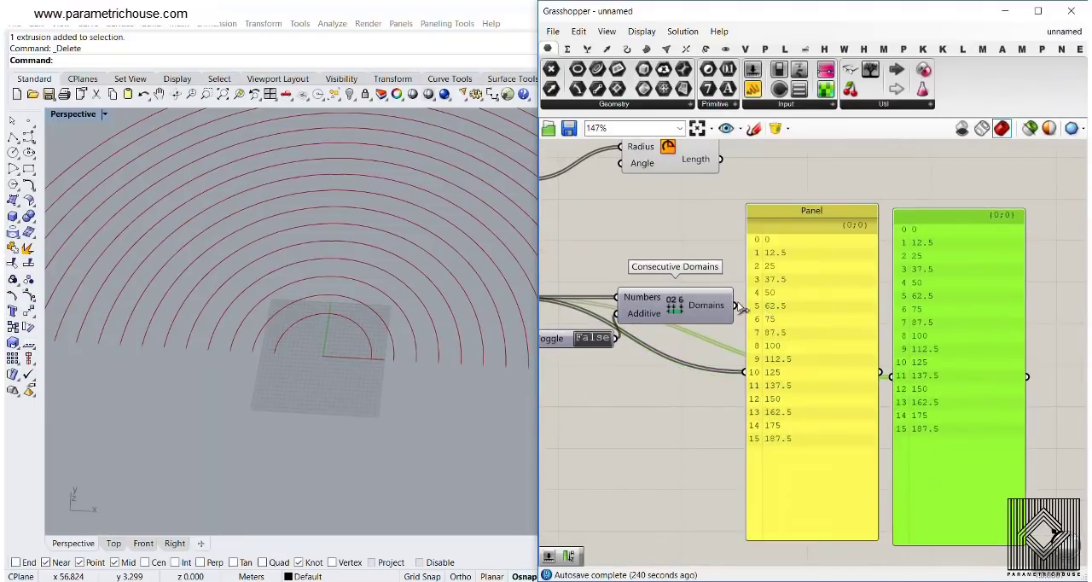
pyautogui.moveTo(734, 305); pyautogui.dragTo(893, 375)
pyautogui.scroll(3, 736, 297)
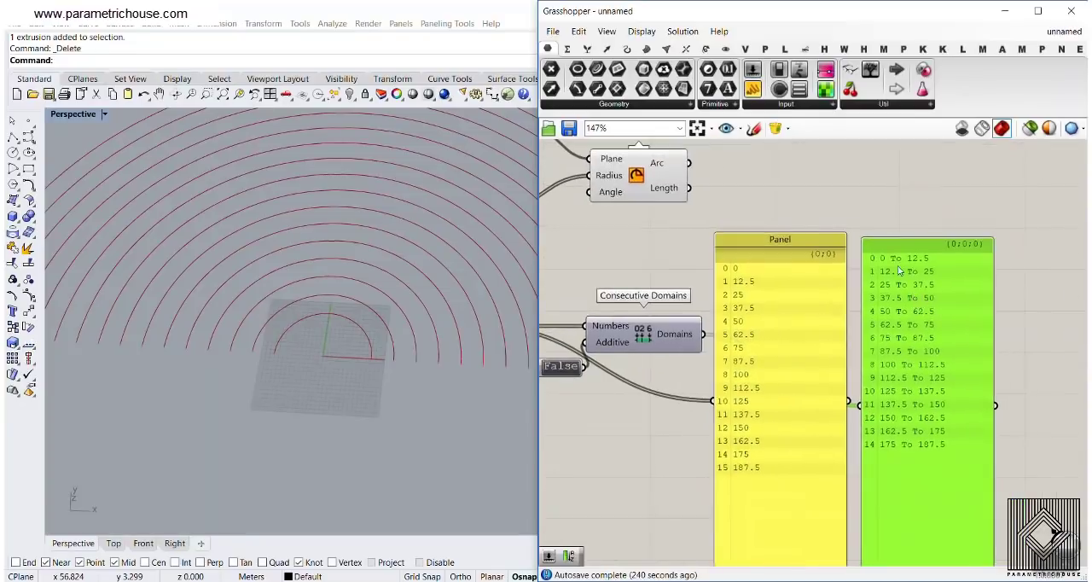
pyautogui.scroll(2, 736, 297)
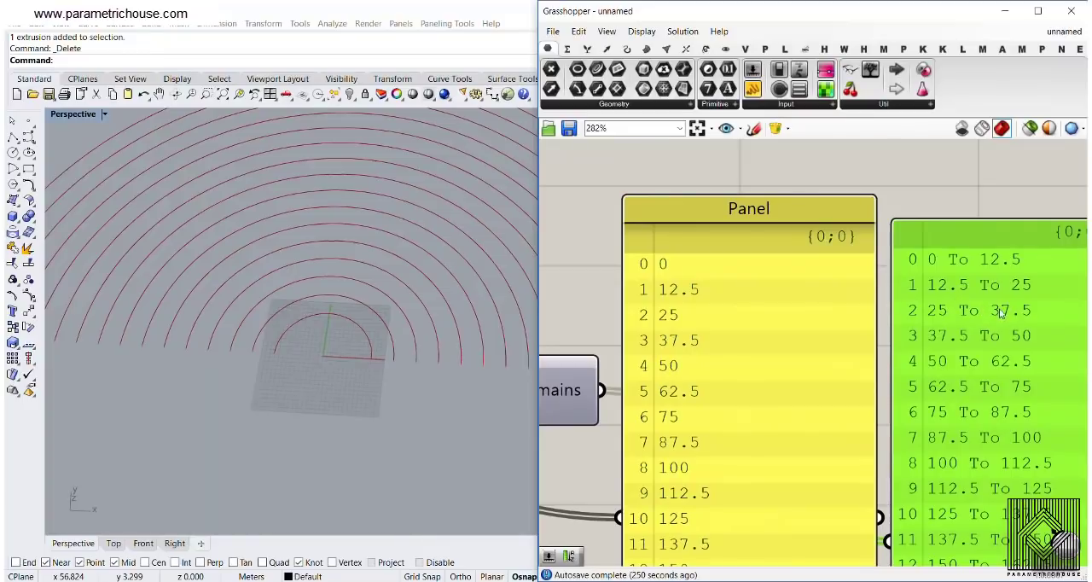
pyautogui.scroll(-3, 737, 335)
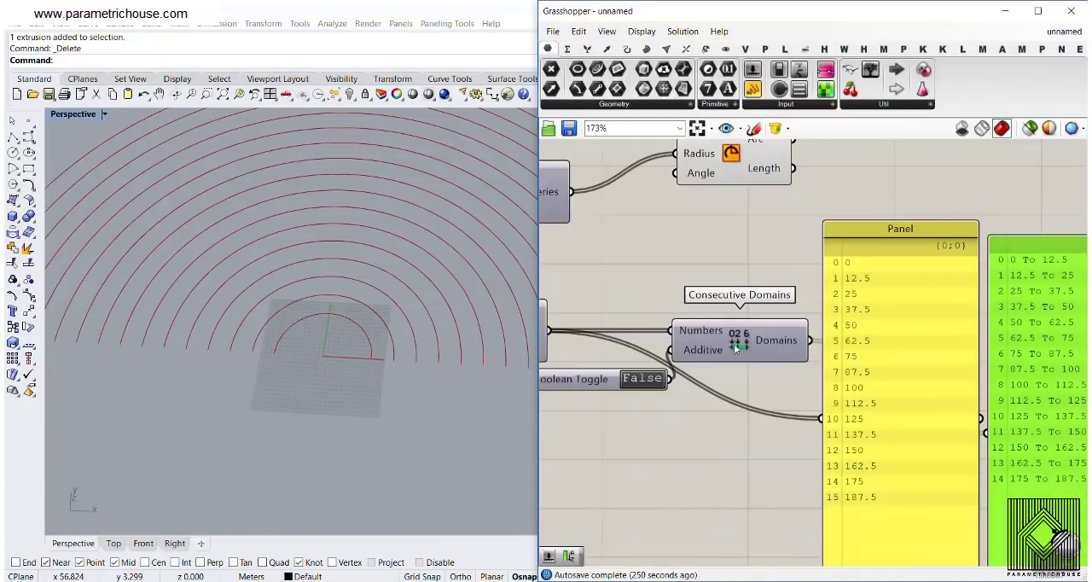
# Switch the Boolean Toggle to True to compare the additive domains, and set it back to False
pyautogui.doubleClick(632, 386)
pyautogui.scroll(2, 710, 271)
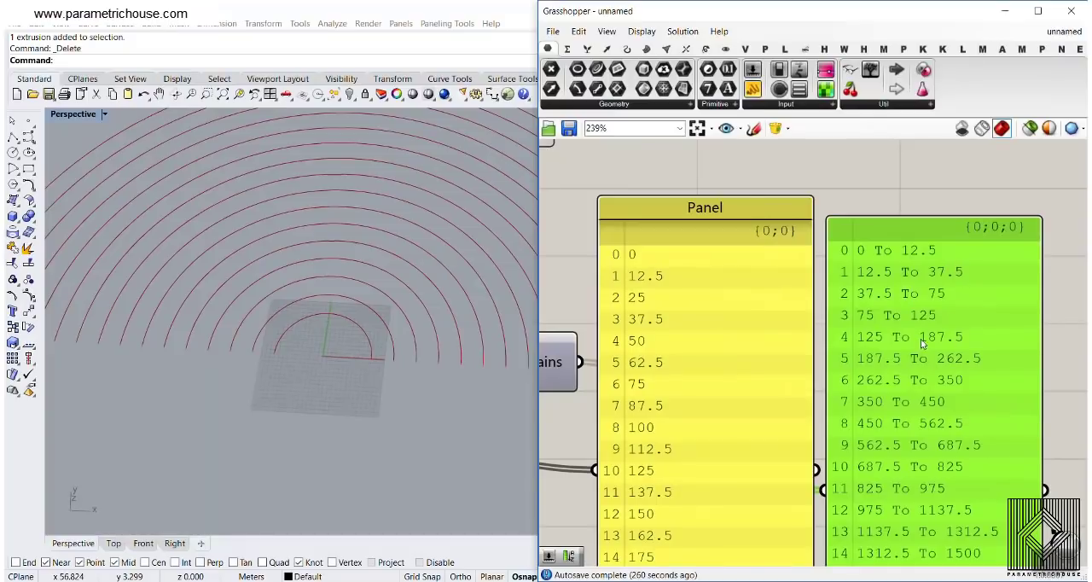
pyautogui.moveTo(670, 366); pyautogui.dragTo(919, 340, button='right')
pyautogui.scroll(-2, 920, 339)
pyautogui.doubleClick(687, 376)
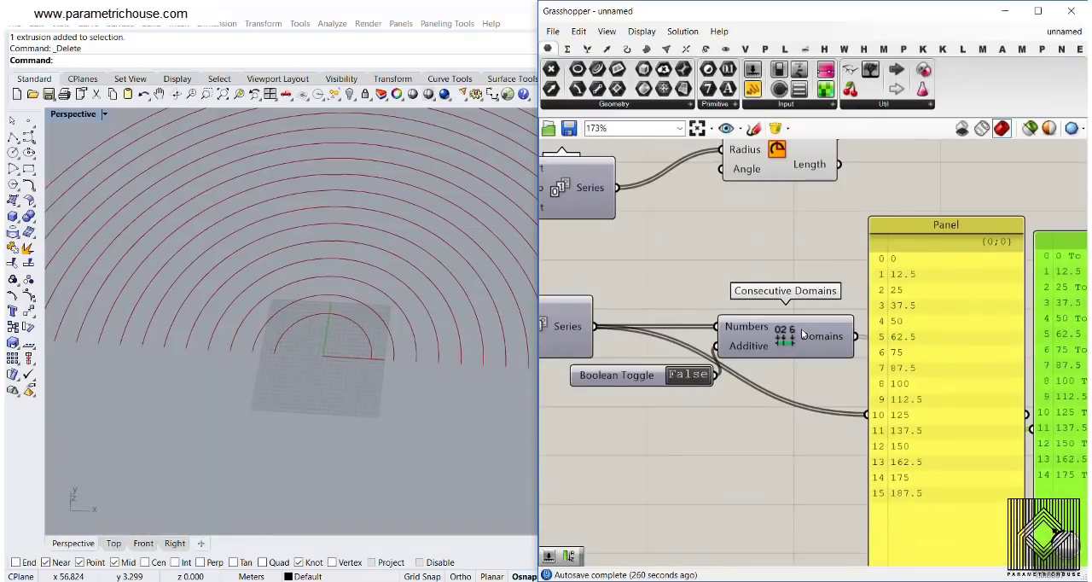
# Add a Radians component and wire it between the second Series output and the Numbers input of Consecutive Domains
pyautogui.moveTo(916, 274); pyautogui.dragTo(886, 264, button='right')
pyautogui.moveTo(711, 234); pyautogui.dragTo(742, 310, button='right')
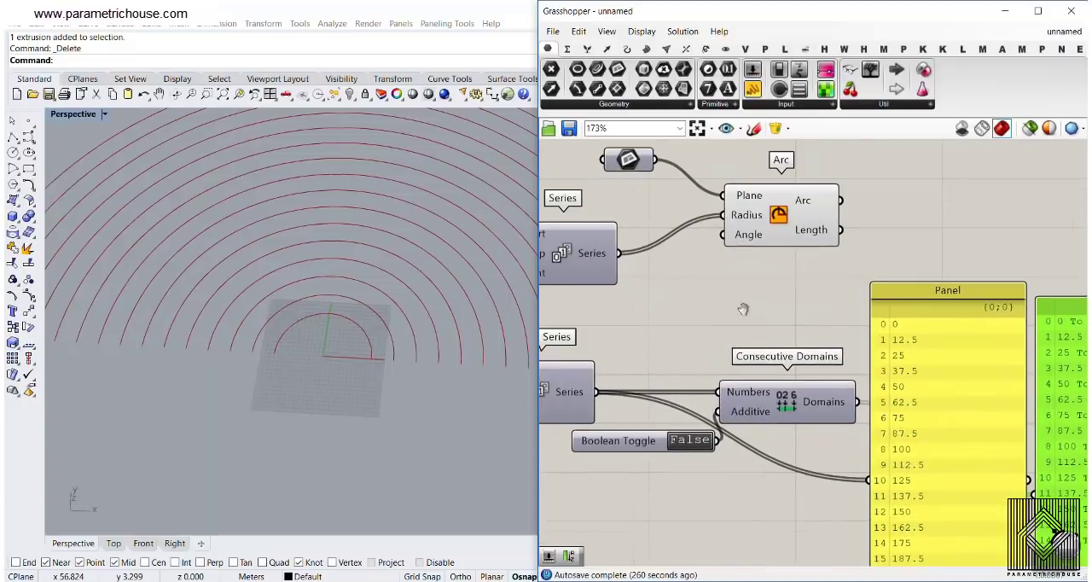
pyautogui.moveTo(631, 360); pyautogui.dragTo(735, 362, button='right')
pyautogui.doubleClick(742, 363)
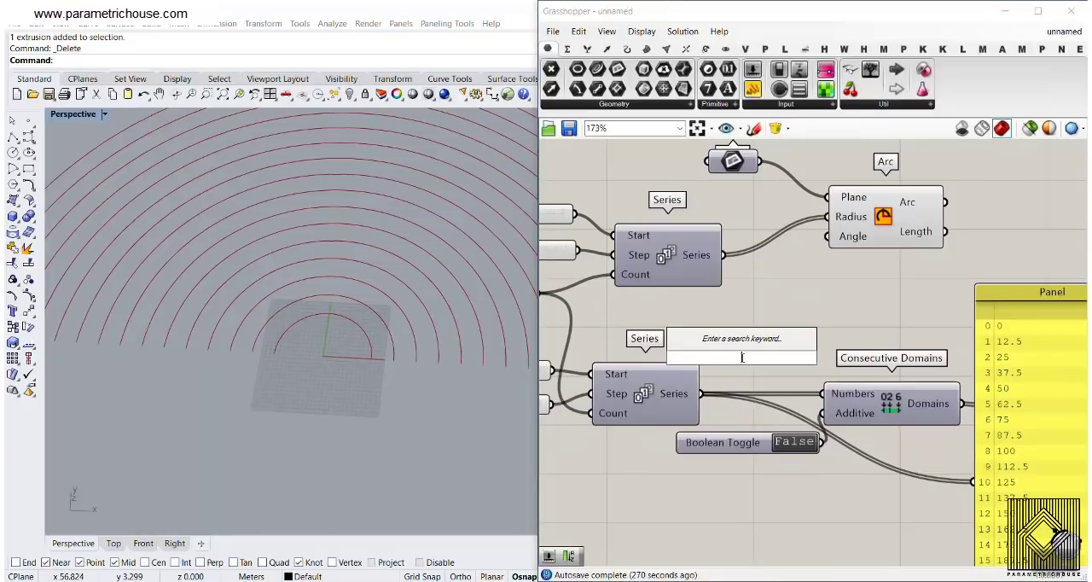
pyautogui.write('rad')
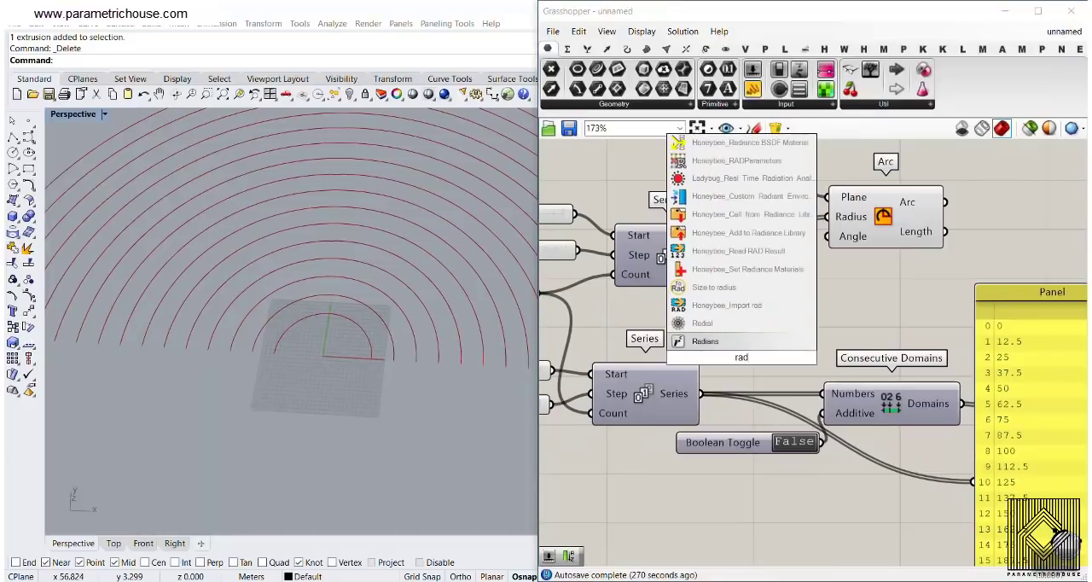
pyautogui.click(735, 341)
pyautogui.moveTo(683, 361); pyautogui.dragTo(736, 386)
pyautogui.moveTo(787, 392); pyautogui.dragTo(689, 351, button='right')
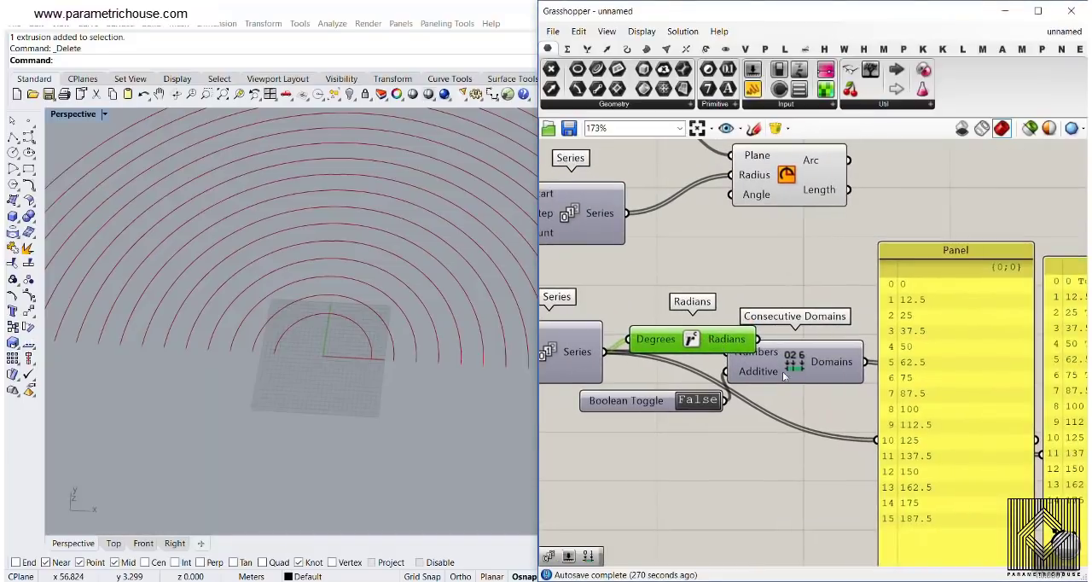
pyautogui.moveTo(749, 361)
pyautogui.mouseDown()
pyautogui.moveTo(789, 360)
pyautogui.moveTo(766, 351)
pyautogui.mouseUp()
# Widen the domains Panel so that each radian domain fits on a single line
pyautogui.moveTo(847, 357); pyautogui.dragTo(683, 330, button='right')
pyautogui.scroll(2, 960, 294)
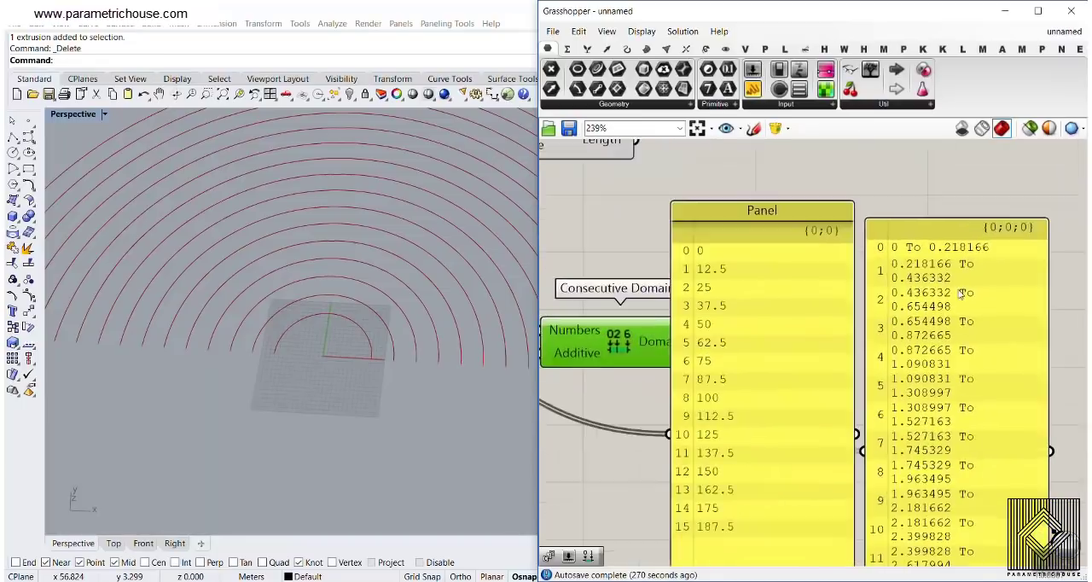
pyautogui.scroll(-3, 962, 292)
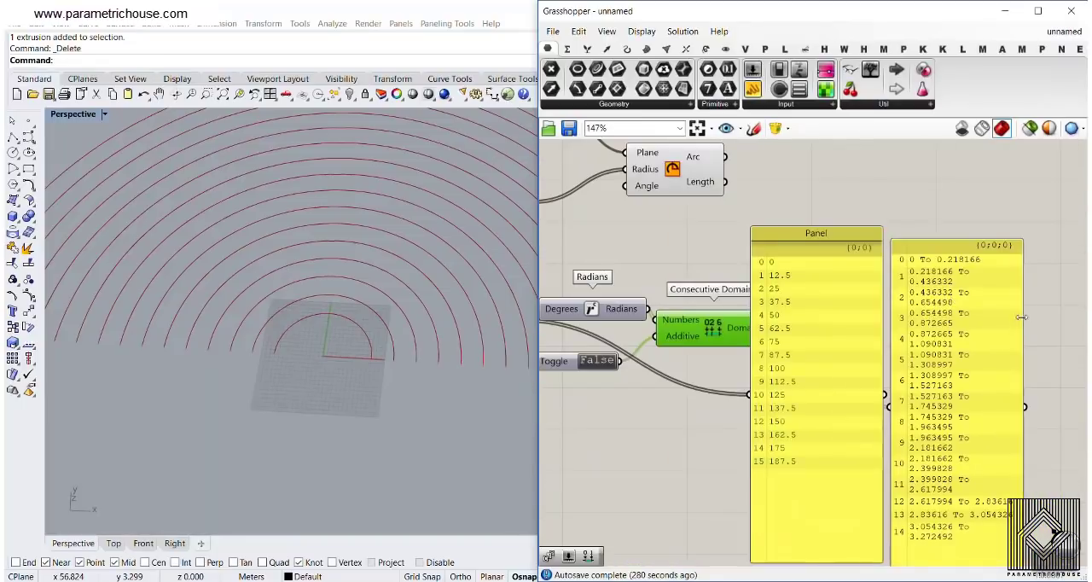
pyautogui.moveTo(1021, 318); pyautogui.dragTo(1047, 318)
# Delete the domains Panel and the Series values Panel
pyautogui.click(947, 428)
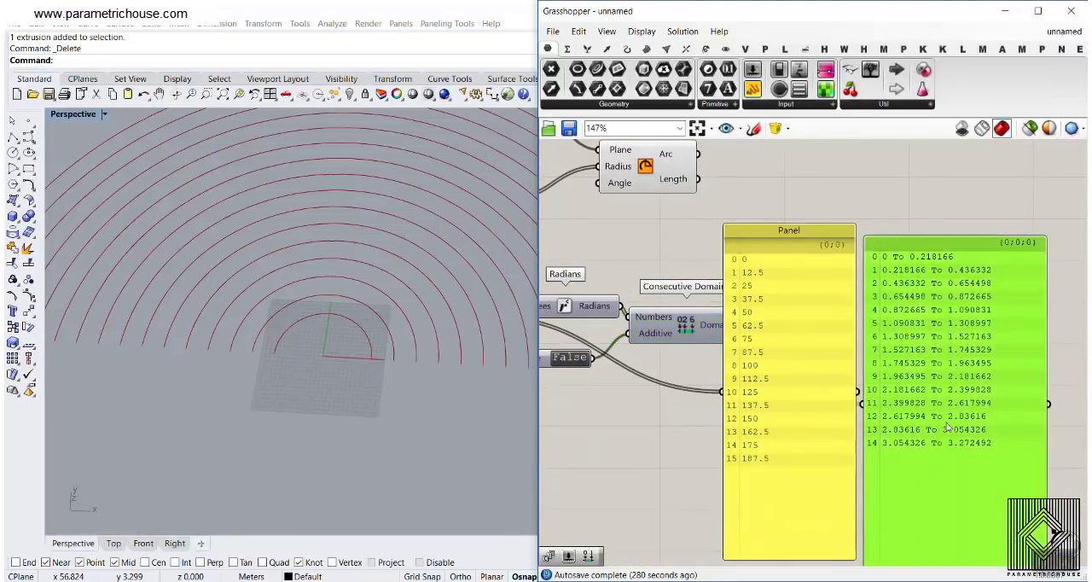
pyautogui.press('Delete')
pyautogui.click(851, 392)
pyautogui.press('Delete')
# Connect the Domains output of Consecutive Domains to the Angle input of Arc and view the resulting arcs
pyautogui.moveTo(715, 325); pyautogui.dragTo(777, 440, button='right')
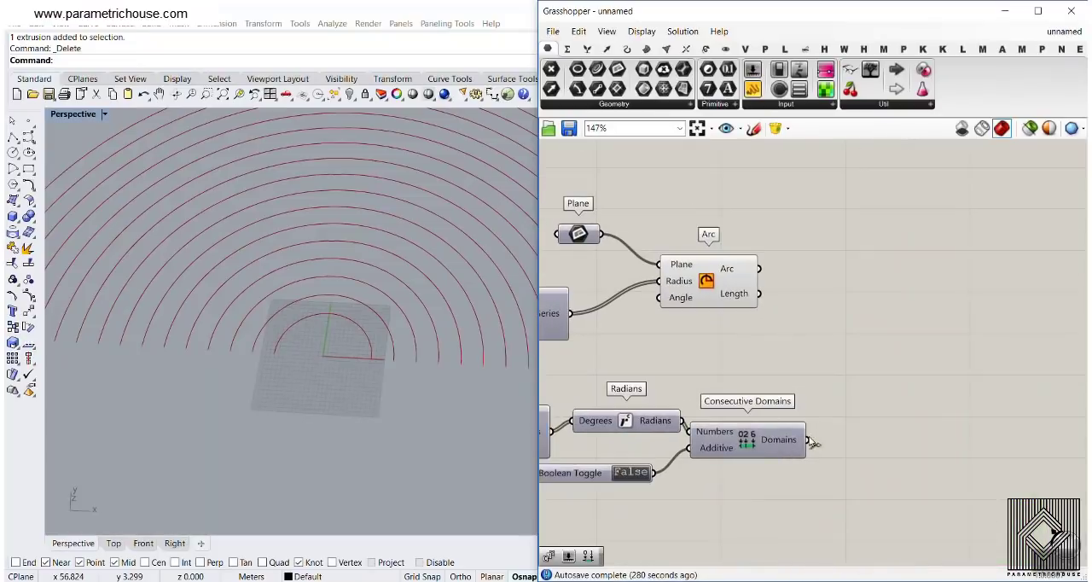
pyautogui.moveTo(810, 441); pyautogui.dragTo(759, 285)
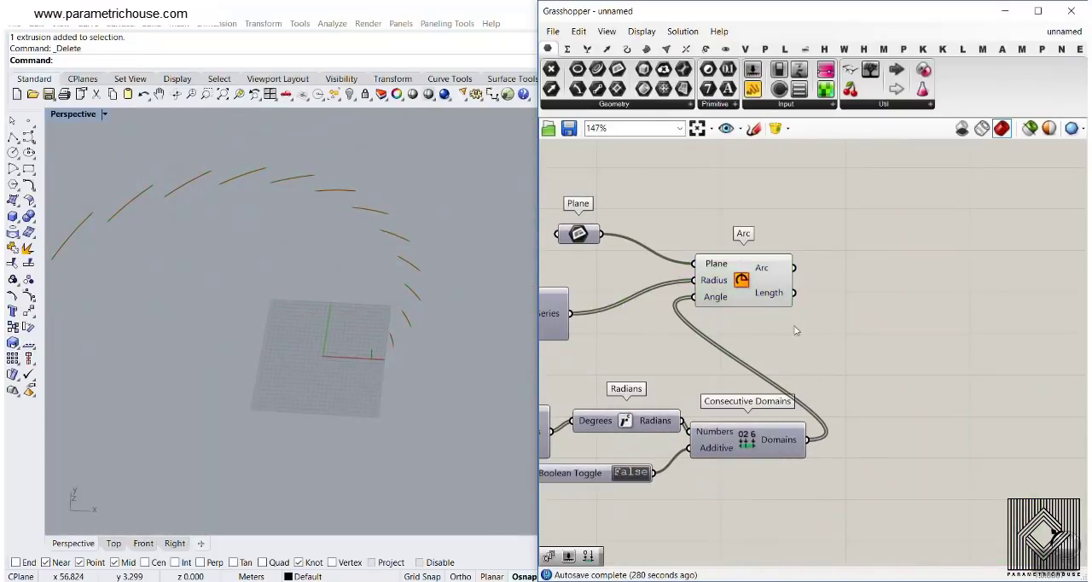
pyautogui.moveTo(427, 324); pyautogui.dragTo(286, 384, button='right')
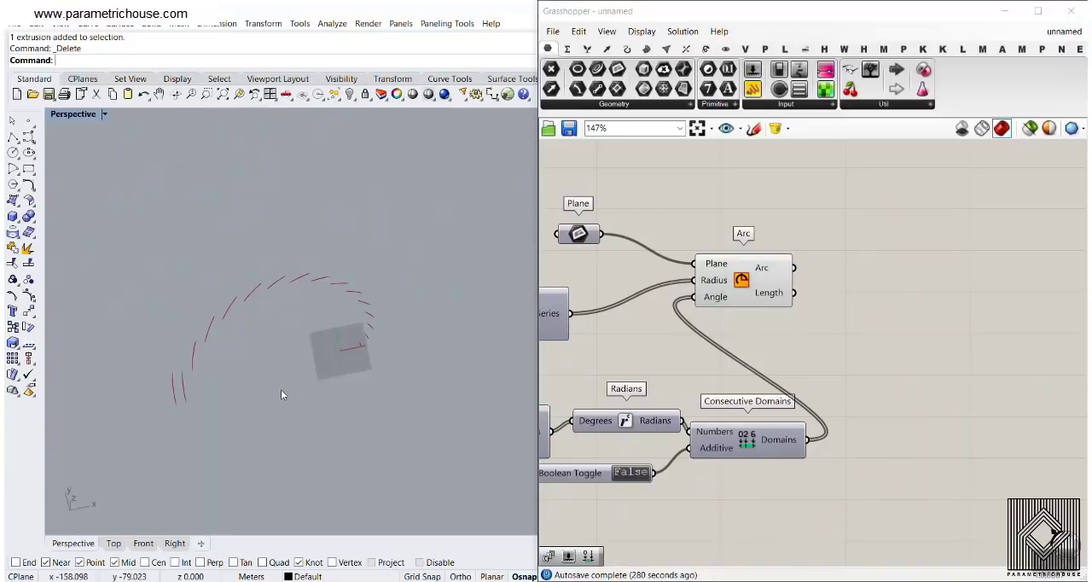
pyautogui.scroll(5, 174, 360)
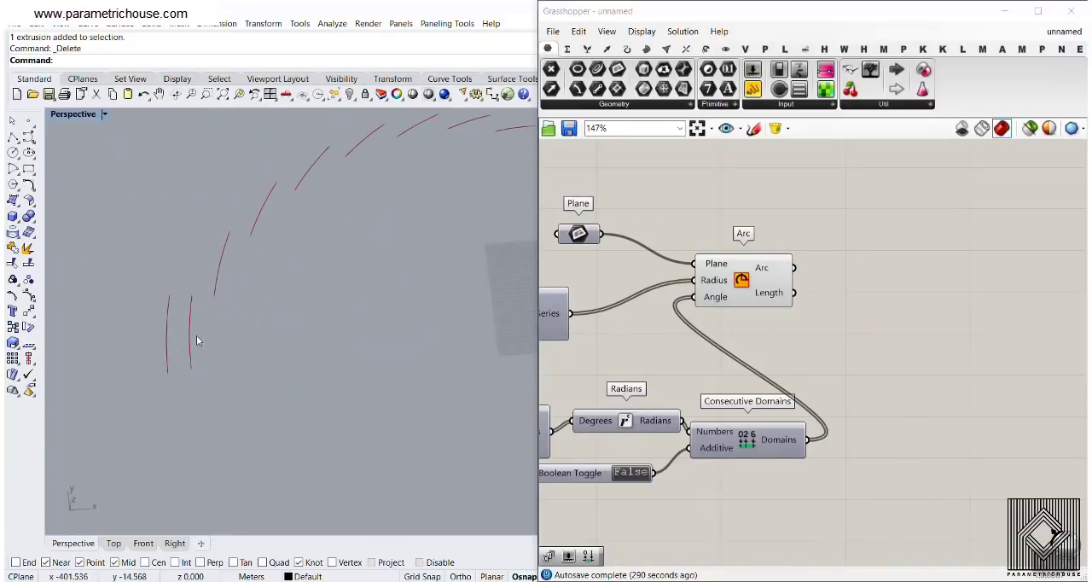
# Compare the number of values supplied to the Radius and Angle inputs of the Arc component
pyautogui.scroll(4, 733, 282)
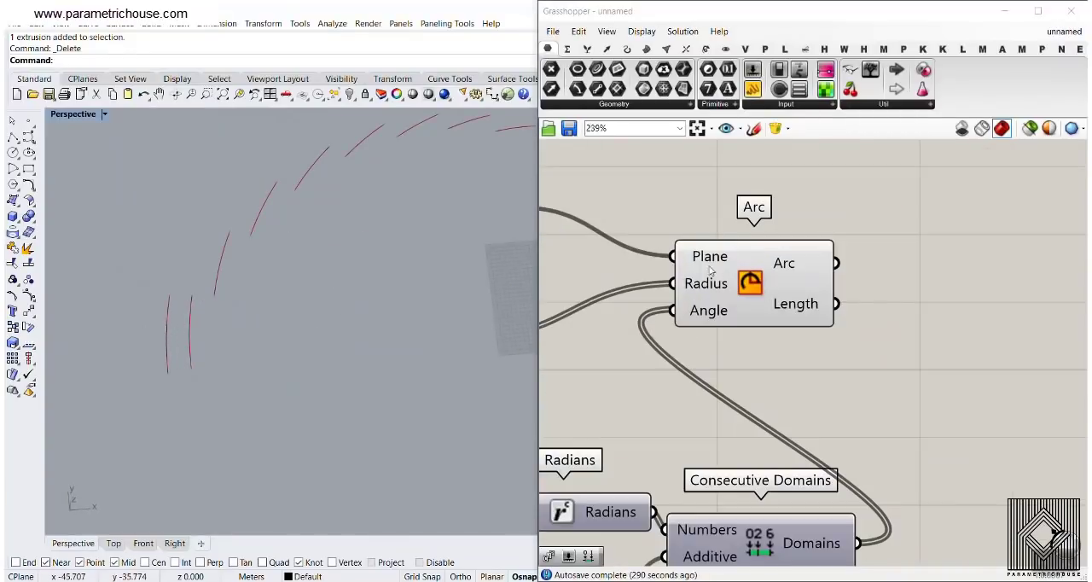
pyautogui.moveTo(703, 284)
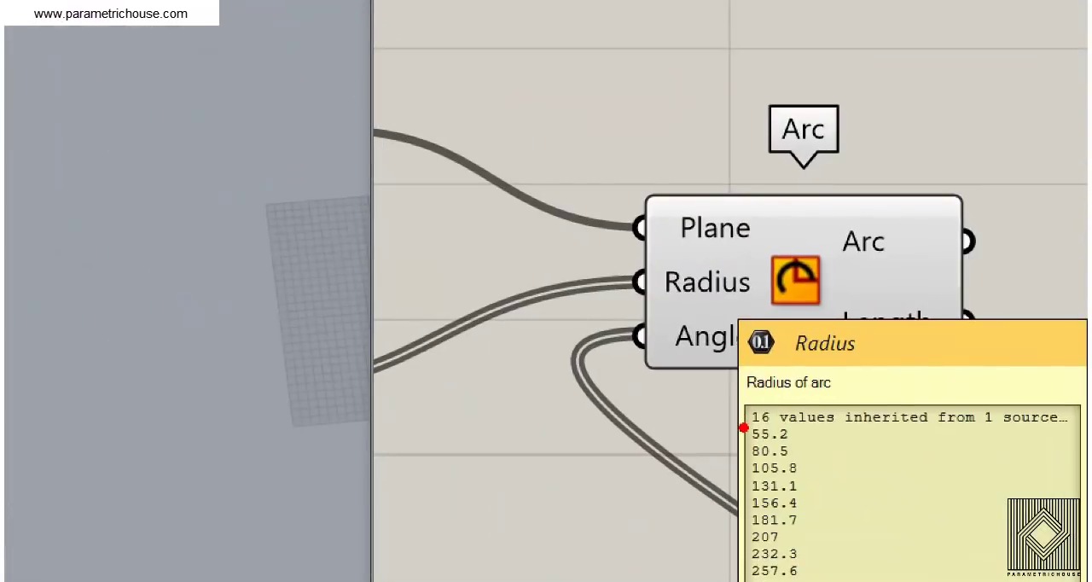
pyautogui.moveTo(739, 426); pyautogui.dragTo(792, 426)
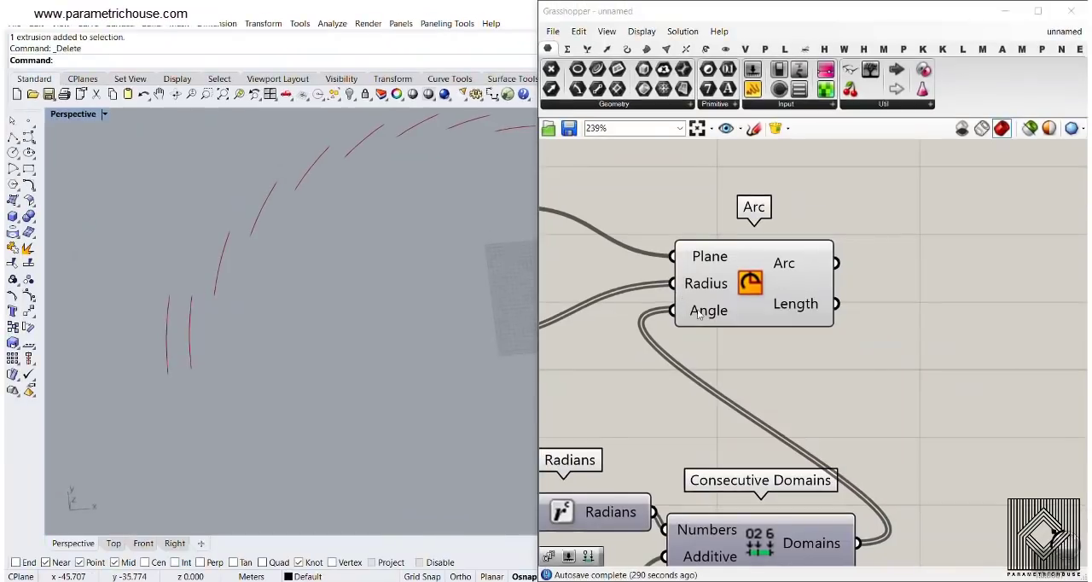
pyautogui.moveTo(691, 338)
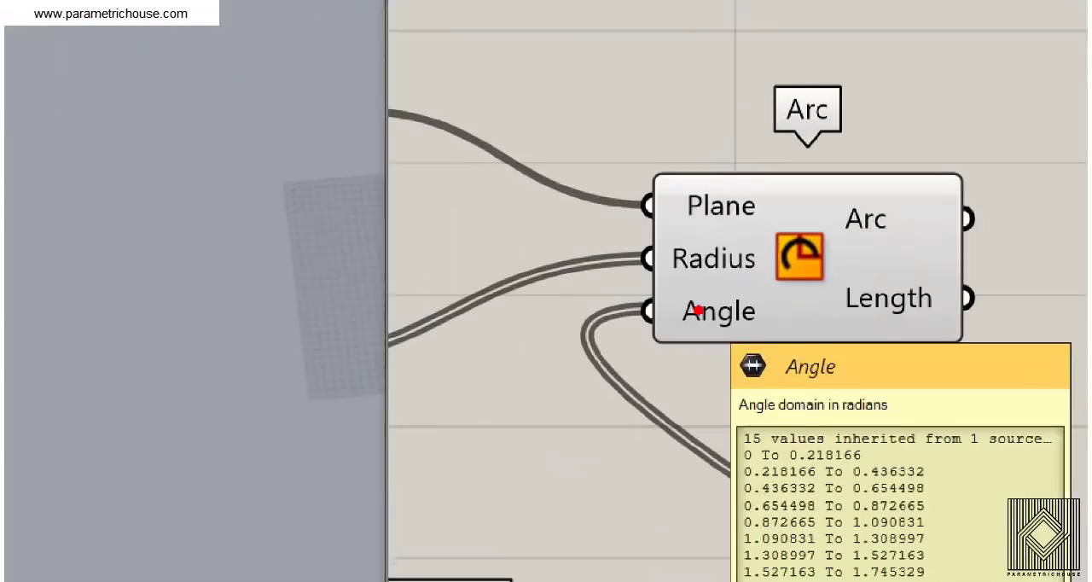
pyautogui.moveTo(737, 453); pyautogui.dragTo(773, 453)
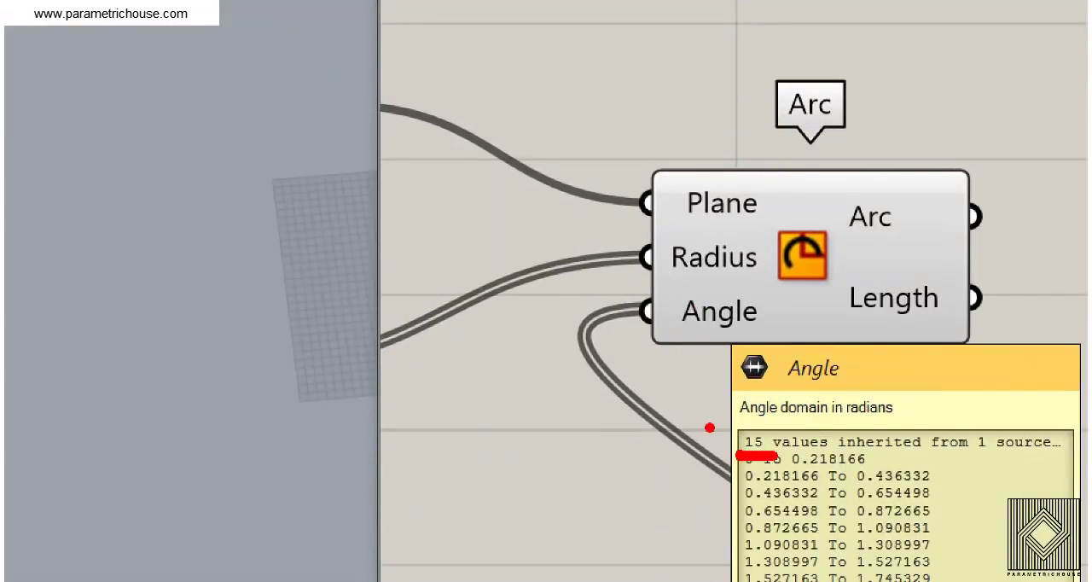
pyautogui.moveTo(665, 277); pyautogui.dragTo(756, 282)
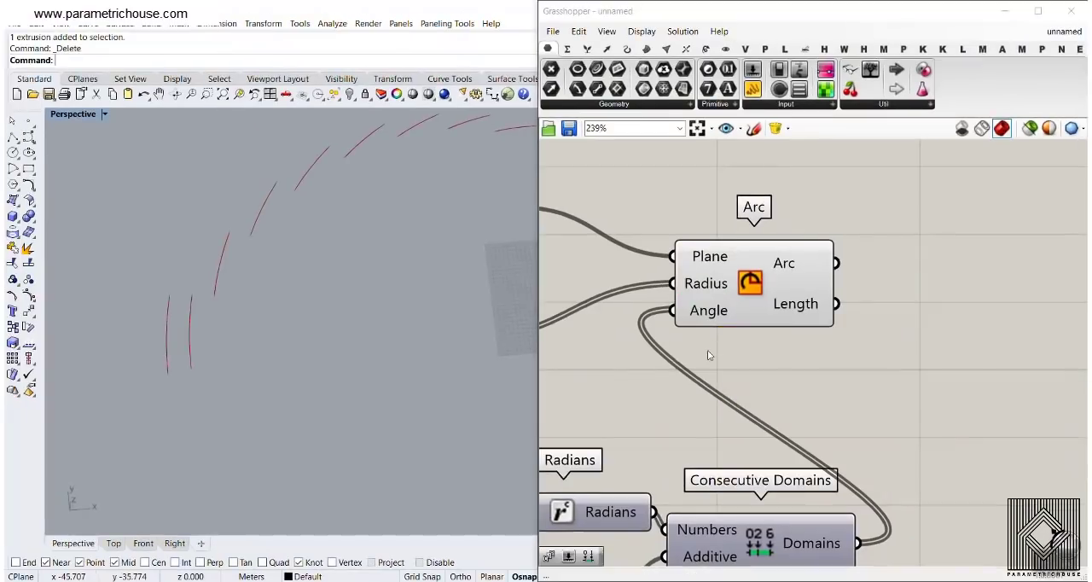
# Apply the expression x-1 to the Count input of the Series that drives the arc radii
pyautogui.moveTo(684, 352); pyautogui.dragTo(972, 349, button='right')
pyautogui.scroll(-4, 972, 349)
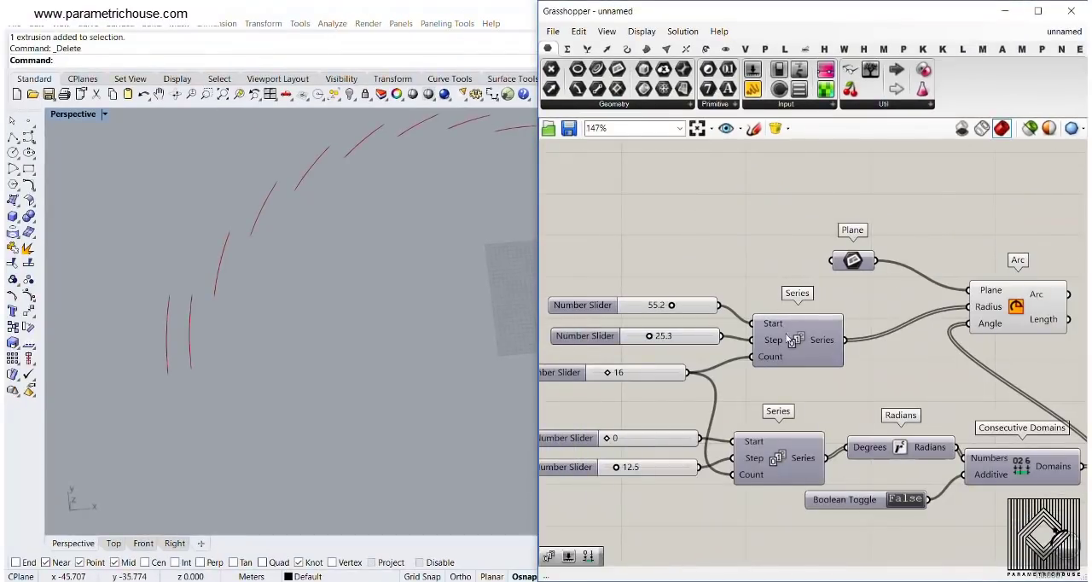
pyautogui.scroll(1, 694, 427)
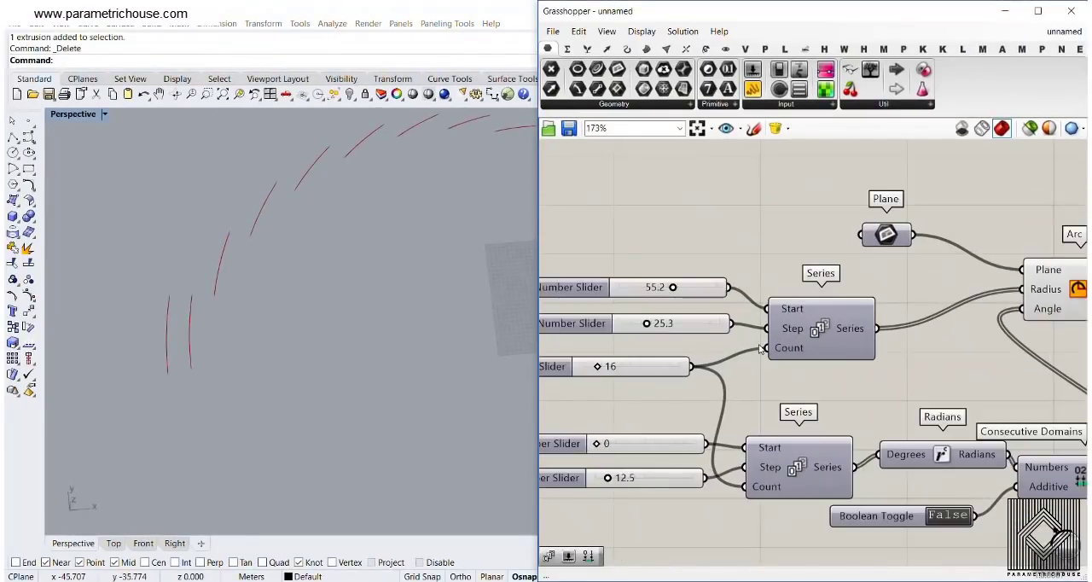
pyautogui.moveTo(808, 345); pyautogui.dragTo(716, 330, button='right')
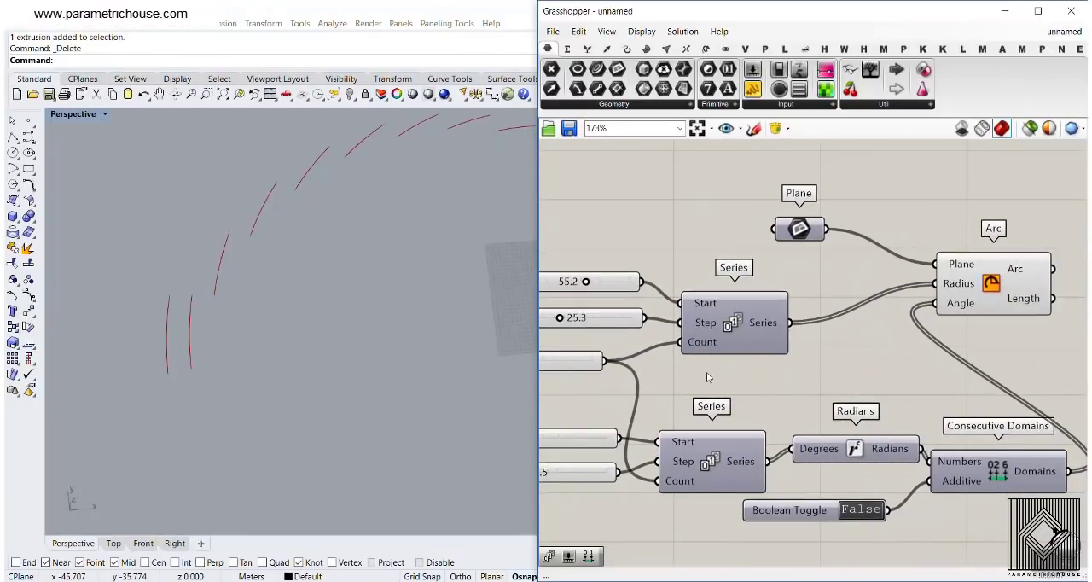
pyautogui.scroll(3, 716, 331)
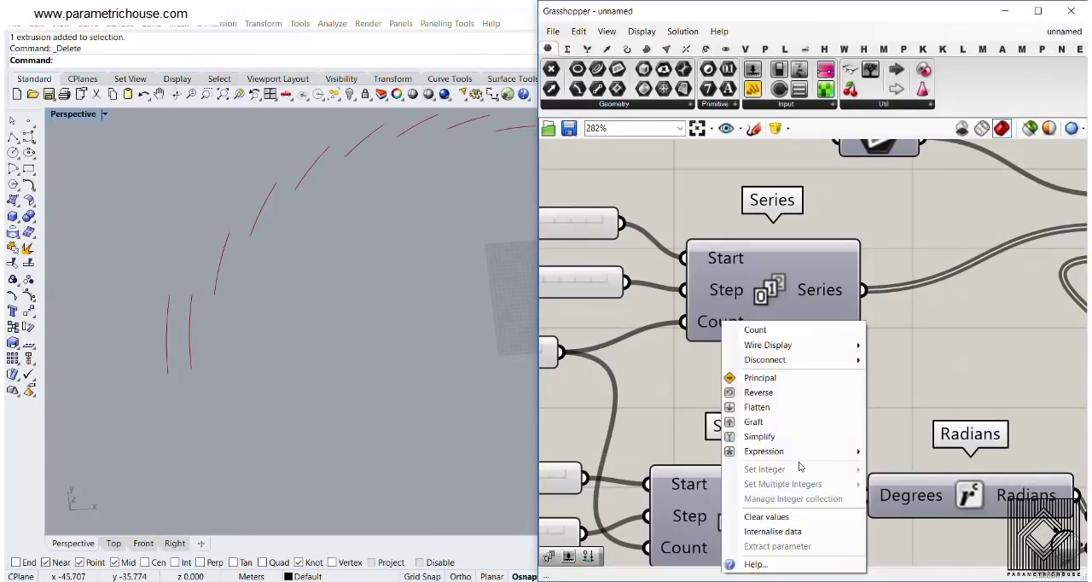
pyautogui.moveTo(795, 452)
pyautogui.click(904, 466)
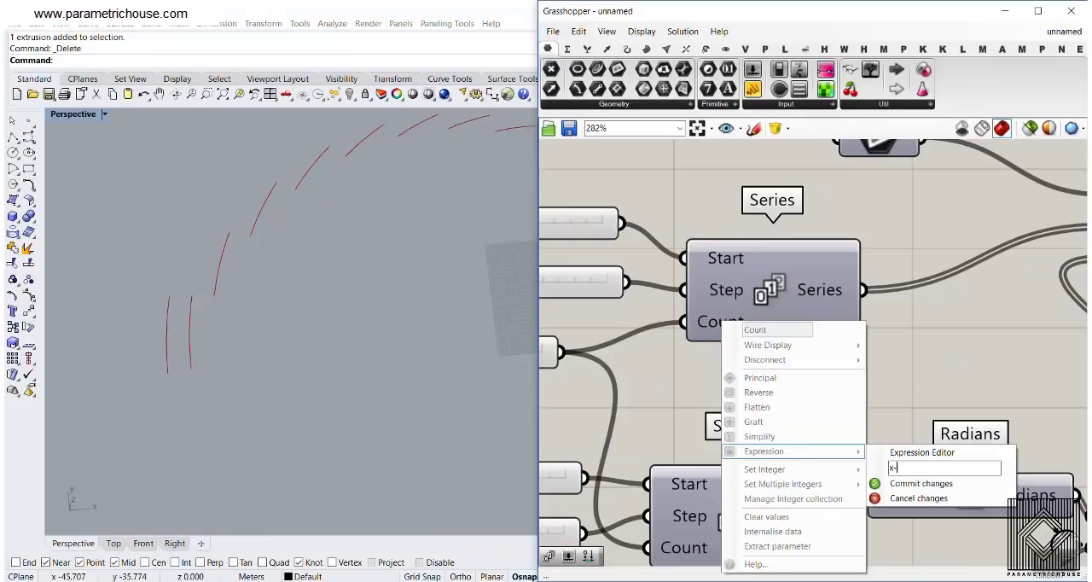
pyautogui.click(913, 483)
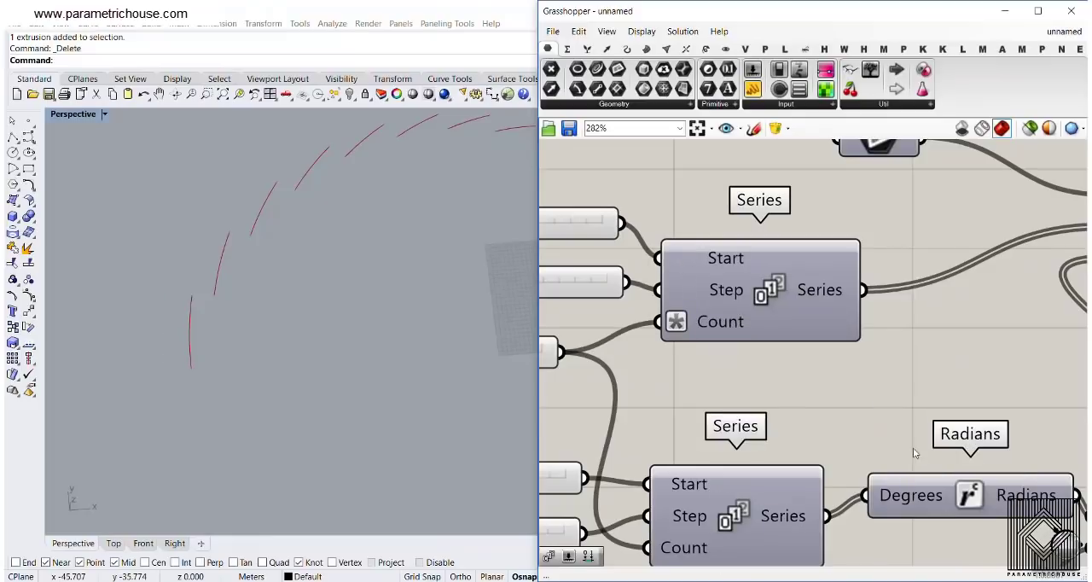
# Check the Radius input values of Arc and view the stepped arcs in the Perspective viewport
pyautogui.moveTo(800, 326); pyautogui.dragTo(735, 329, button='right')
pyautogui.scroll(-2, 736, 329)
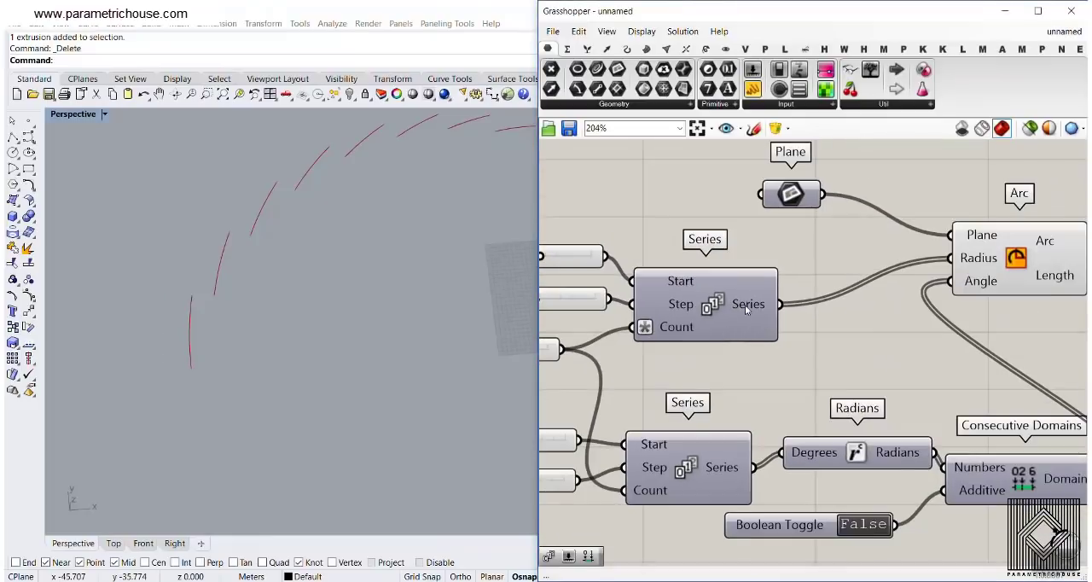
pyautogui.moveTo(997, 259); pyautogui.dragTo(888, 237, button='right')
pyautogui.moveTo(862, 235)
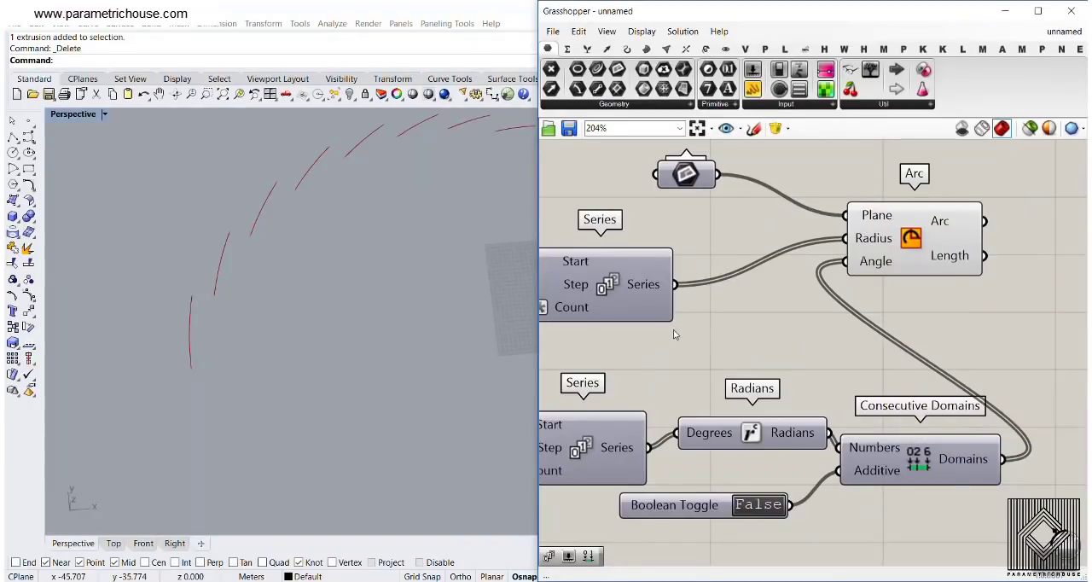
pyautogui.moveTo(259, 423); pyautogui.dragTo(492, 298, button='right')
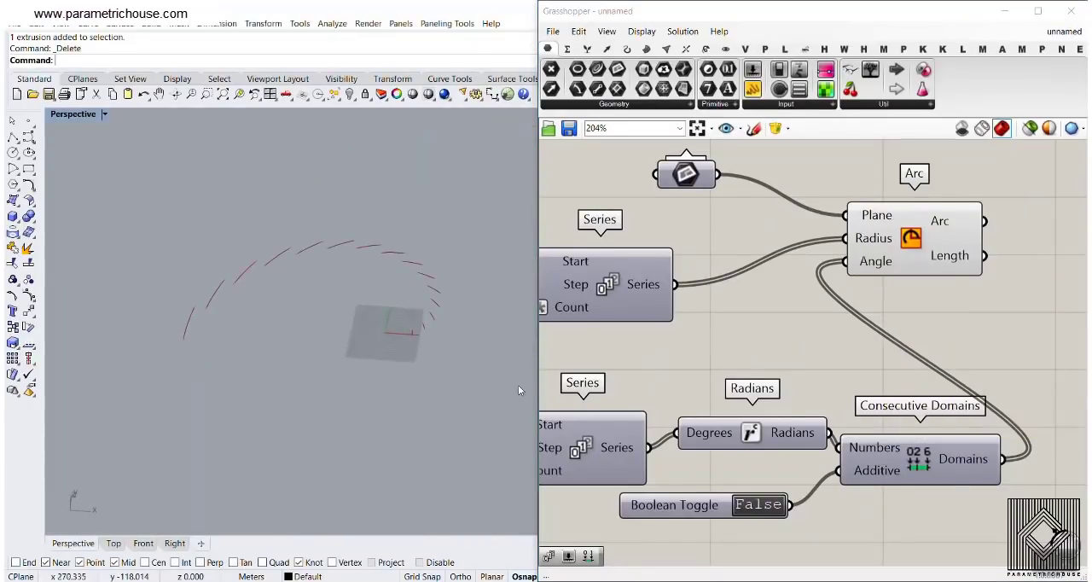
# Set the second Series' step slider to 11.1 and the count slider shared by both Series to 43
pyautogui.moveTo(712, 351); pyautogui.dragTo(956, 341, button='right')
pyautogui.scroll(-3, 955, 325)
pyautogui.scroll(5, 754, 376)
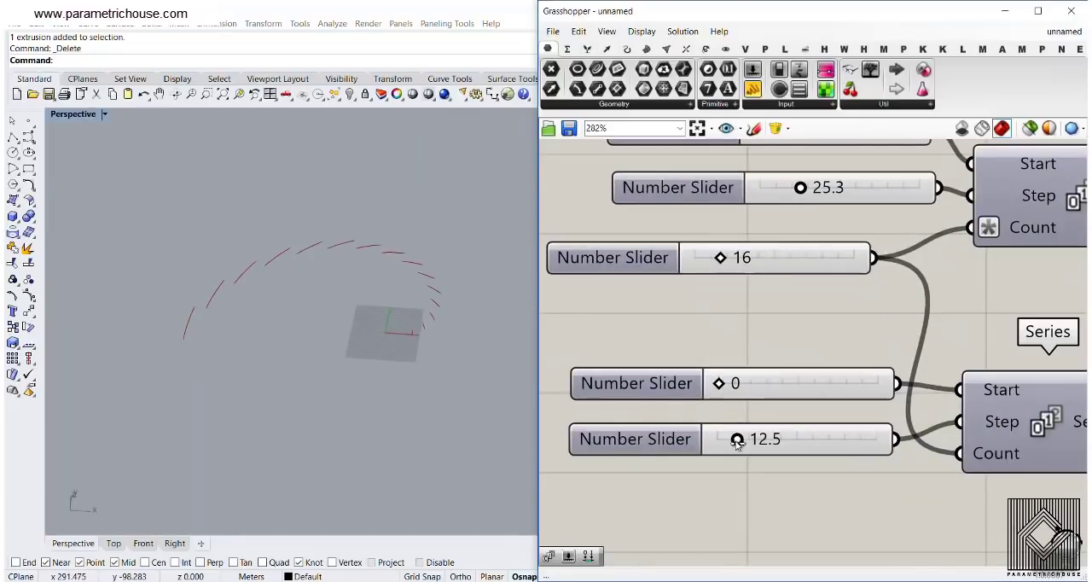
pyautogui.moveTo(737, 443)
pyautogui.mouseDown()
pyautogui.moveTo(778, 444)
pyautogui.moveTo(734, 445)
pyautogui.mouseUp()
pyautogui.scroll(-3, 808, 418)
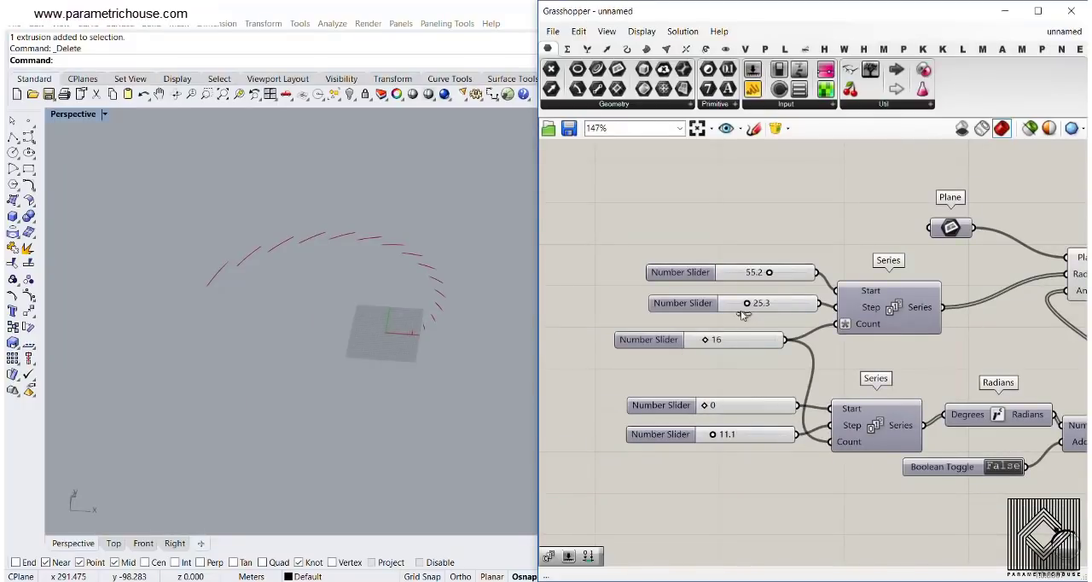
pyautogui.moveTo(708, 339); pyautogui.dragTo(727, 339)
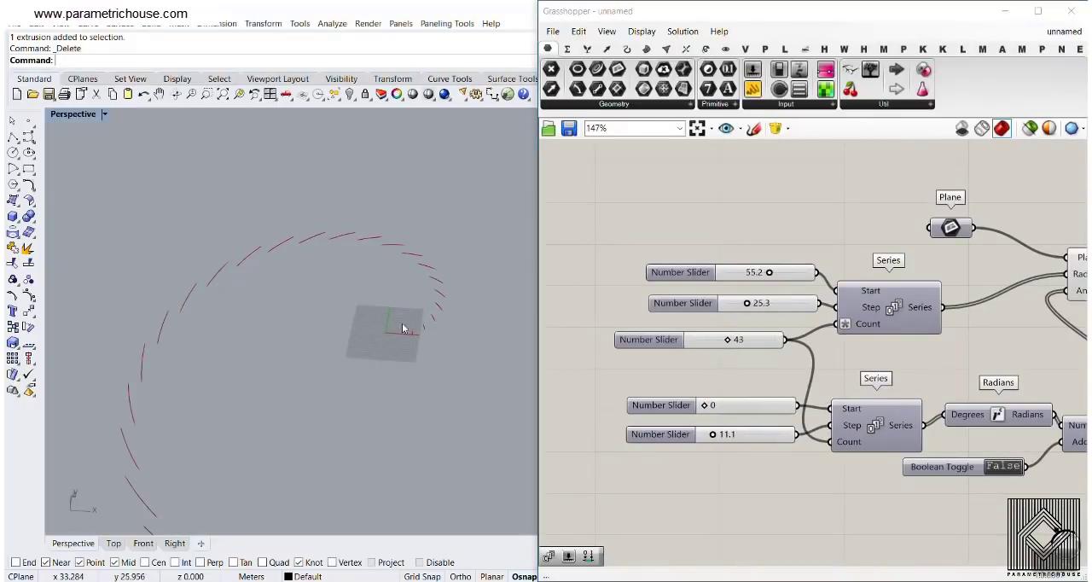
# Set the count slider shared by both Series to 16 and the second Series' step slider to 35.2
pyautogui.moveTo(407, 324); pyautogui.dragTo(381, 353, button='right')
pyautogui.moveTo(727, 340); pyautogui.dragTo(704, 339)
pyautogui.moveTo(833, 421); pyautogui.dragTo(793, 384, button='right')
pyautogui.scroll(2, 794, 385)
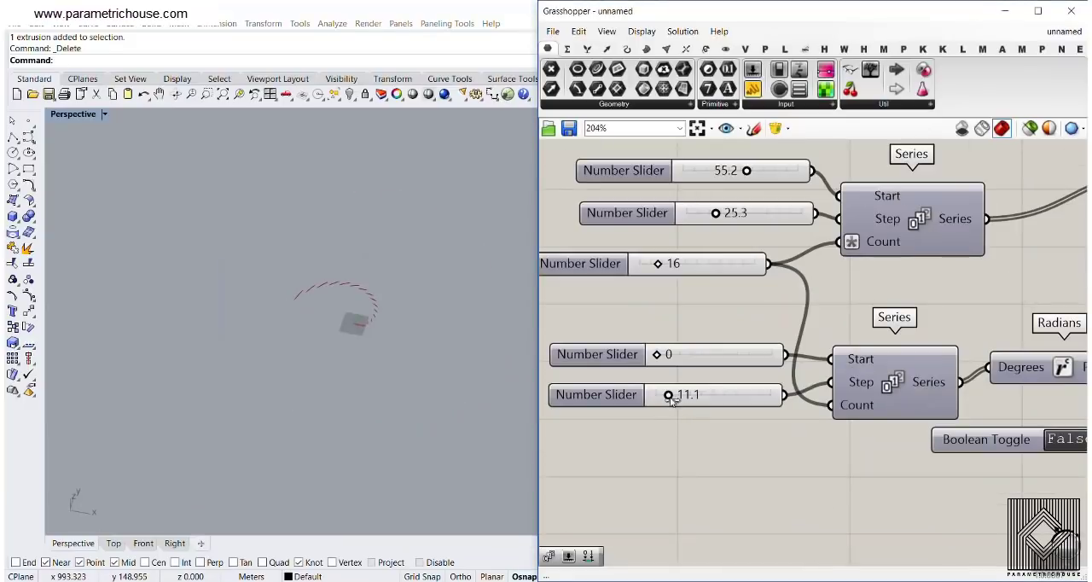
pyautogui.moveTo(662, 394); pyautogui.dragTo(695, 394)
pyautogui.scroll(5, 300, 310)
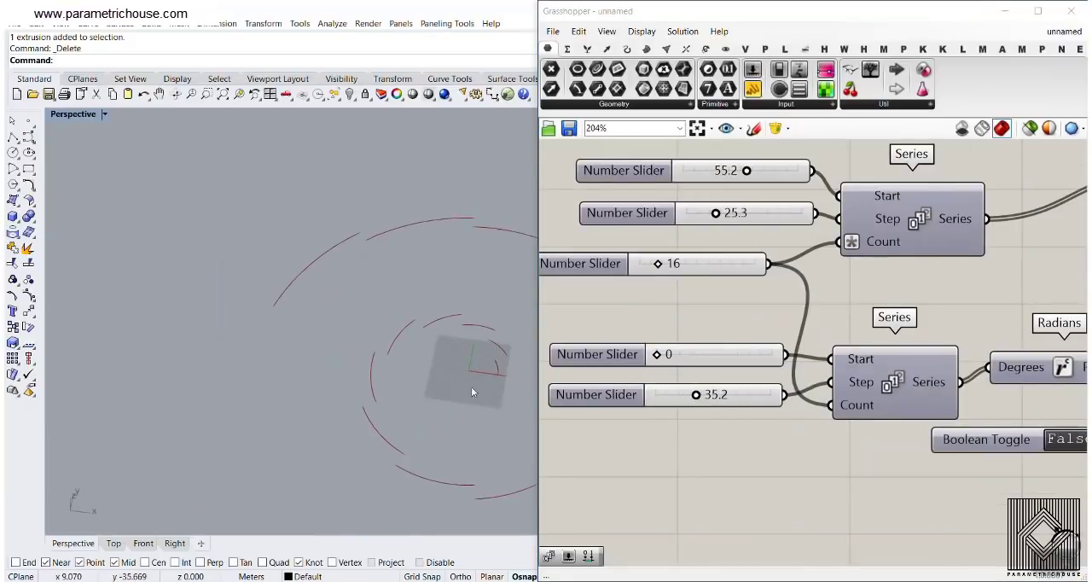
# Try a step of 0.0 for the radius Series, then set its step slider to 4.2 and inspect the tighter spiral
pyautogui.moveTo(741, 247); pyautogui.dragTo(695, 325, button='right')
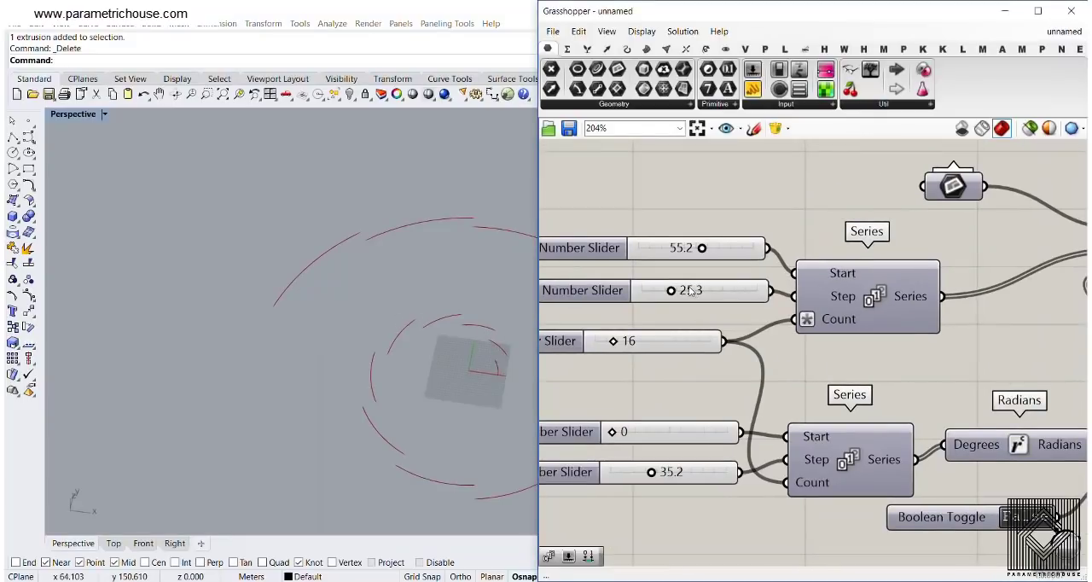
pyautogui.moveTo(671, 291); pyautogui.dragTo(622, 304)
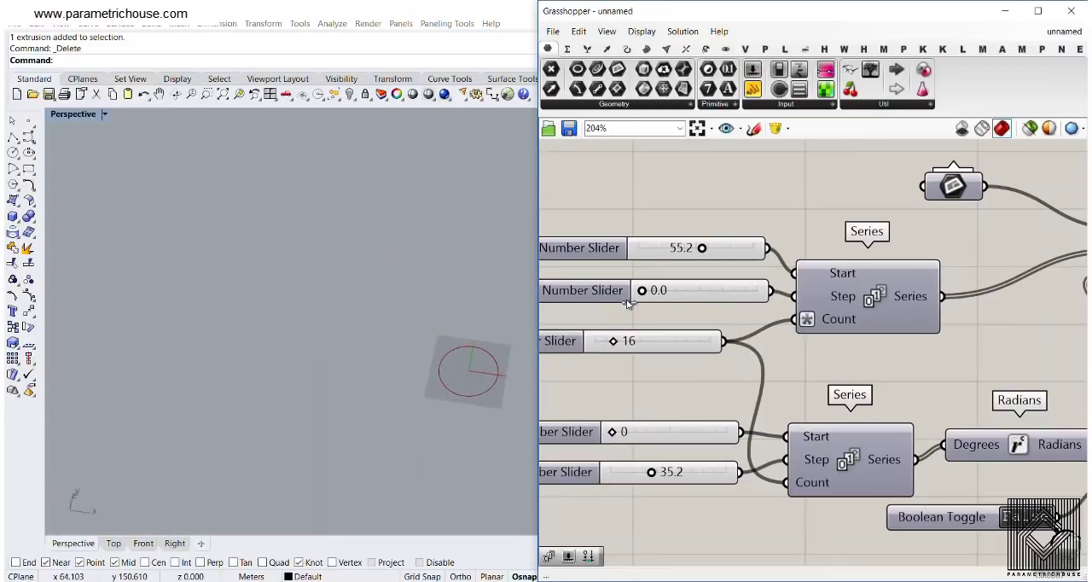
pyautogui.moveTo(635, 306); pyautogui.dragTo(648, 307)
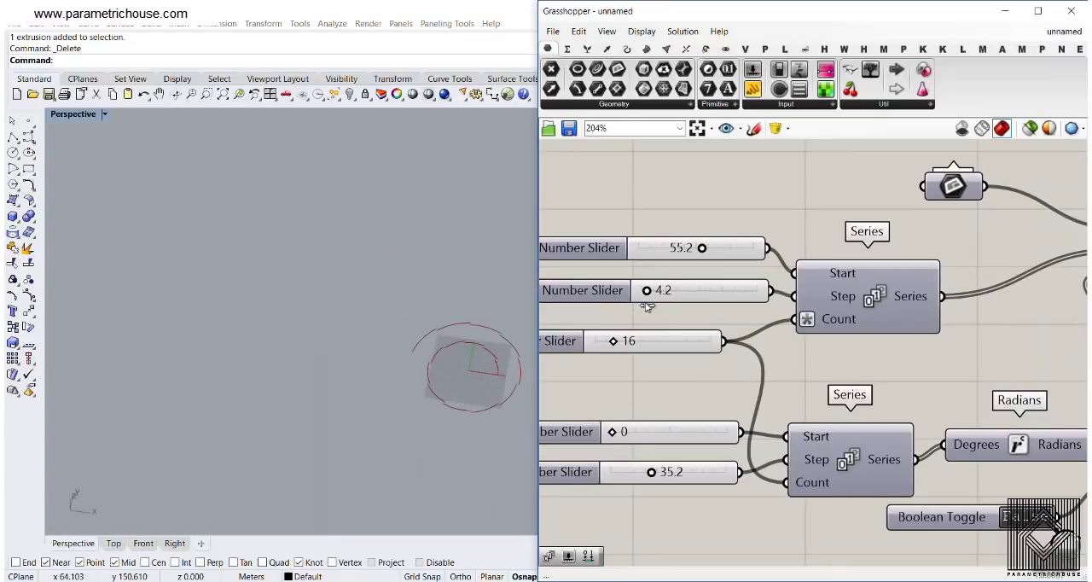
pyautogui.scroll(4, 504, 382)
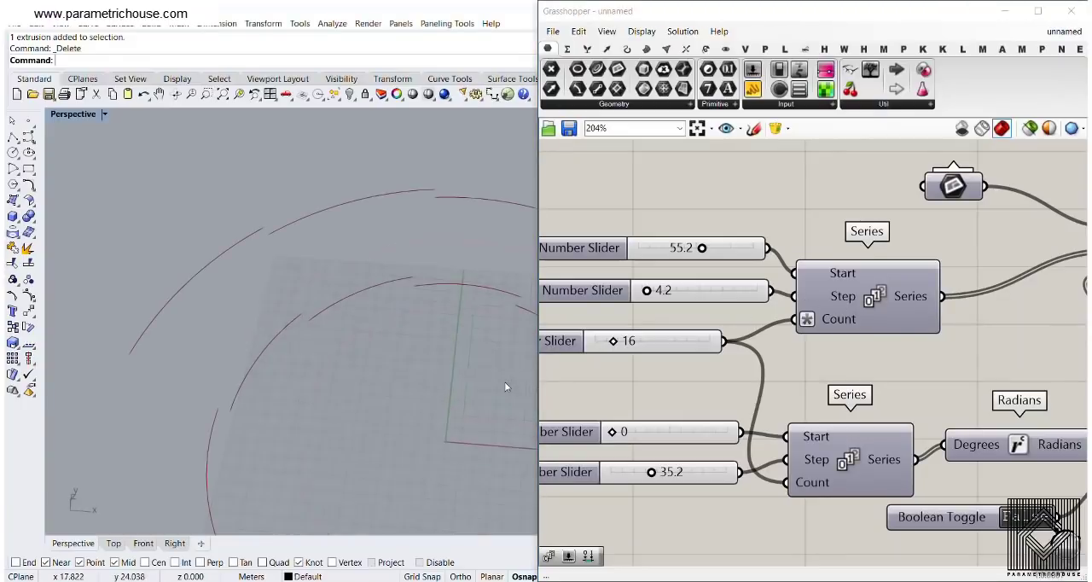
pyautogui.scroll(-2, 456, 357)
pyautogui.scroll(3, 371, 318)
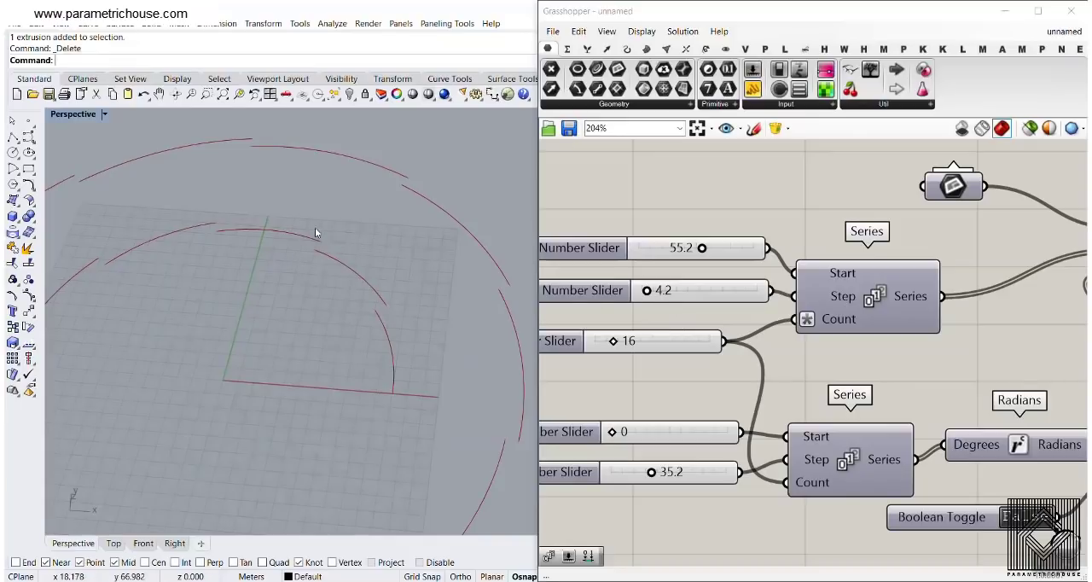
pyautogui.scroll(-5, 256, 290)
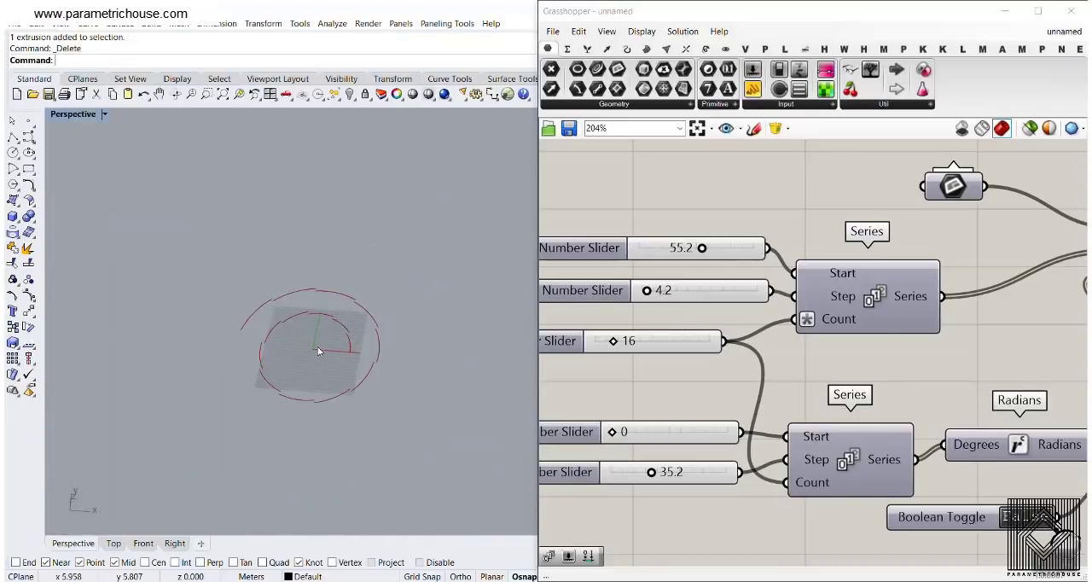
# Reduce the start value of the Series driving the arc radii to 34.1 and further to 23.8
pyautogui.moveTo(702, 248); pyautogui.dragTo(677, 248)
pyautogui.scroll(5, 324, 380)
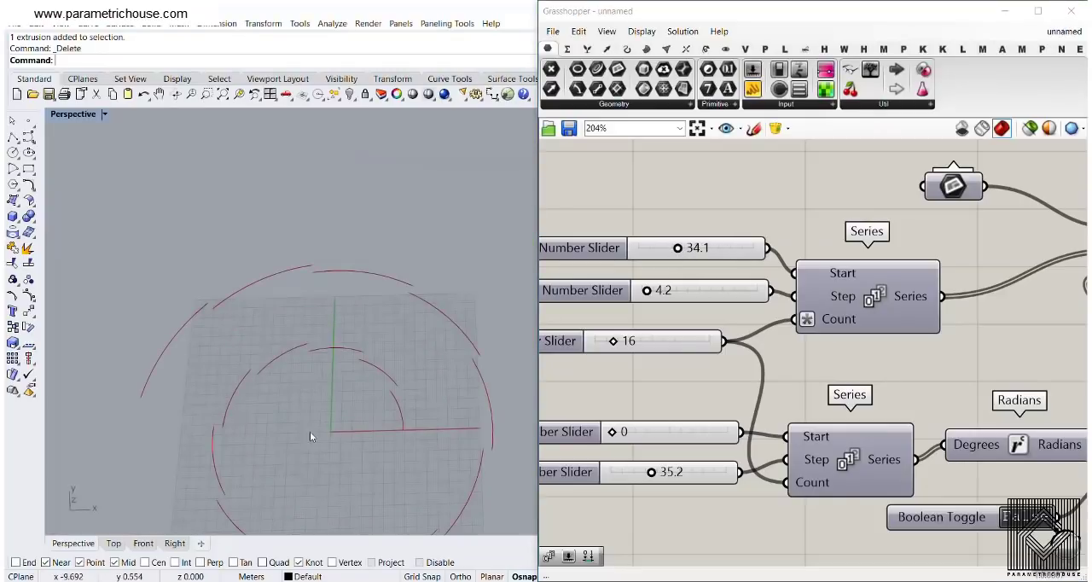
pyautogui.moveTo(677, 248); pyautogui.dragTo(665, 248)
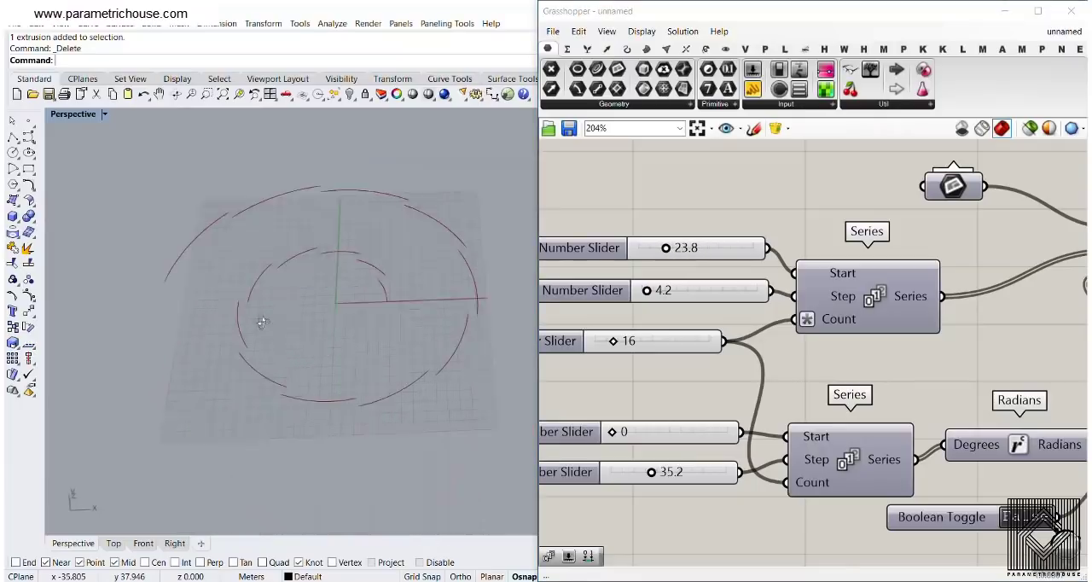
pyautogui.scroll(-4, 261, 341)
# Add an Extrude component beyond Arc and connect the Arc output to its Base input
pyautogui.moveTo(777, 326); pyautogui.dragTo(692, 297, button='right')
pyautogui.scroll(-4, 693, 297)
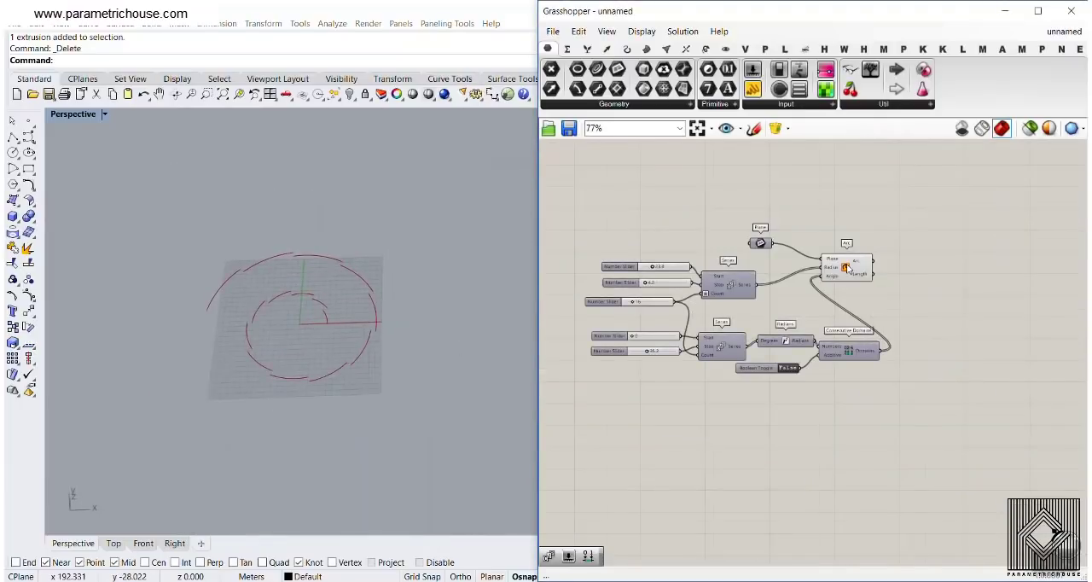
pyautogui.scroll(2, 847, 265)
pyautogui.moveTo(848, 265); pyautogui.dragTo(891, 262)
pyautogui.click(942, 309)
pyautogui.moveTo(941, 309); pyautogui.dragTo(711, 356, button='right')
pyautogui.scroll(3, 770, 329)
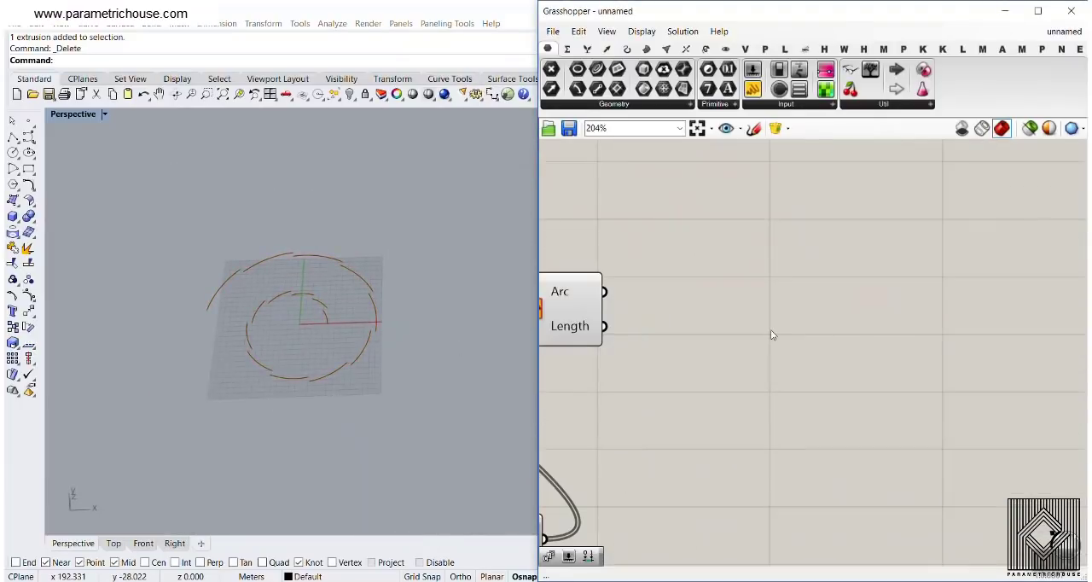
pyautogui.doubleClick(770, 329)
pyautogui.write('ex')
pyautogui.click(743, 297)
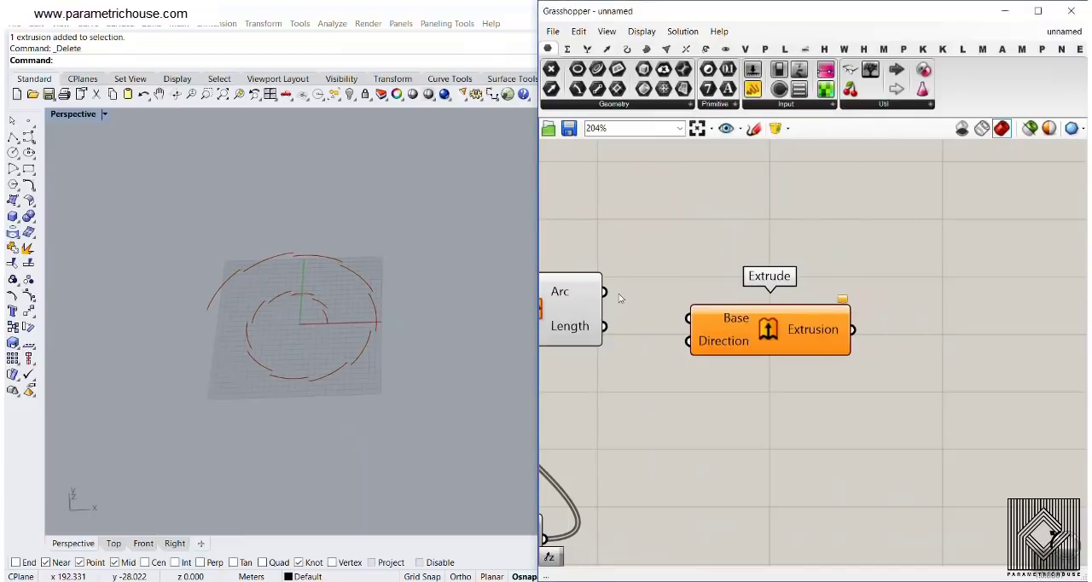
pyautogui.moveTo(605, 292); pyautogui.dragTo(689, 319)
pyautogui.moveTo(761, 334); pyautogui.dragTo(946, 337)
# Add a Unit Z component and connect its Unit vector output to Extrude's Direction input
pyautogui.doubleClick(748, 376)
pyautogui.write('z')
pyautogui.click(719, 364)
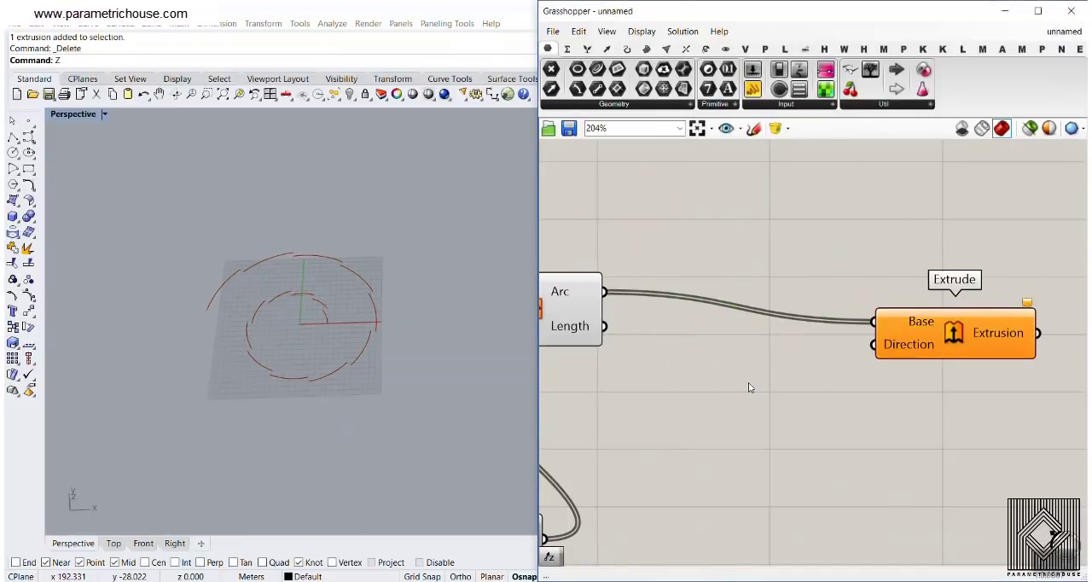
pyautogui.doubleClick(748, 384)
pyautogui.write('z')
pyautogui.click(732, 365)
pyautogui.moveTo(826, 382); pyautogui.dragTo(873, 345)
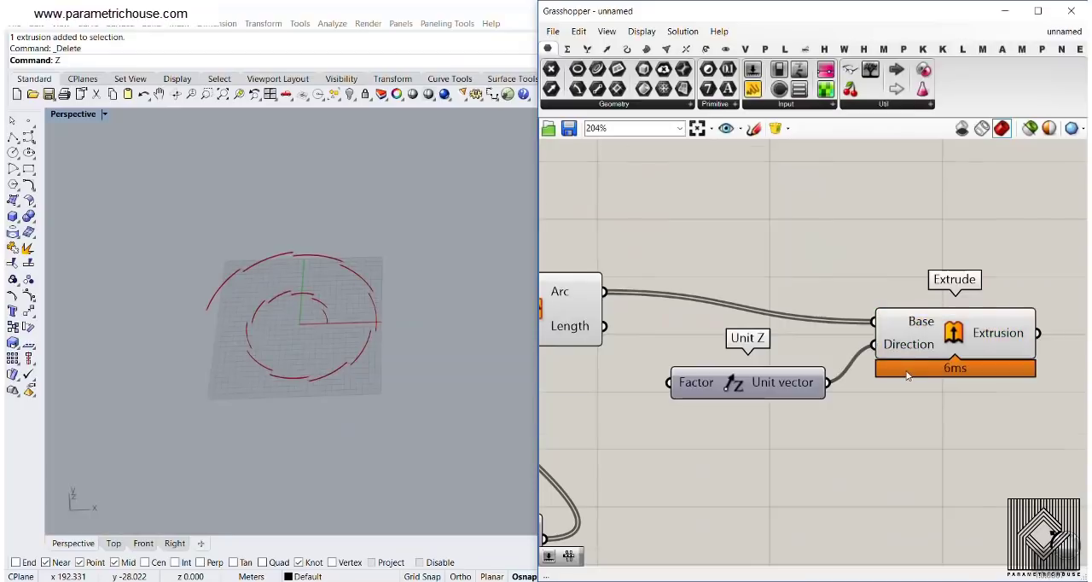
# Move Unit Z and Extrude together farther from Arc to make room for the factor inputs
pyautogui.moveTo(910, 375); pyautogui.dragTo(763, 354, button='right')
pyautogui.scroll(-3, 764, 355)
pyautogui.moveTo(790, 383); pyautogui.dragTo(689, 322)
pyautogui.moveTo(809, 328); pyautogui.dragTo(980, 334)
pyautogui.click(692, 407)
# Try a uniform extrusion height with a 12.5 number slider on Unit Z's Factor, raise it to 43.1, and delete the slider
pyautogui.scroll(2, 690, 406)
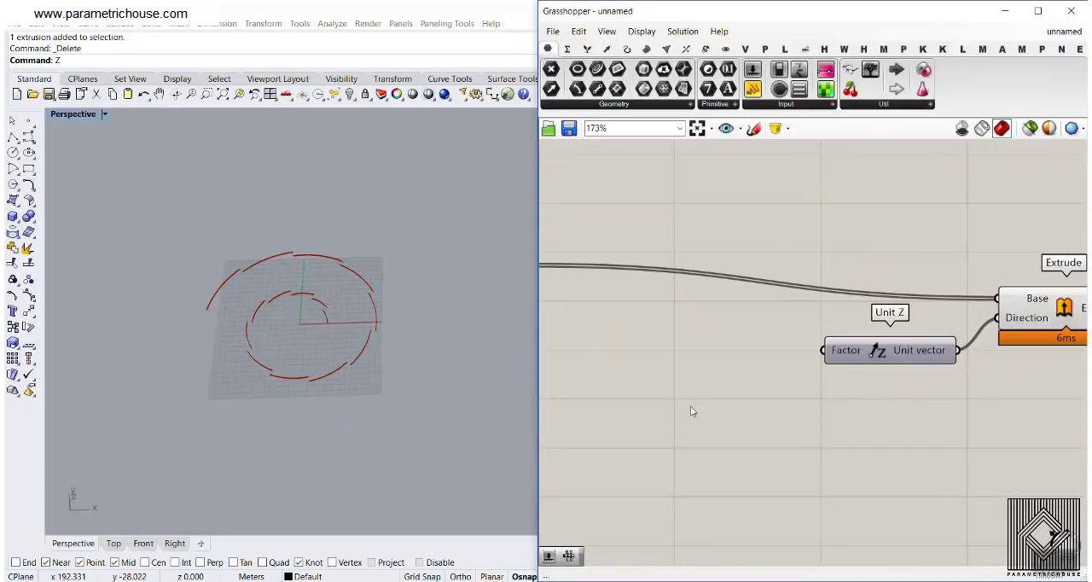
pyautogui.doubleClick(691, 405)
pyautogui.write('12.5')
pyautogui.press('Return')
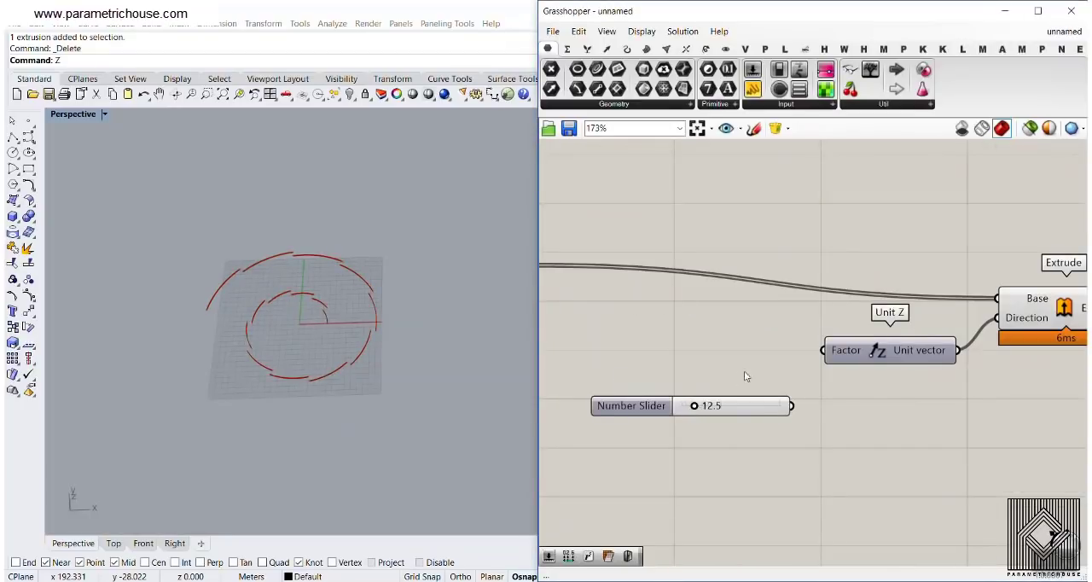
pyautogui.moveTo(792, 406); pyautogui.dragTo(824, 350)
pyautogui.moveTo(705, 419); pyautogui.dragTo(723, 407)
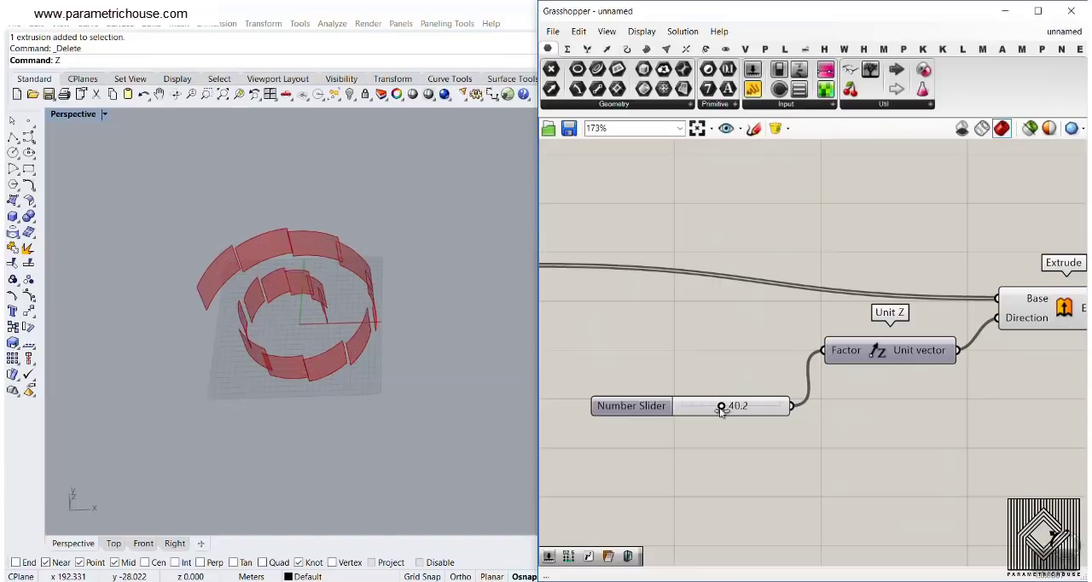
pyautogui.moveTo(528, 413); pyautogui.dragTo(412, 346, button='right')
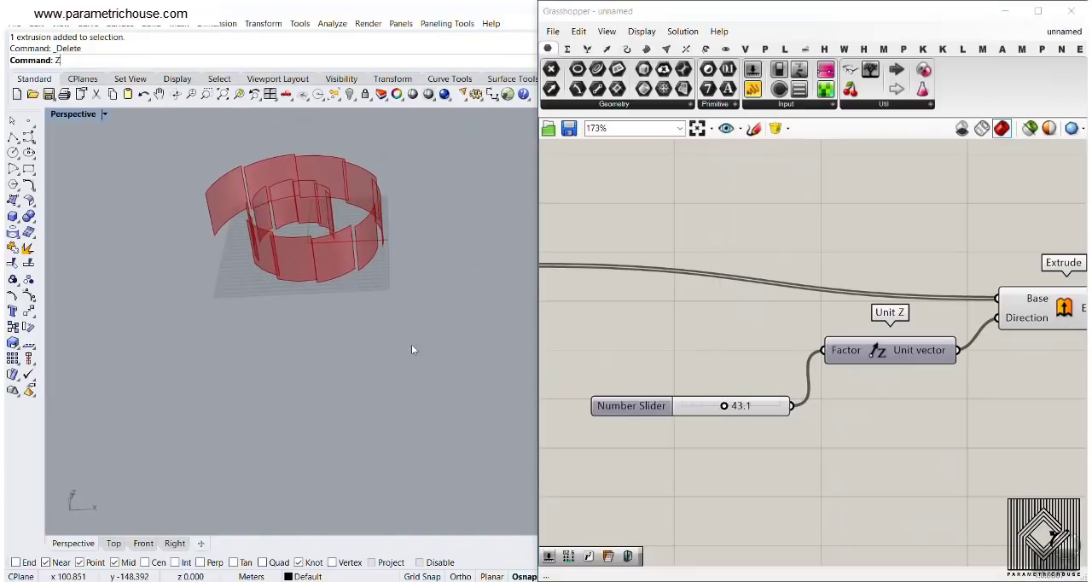
pyautogui.click(654, 405)
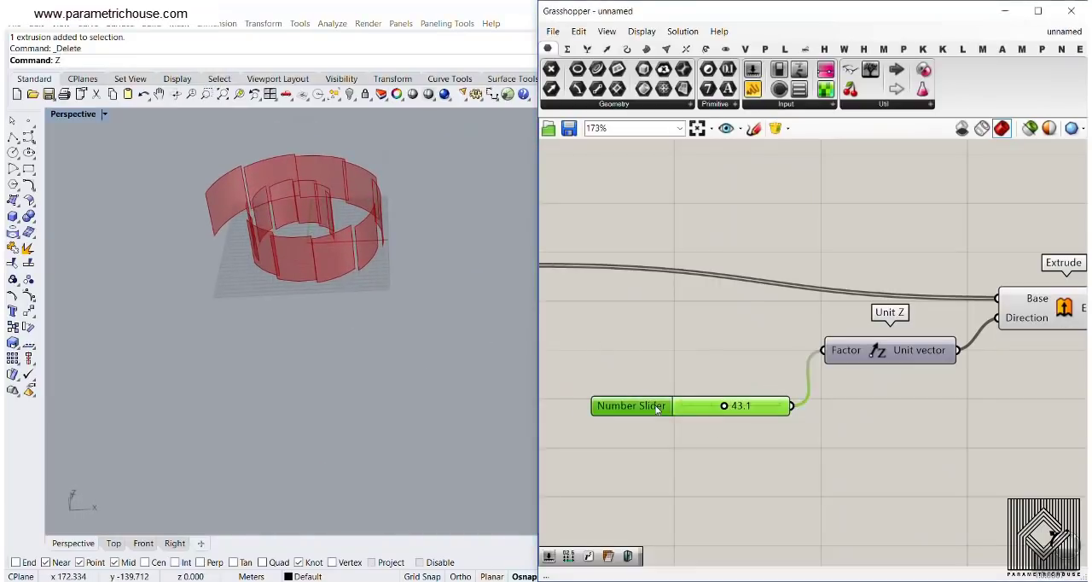
pyautogui.press('Delete')
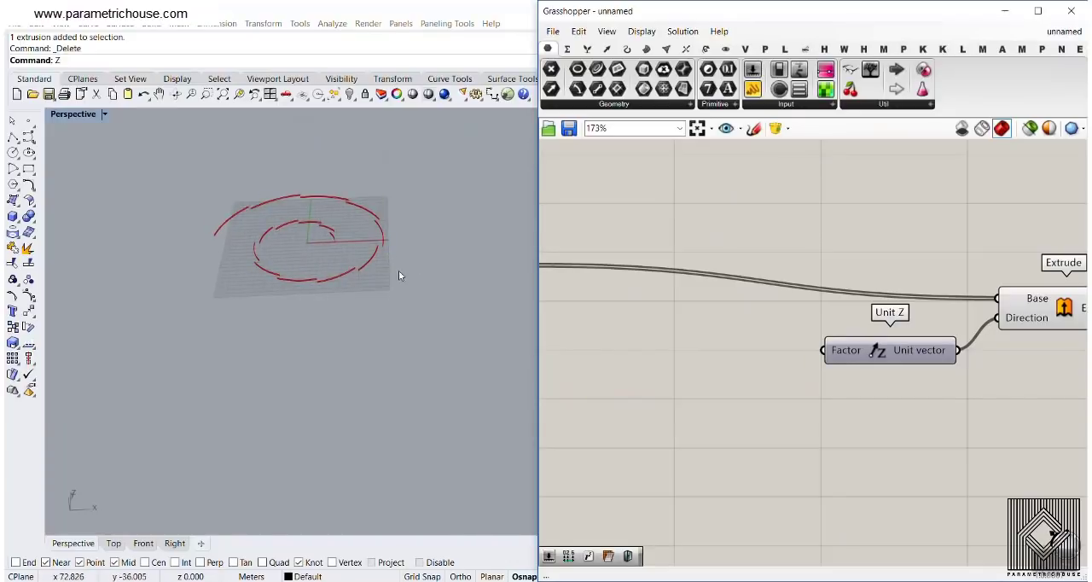
# Shift the selected Unit Z and Extrude components even farther along the canvas, away from Arc
pyautogui.moveTo(847, 390); pyautogui.dragTo(720, 340, button='right')
pyautogui.scroll(-2, 720, 338)
pyautogui.moveTo(874, 354); pyautogui.dragTo(764, 272)
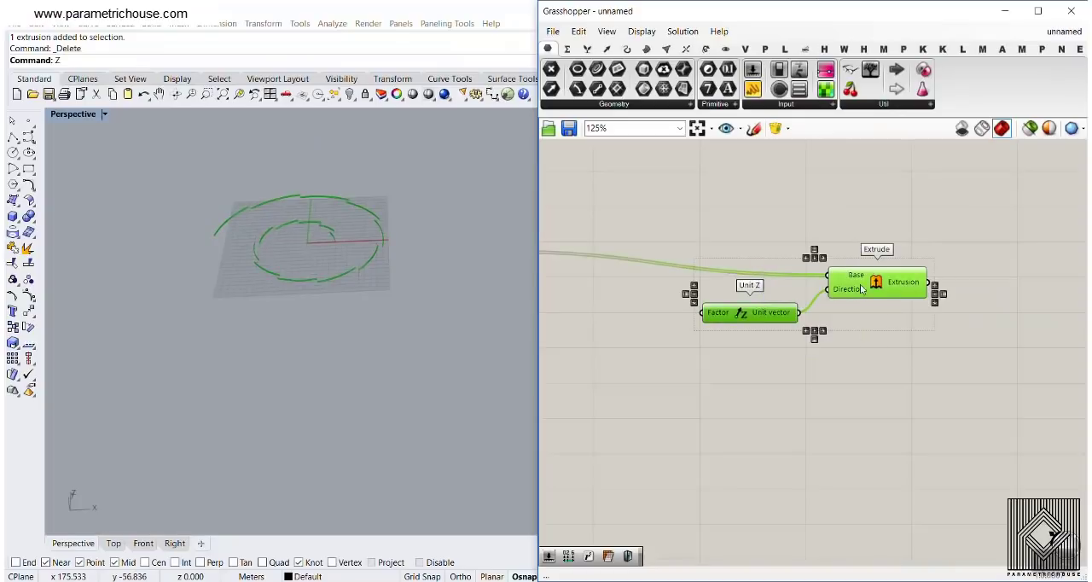
pyautogui.moveTo(860, 285); pyautogui.dragTo(939, 283)
pyautogui.click(850, 389)
# Add a Range component in the empty space between Arc and Unit Z, placed below the arc wire
pyautogui.scroll(-4, 691, 360)
pyautogui.moveTo(599, 362); pyautogui.dragTo(855, 352, button='right')
pyautogui.scroll(3, 706, 317)
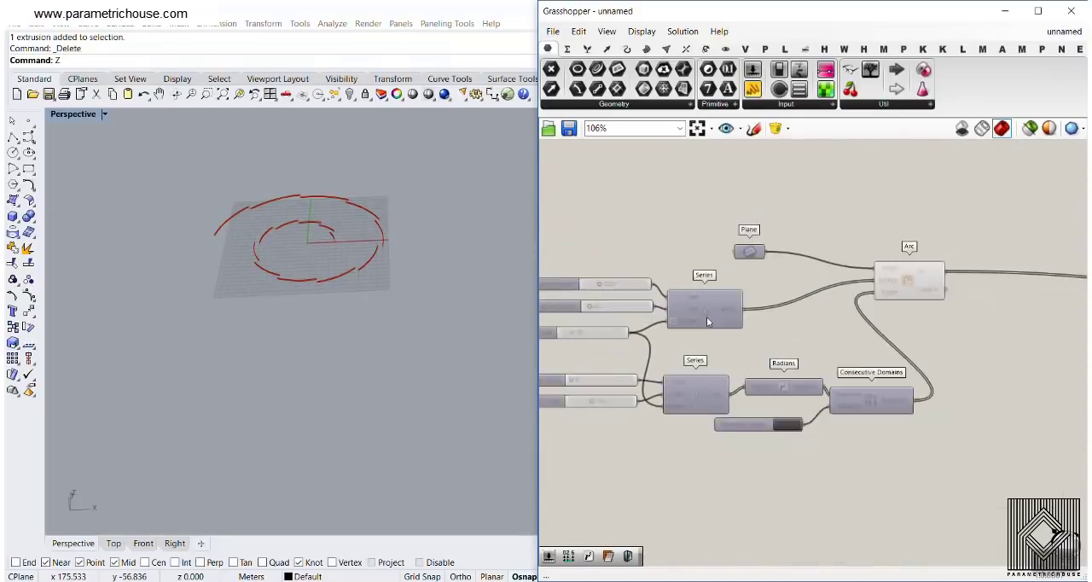
pyautogui.scroll(1, 706, 319)
pyautogui.moveTo(837, 310); pyautogui.dragTo(566, 285, button='right')
pyautogui.moveTo(1043, 295); pyautogui.dragTo(892, 307, button='right')
pyautogui.scroll(2, 817, 372)
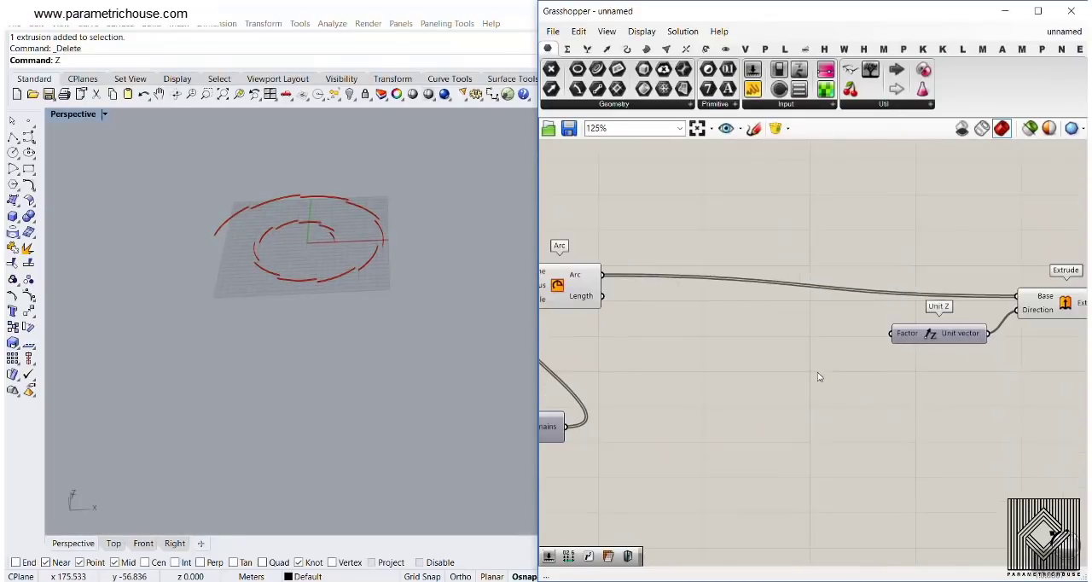
pyautogui.doubleClick(783, 386)
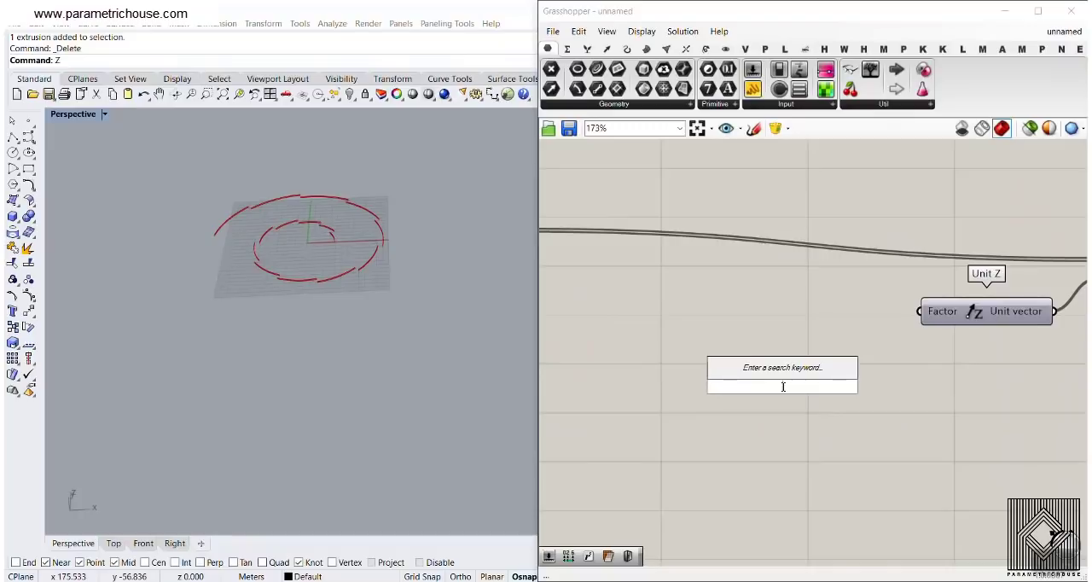
pyautogui.write('range')
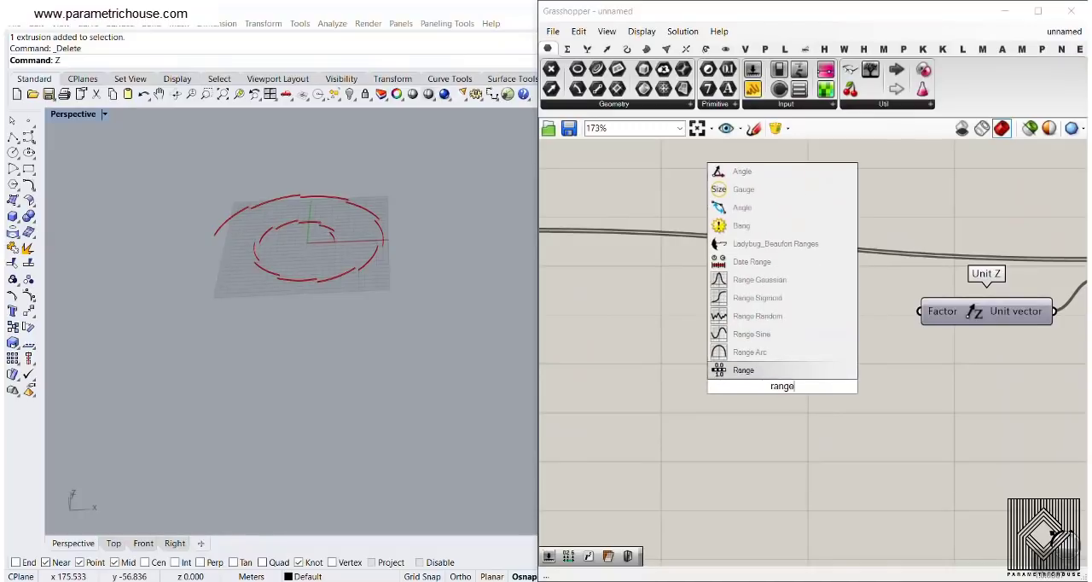
pyautogui.press('Return')
pyautogui.moveTo(791, 403); pyautogui.dragTo(798, 428)
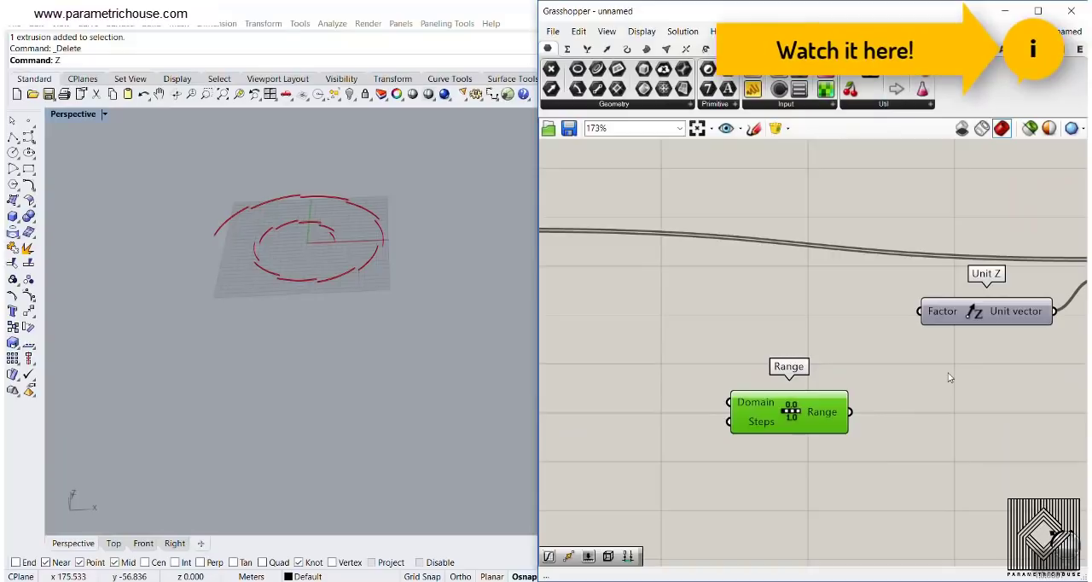
pyautogui.moveTo(735, 406)
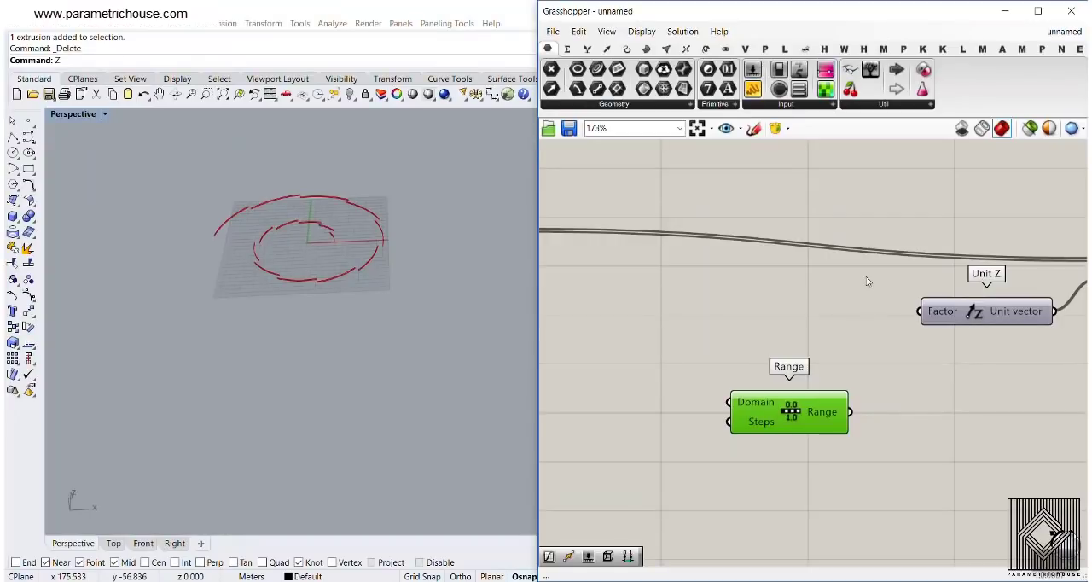
pyautogui.moveTo(808, 416); pyautogui.dragTo(721, 444)
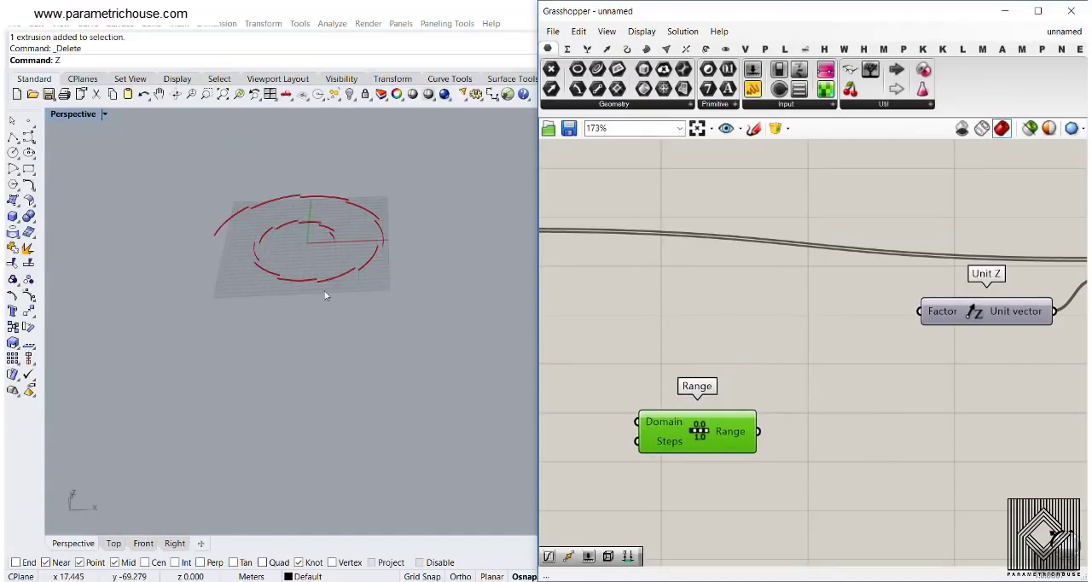
# Move Unit Z and Extrude together down and away from Range to open up more canvas space
pyautogui.moveTo(684, 323); pyautogui.dragTo(852, 313, button='right')
pyautogui.scroll(-5, 852, 313)
pyautogui.moveTo(656, 308); pyautogui.dragTo(841, 375, button='right')
pyautogui.scroll(5, 777, 390)
pyautogui.scroll(-3, 888, 357)
pyautogui.moveTo(934, 372); pyautogui.dragTo(799, 293, button='right')
pyautogui.moveTo(1057, 369); pyautogui.dragTo(693, 261, button='right')
pyautogui.scroll(3, 685, 251)
pyautogui.moveTo(772, 253); pyautogui.dragTo(702, 297, button='right')
pyautogui.scroll(-5, 699, 298)
pyautogui.moveTo(877, 291); pyautogui.dragTo(788, 194)
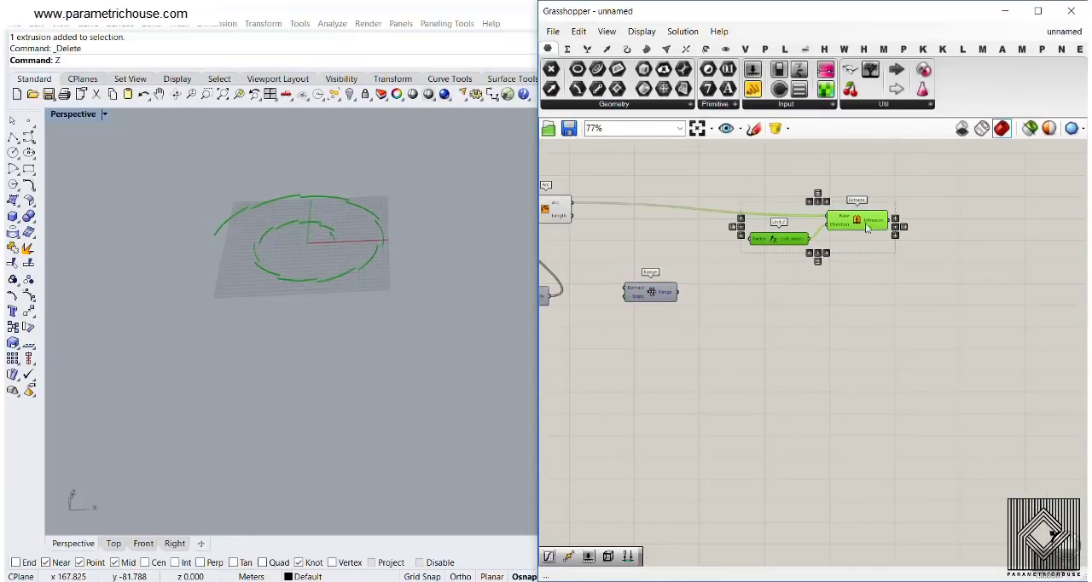
pyautogui.moveTo(865, 223); pyautogui.dragTo(975, 321)
pyautogui.click(803, 389)
# Reposition the Range component lower on the canvas, between Consecutive Domains and Unit Z
pyautogui.scroll(3, 713, 326)
pyautogui.moveTo(636, 272); pyautogui.dragTo(729, 406)
pyautogui.moveTo(730, 411); pyautogui.dragTo(854, 362, button='right')
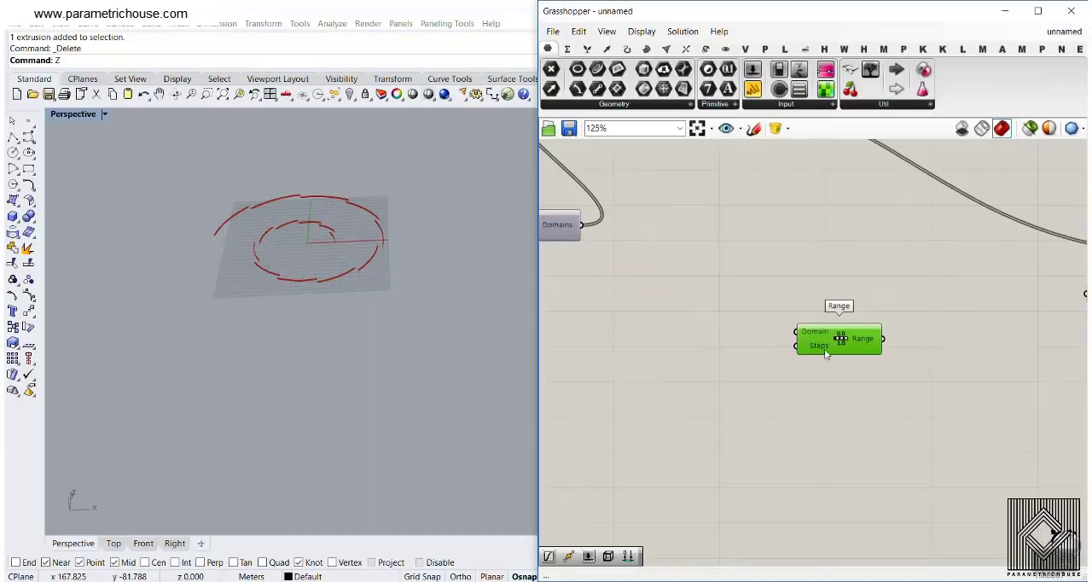
pyautogui.scroll(3, 798, 322)
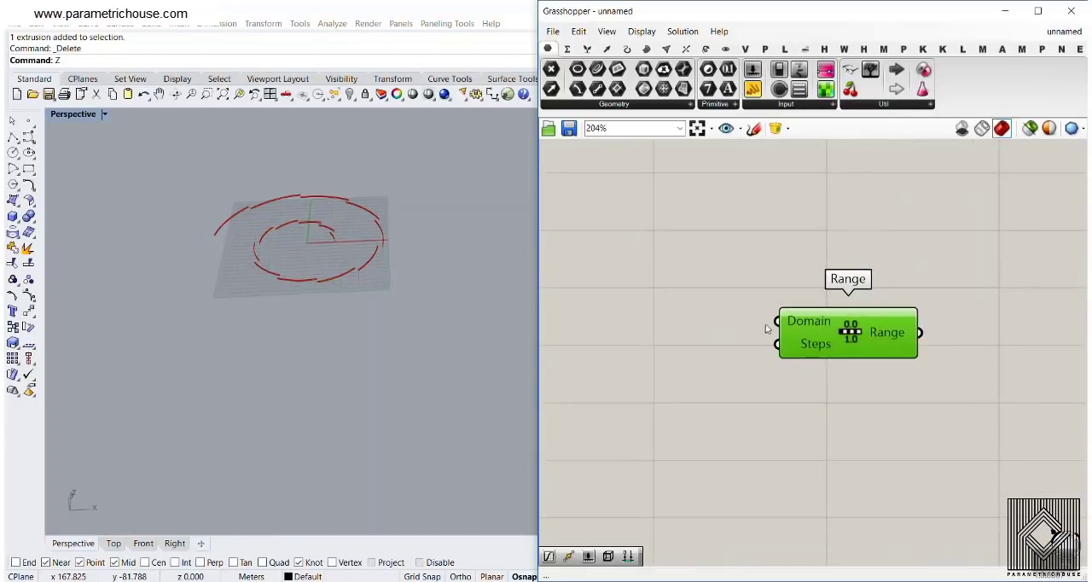
pyautogui.moveTo(806, 353); pyautogui.dragTo(904, 347, button='right')
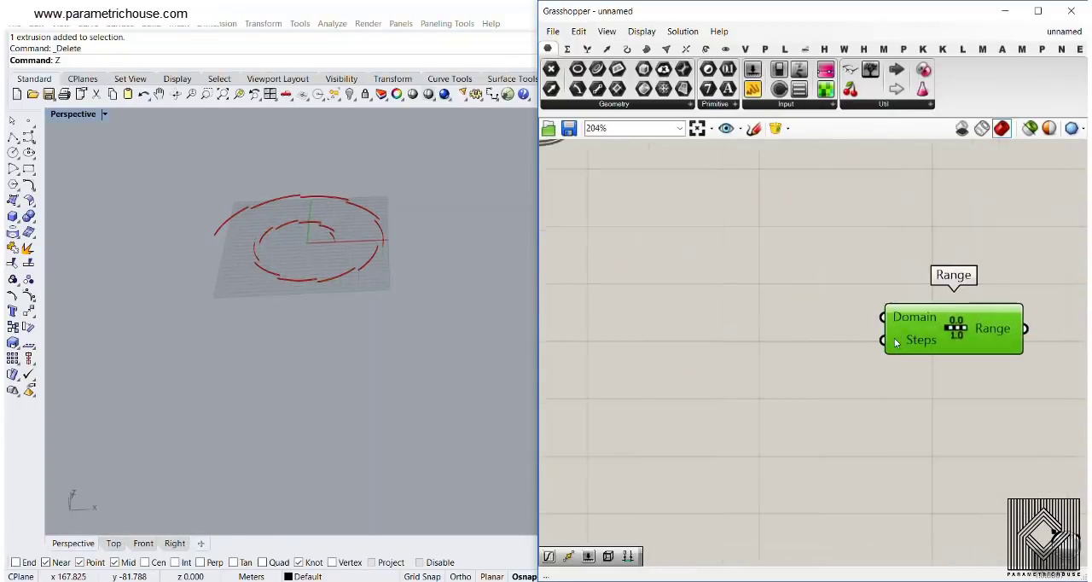
# Connect the count slider shared by both Series to Range's Steps input and check the values in the Arc output
pyautogui.scroll(-7, 896, 343)
pyautogui.moveTo(709, 319); pyautogui.dragTo(836, 372, button='right')
pyautogui.scroll(5, 749, 339)
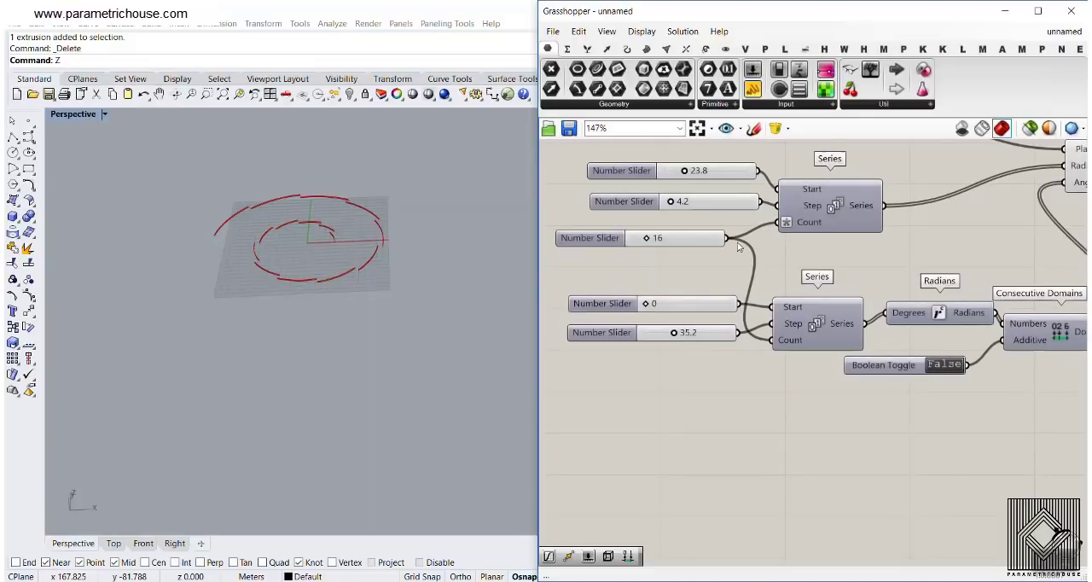
pyautogui.moveTo(726, 238); pyautogui.dragTo(990, 375)
pyautogui.scroll(-5, 676, 274)
pyautogui.scroll(5, 990, 375)
pyautogui.moveTo(991, 375); pyautogui.dragTo(980, 358)
pyautogui.moveTo(897, 283); pyautogui.dragTo(897, 433, button='right')
pyautogui.moveTo(744, 179)
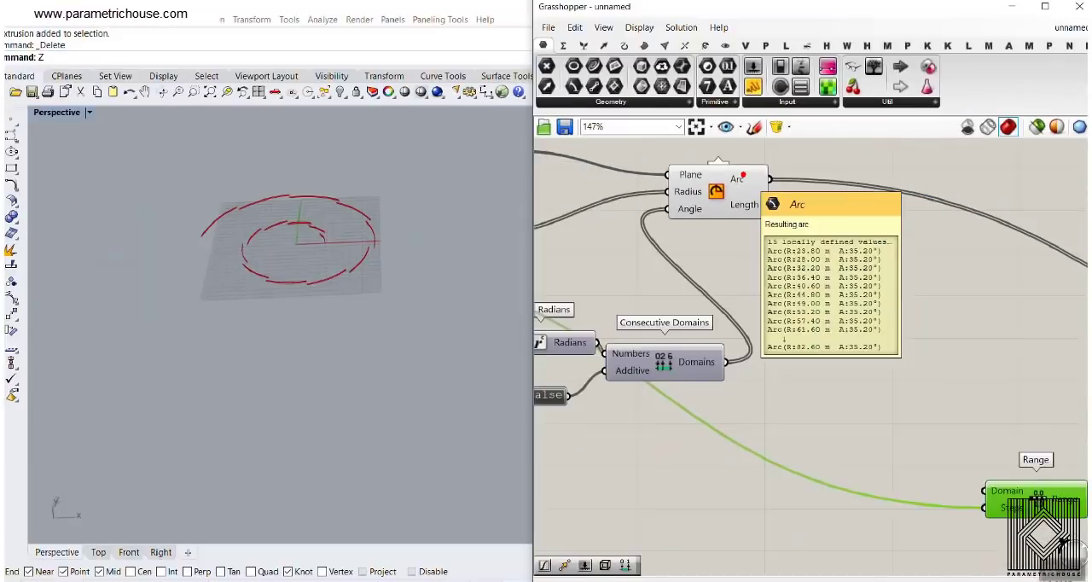
# Check the list of values in the Range component's output
pyautogui.scroll(-1, 743, 177)
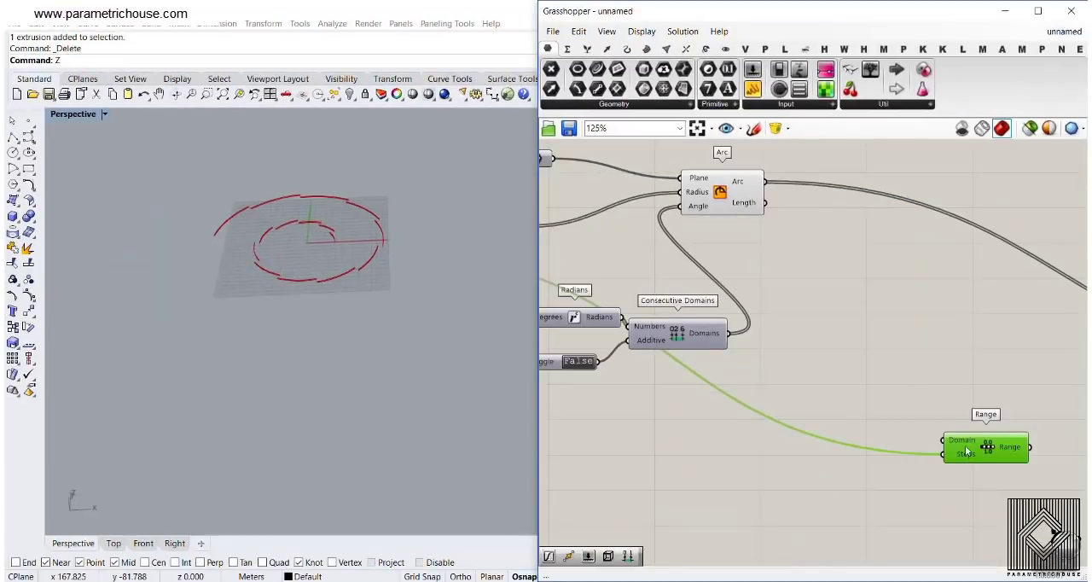
pyautogui.moveTo(999, 462); pyautogui.dragTo(802, 334, button='right')
pyautogui.scroll(2, 802, 333)
pyautogui.scroll(2, 736, 248)
pyautogui.moveTo(738, 220)
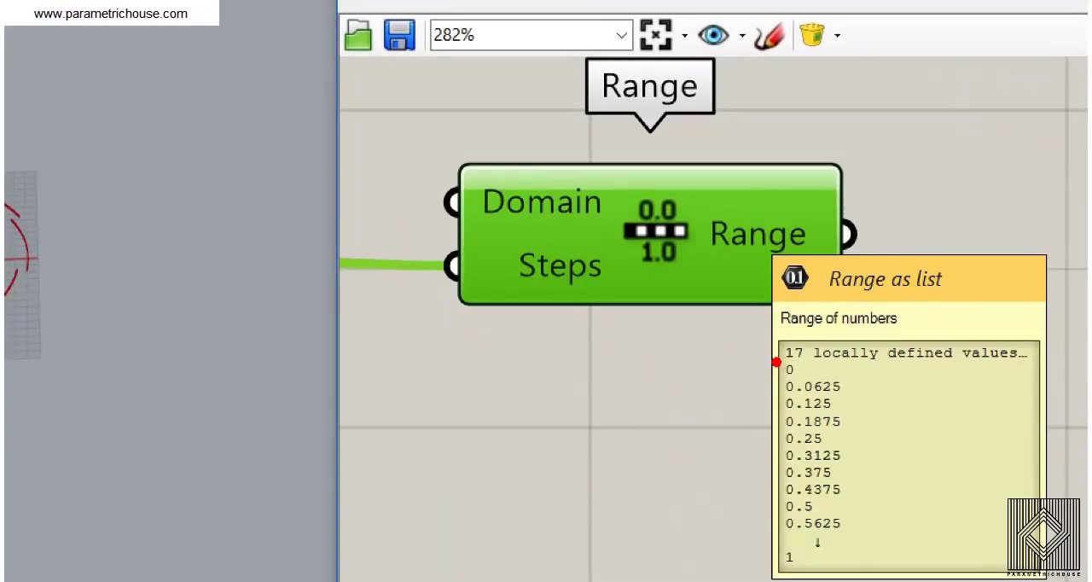
pyautogui.moveTo(777, 362); pyautogui.dragTo(840, 366)
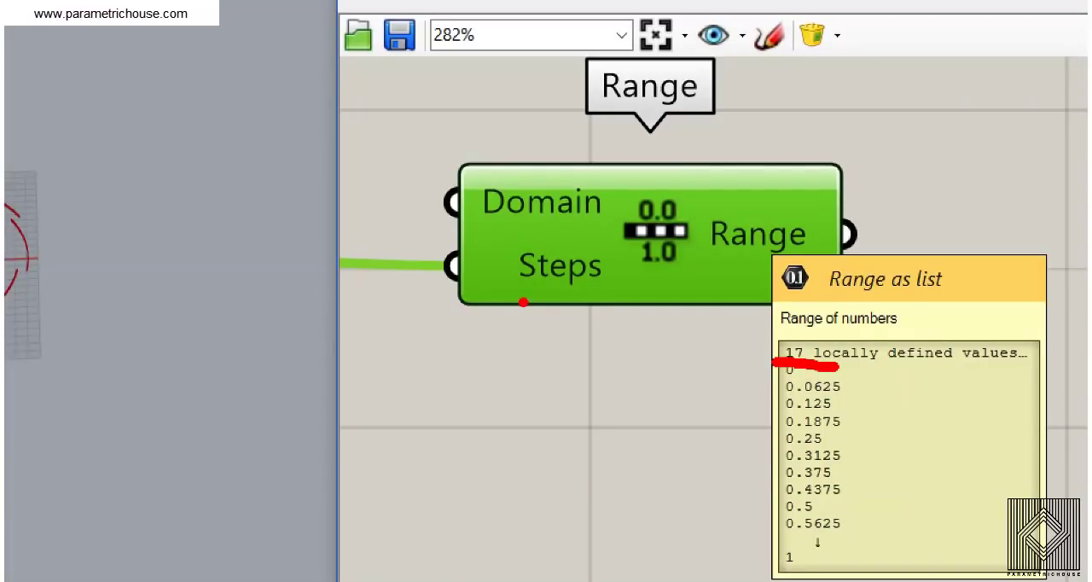
# Set the expression x-2 on Range's Steps input and check the resulting values in the Range output
pyautogui.write('x-2')
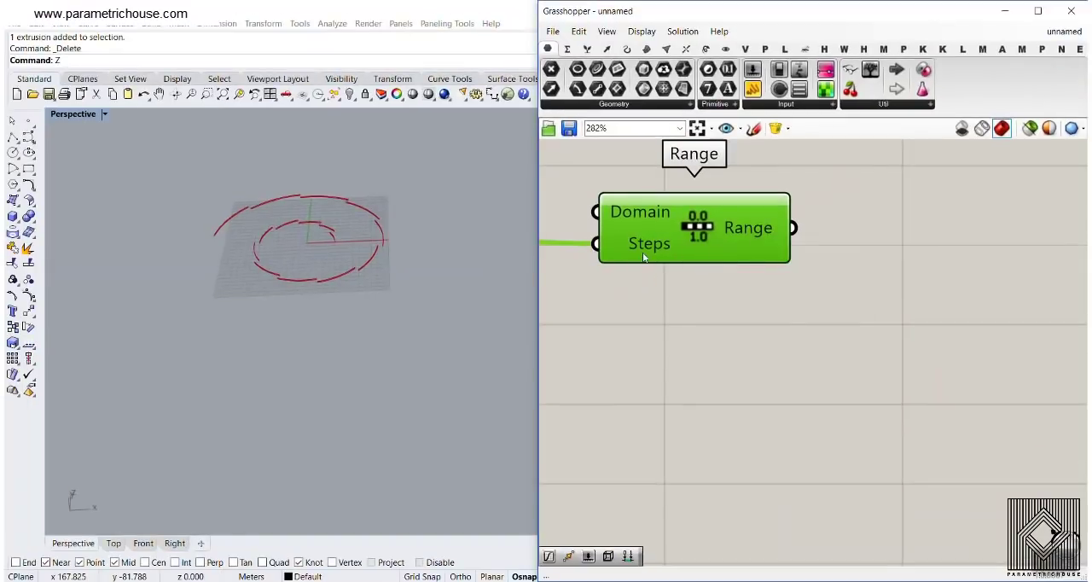
pyautogui.rightClick(546, 276)
pyautogui.moveTo(668, 388)
pyautogui.write('x')
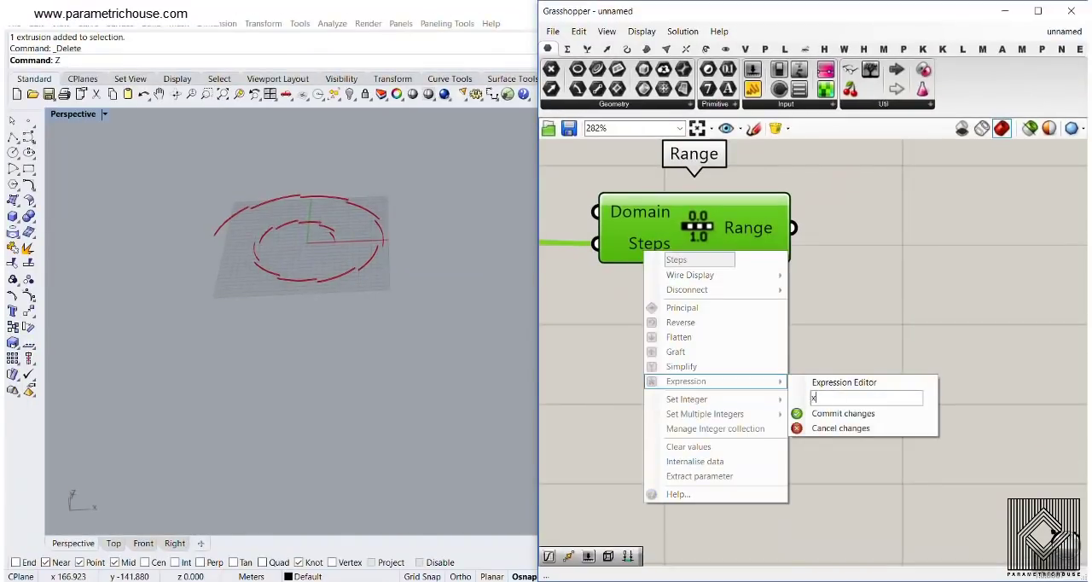
pyautogui.write('-2')
pyautogui.click(843, 413)
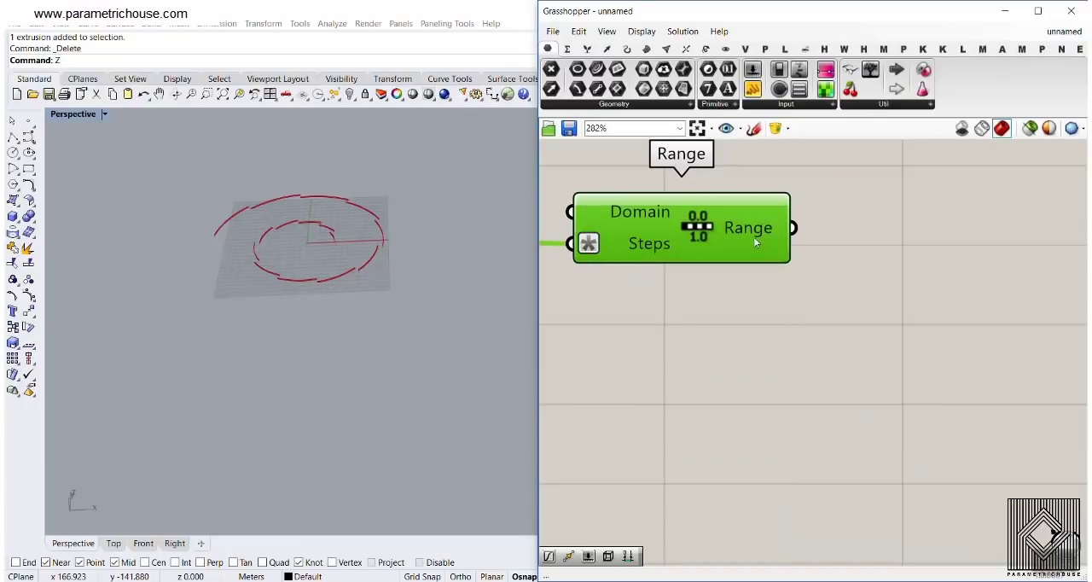
pyautogui.moveTo(754, 234)
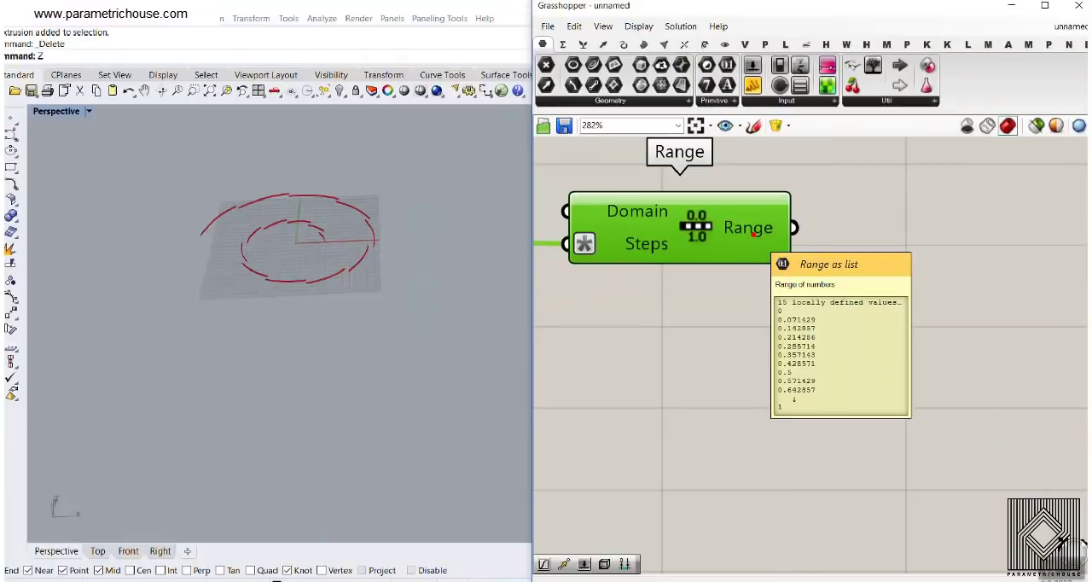
pyautogui.scroll(-3, 758, 337)
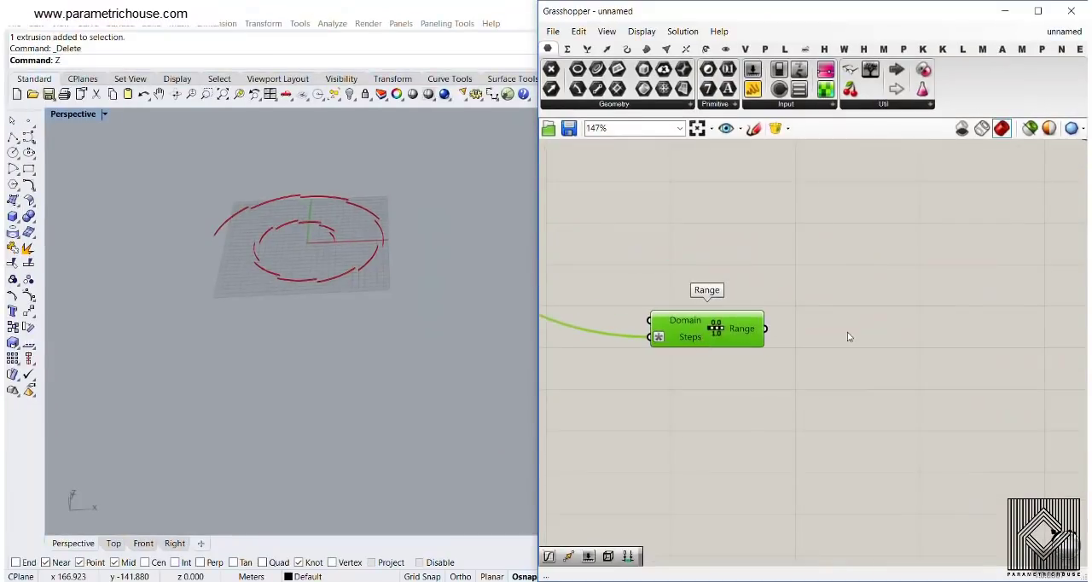
pyautogui.doubleClick(848, 331)
pyautogui.write('gra')
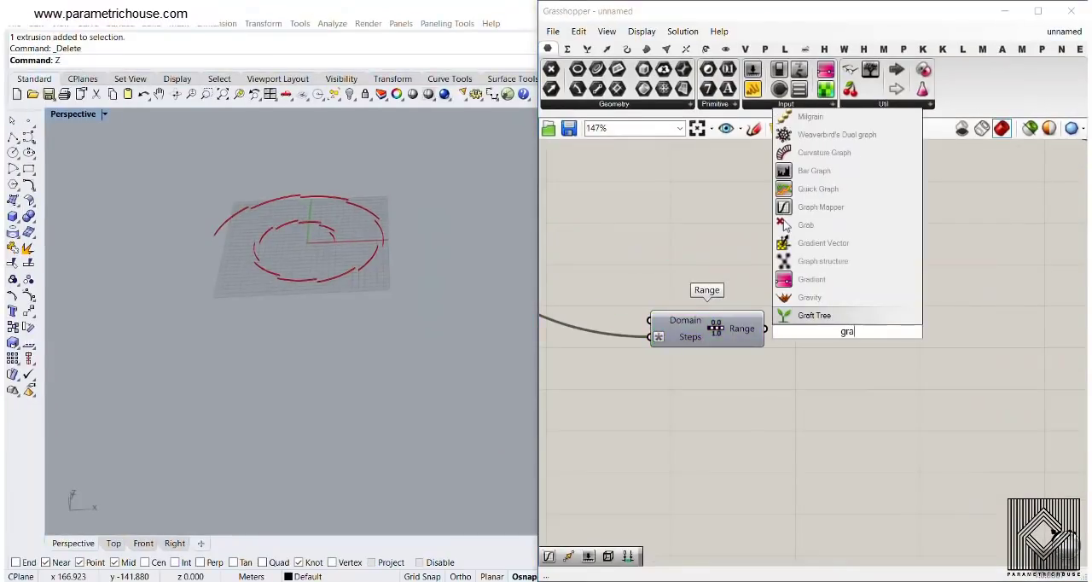
pyautogui.click(716, 400)
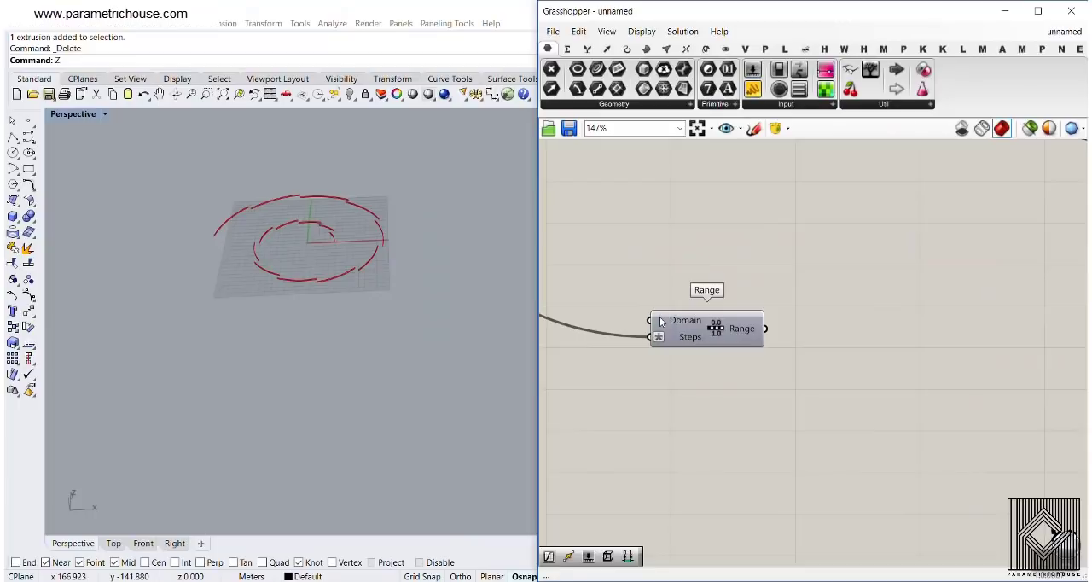
# Connect Range's output to Unit Z's Factor input
pyautogui.moveTo(661, 322); pyautogui.dragTo(548, 402, button='right')
pyautogui.moveTo(651, 410); pyautogui.dragTo(983, 292)
pyautogui.moveTo(367, 354); pyautogui.dragTo(351, 278, button='right')
pyautogui.scroll(9, 314, 179)
pyautogui.keyDown('shift'); pyautogui.moveTo(316, 149); pyautogui.dragTo(368, 215, button='right'); pyautogui.keyUp('shift')
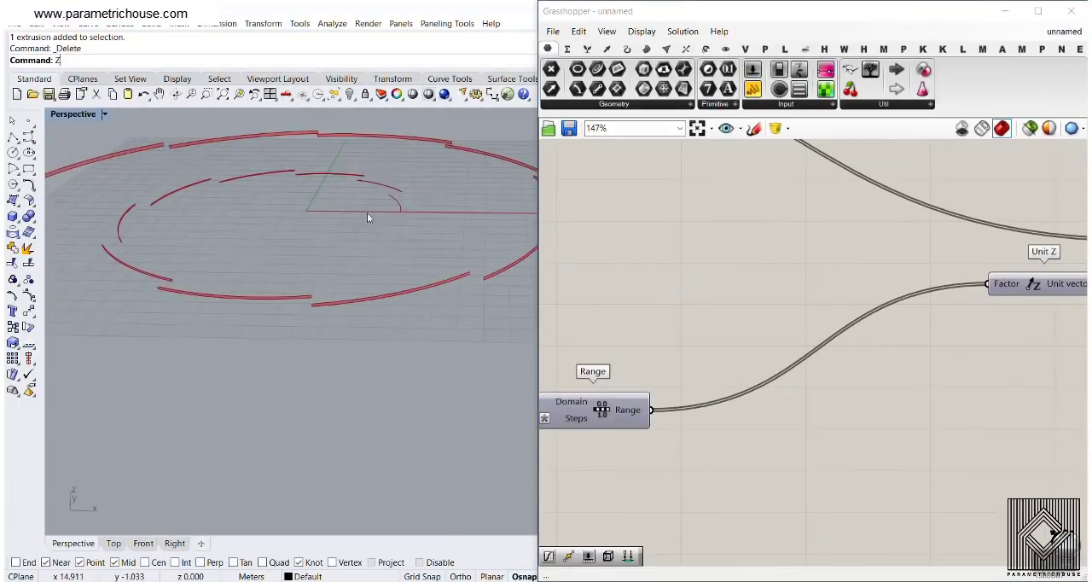
# Examine the heights of the extruded arc strips along the spiral in the Rhino perspective view
pyautogui.scroll(4, 390, 213)
pyautogui.scroll(-8, 144, 181)
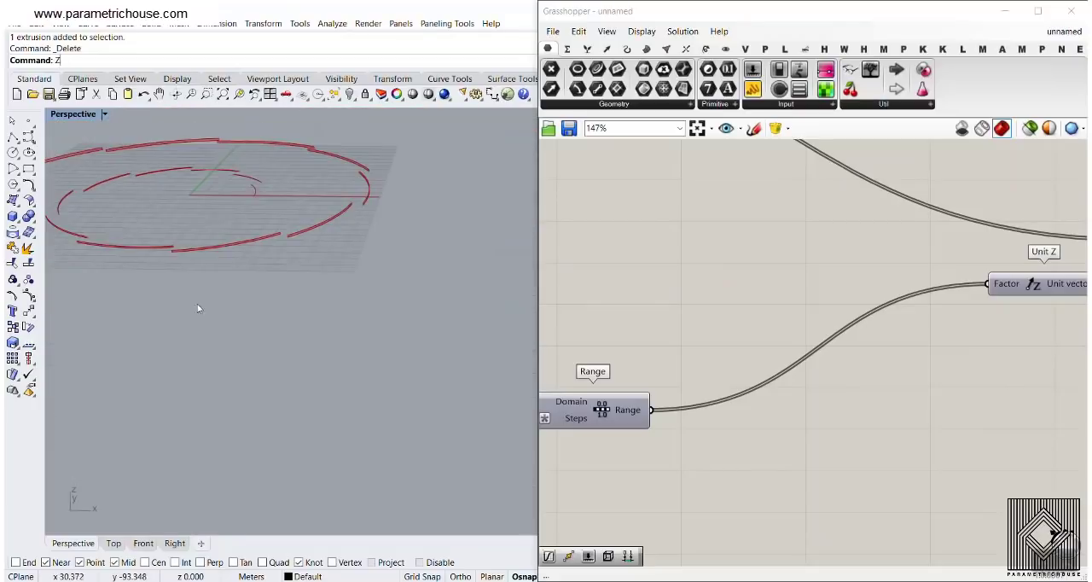
pyautogui.keyDown('shift'); pyautogui.moveTo(56, 150); pyautogui.dragTo(298, 196, button='right'); pyautogui.keyUp('shift')
pyautogui.scroll(7, 282, 215)
pyautogui.scroll(-9, 313, 220)
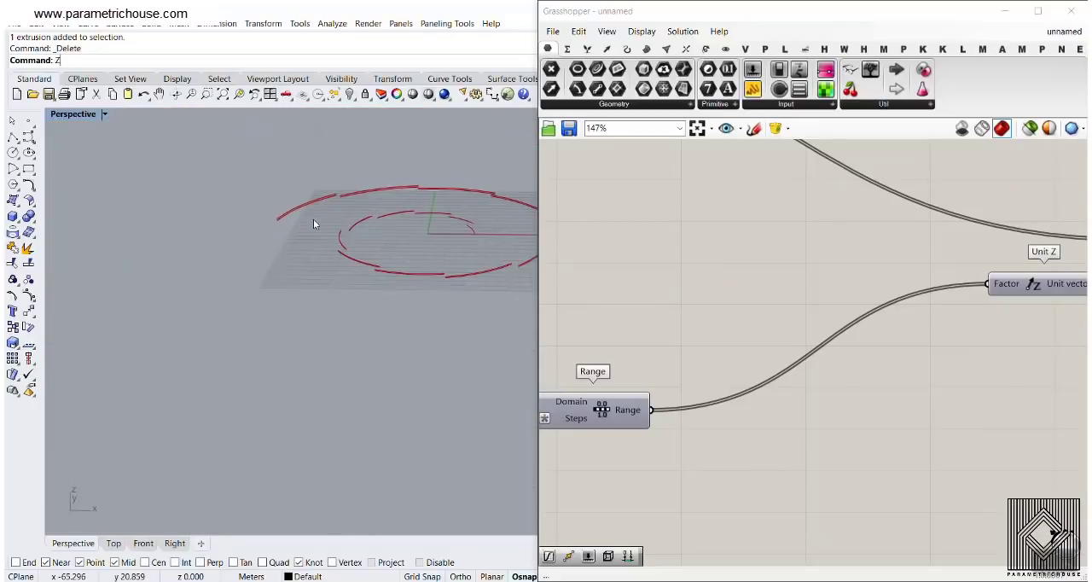
pyautogui.keyDown('shift'); pyautogui.moveTo(368, 229); pyautogui.dragTo(269, 262, button='right'); pyautogui.keyUp('shift')
pyautogui.scroll(7, 343, 291)
pyautogui.scroll(-7, 345, 291)
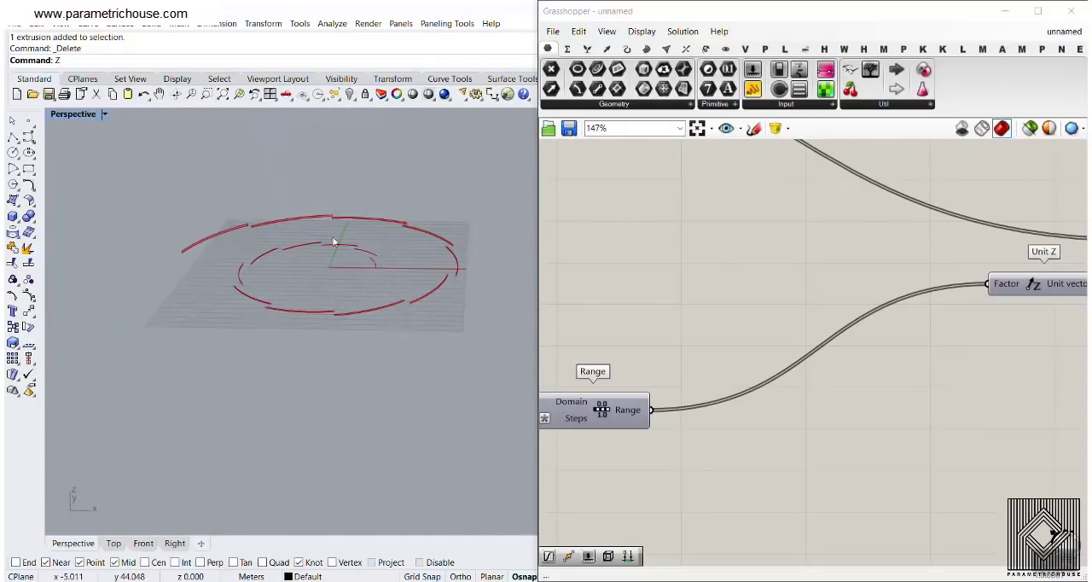
pyautogui.scroll(3, 281, 269)
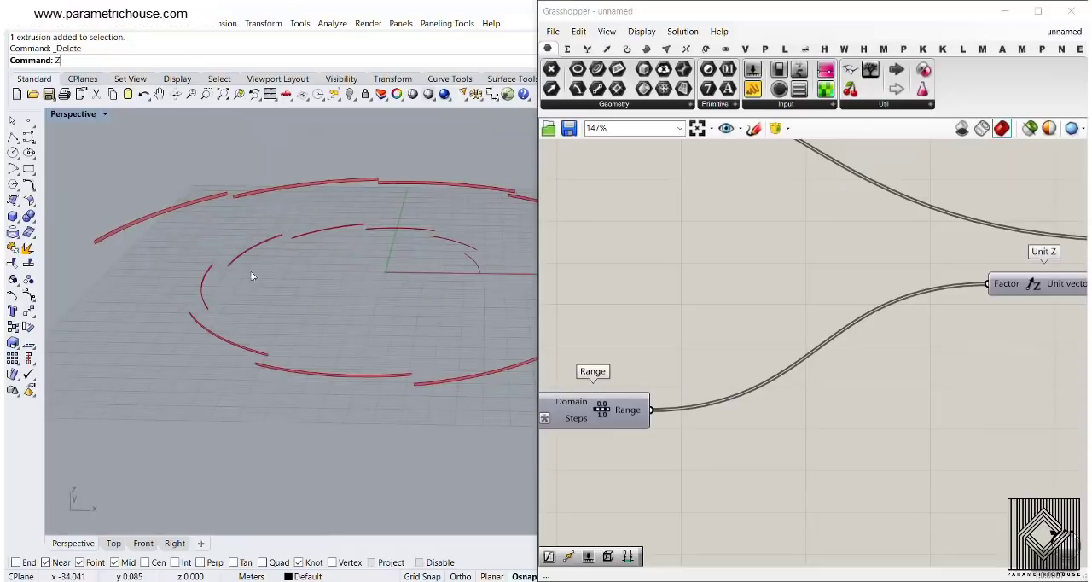
# Add a Multiplication component beside Range and connect Range's output to its A input
pyautogui.moveTo(699, 343); pyautogui.dragTo(717, 335, button='right')
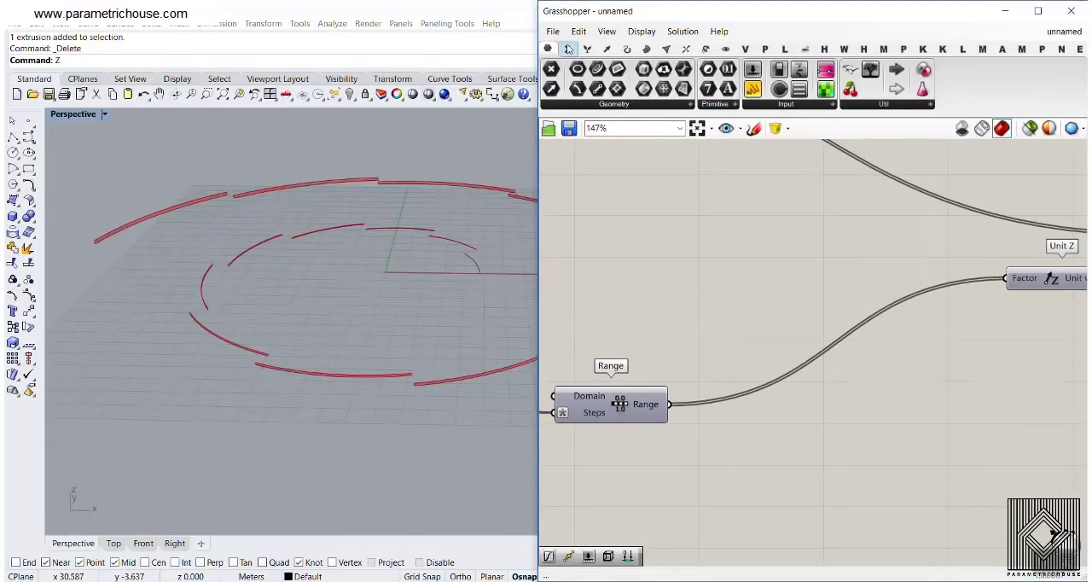
pyautogui.click(568, 49)
pyautogui.click(667, 69)
pyautogui.click(789, 419)
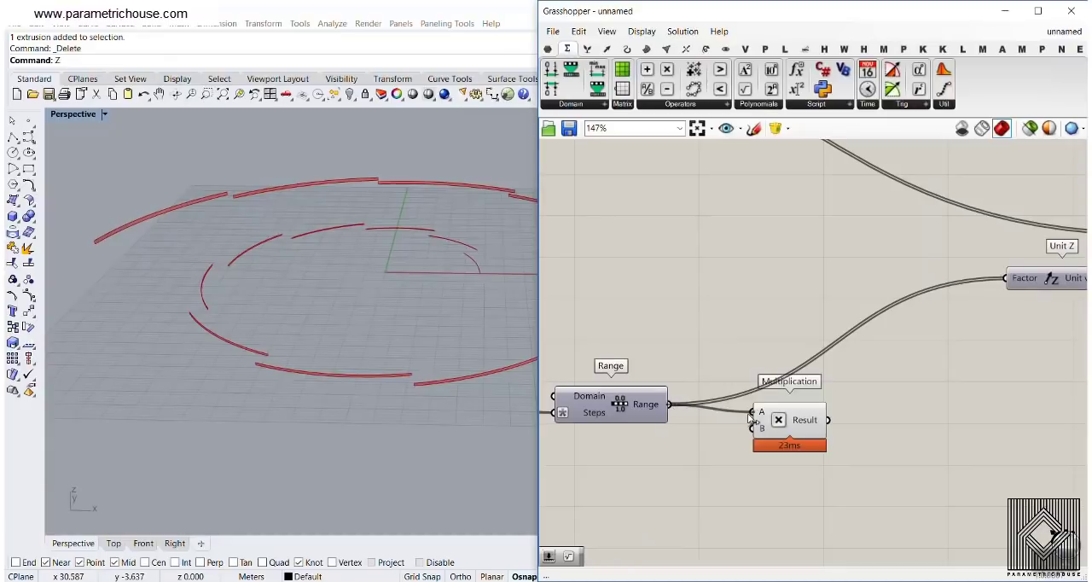
# Add a number slider with the value 12.5 below Range and connect it to Multiplication's B input
pyautogui.doubleClick(665, 461)
pyautogui.write('12')
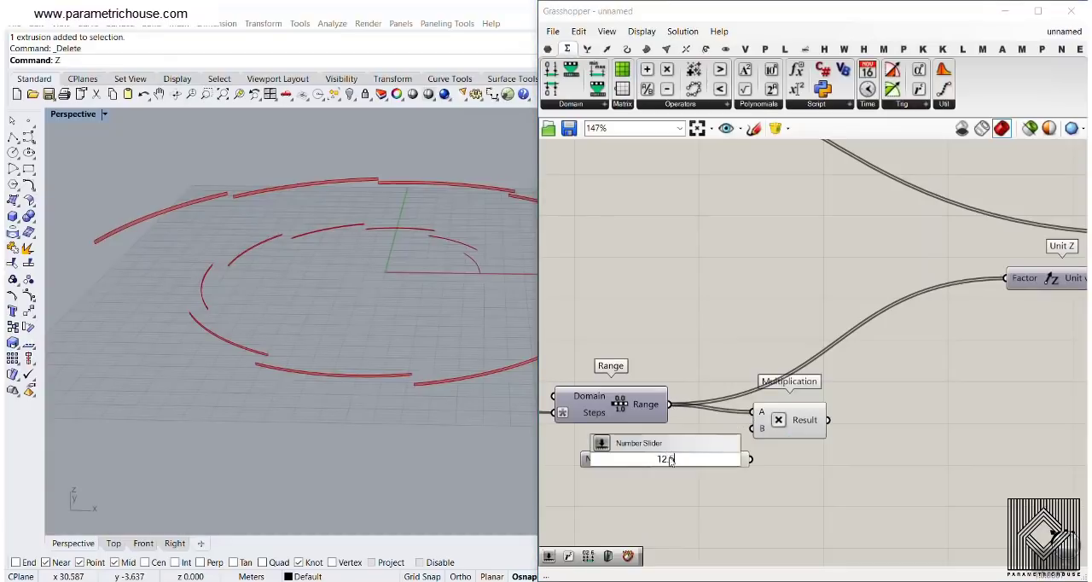
pyautogui.write('.5')
pyautogui.press('Return')
pyautogui.moveTo(750, 459); pyautogui.dragTo(759, 450)
# Connect the Multiplication result to Unit Z's Factor and raise the multiplier slider to 73.0
pyautogui.moveTo(827, 420); pyautogui.dragTo(1004, 278)
pyautogui.scroll(-5, 282, 356)
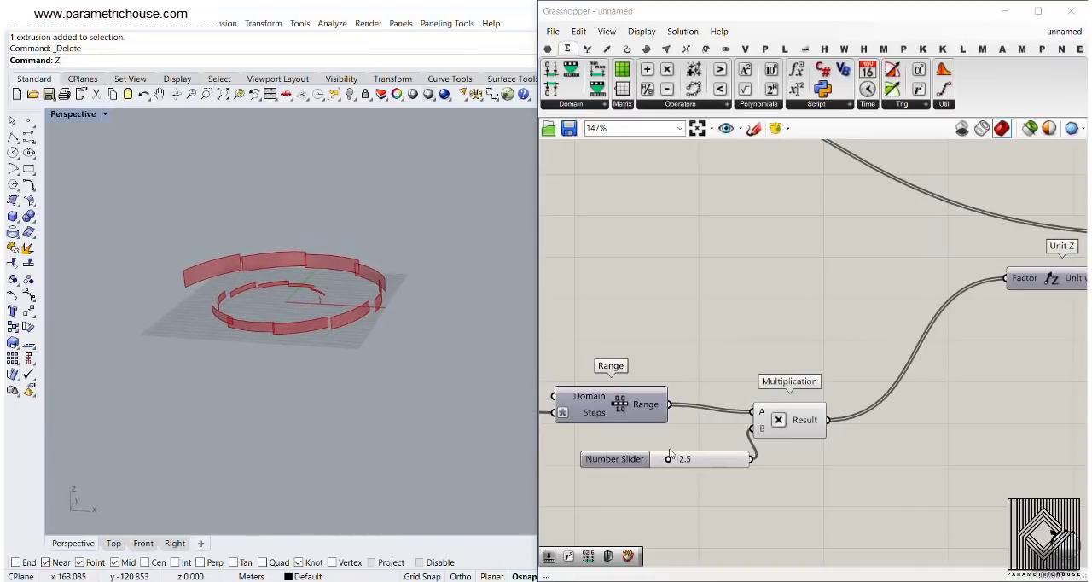
pyautogui.moveTo(669, 459); pyautogui.dragTo(718, 459)
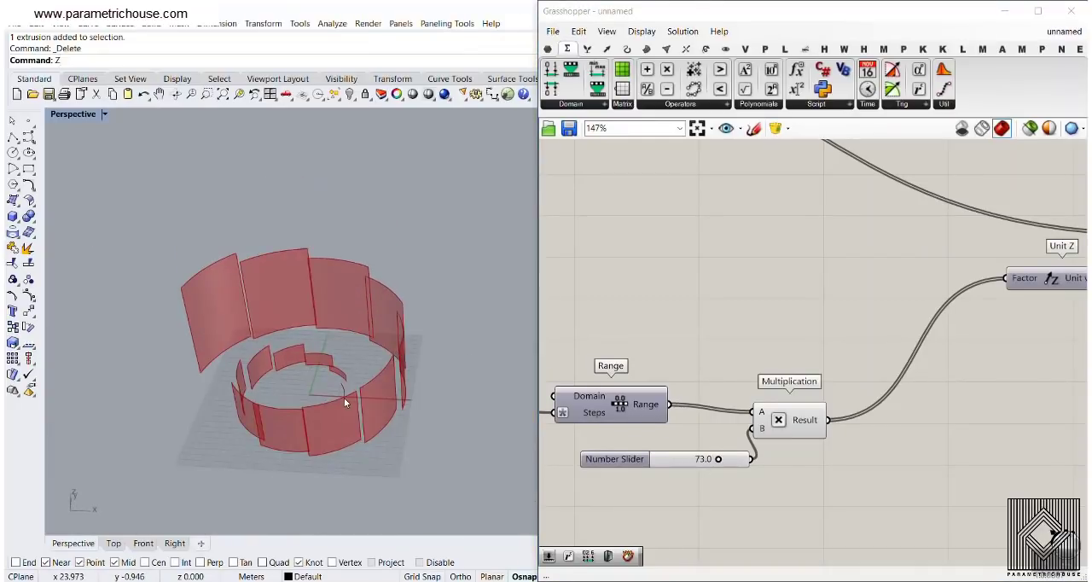
pyautogui.scroll(2, 344, 398)
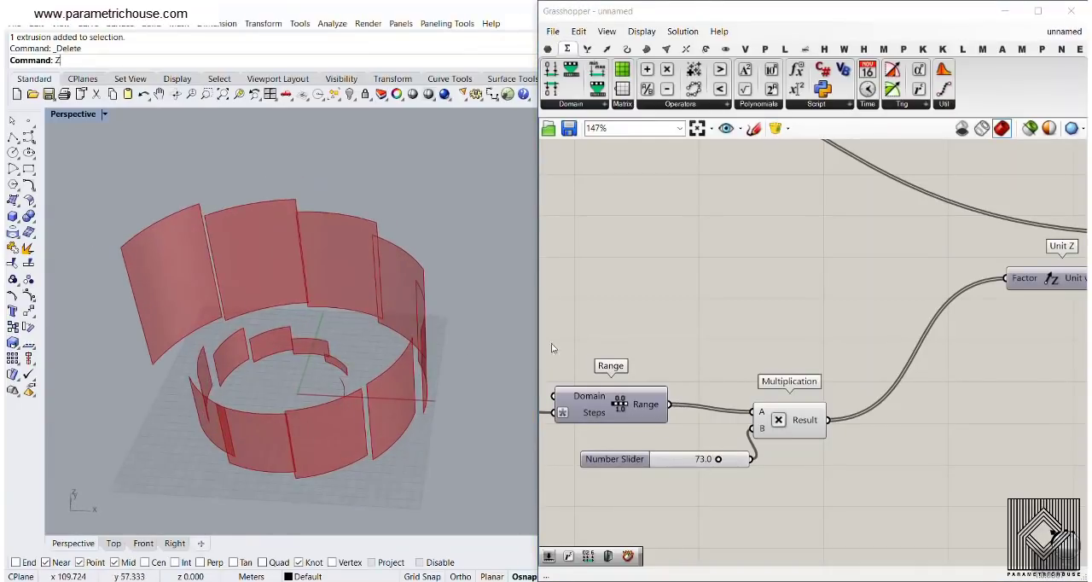
# Delete the Multiplication component and its number slider
pyautogui.moveTo(828, 484); pyautogui.dragTo(721, 414)
pyautogui.press('Delete')
pyautogui.moveTo(672, 453); pyautogui.dragTo(824, 440, button='right')
# Add a Graph Mapper beside Range and connect Range's output to its input
pyautogui.doubleClick(914, 401)
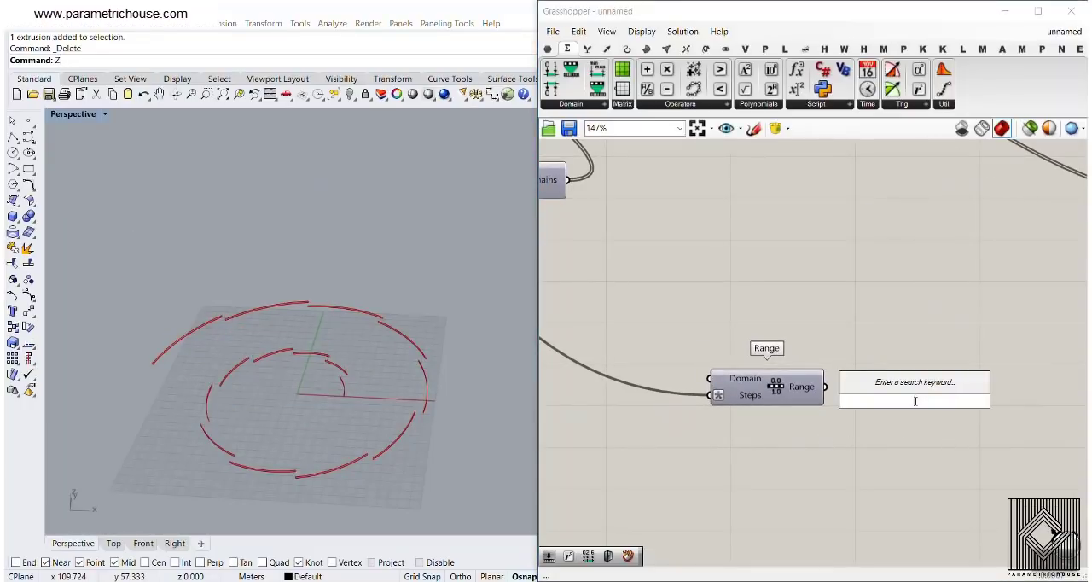
pyautogui.write('graph')
pyautogui.click(887, 366)
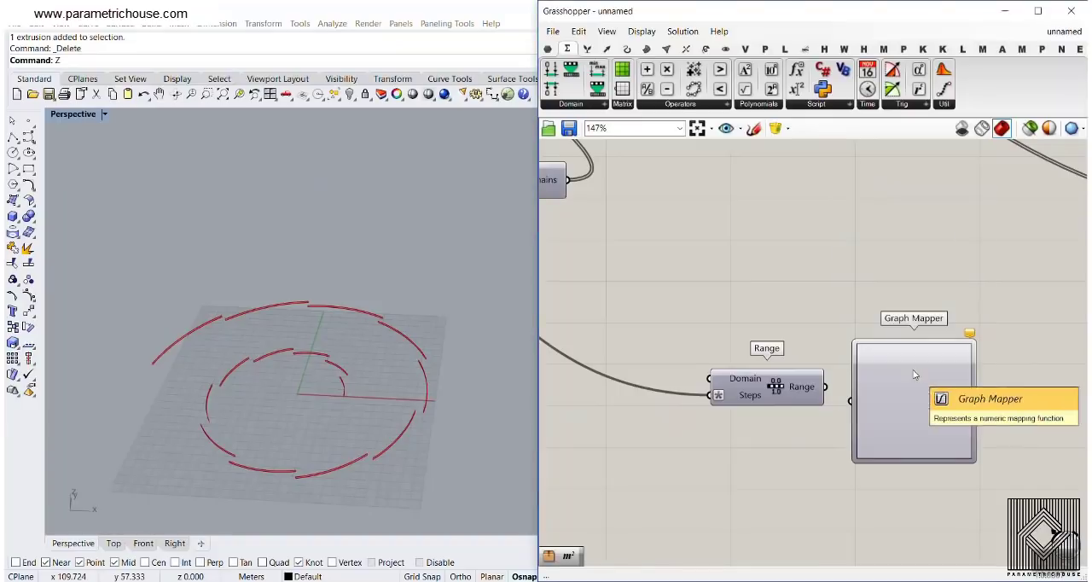
pyautogui.scroll(3, 767, 350)
pyautogui.moveTo(761, 353); pyautogui.dragTo(865, 390)
pyautogui.moveTo(865, 389); pyautogui.dragTo(732, 312, button='right')
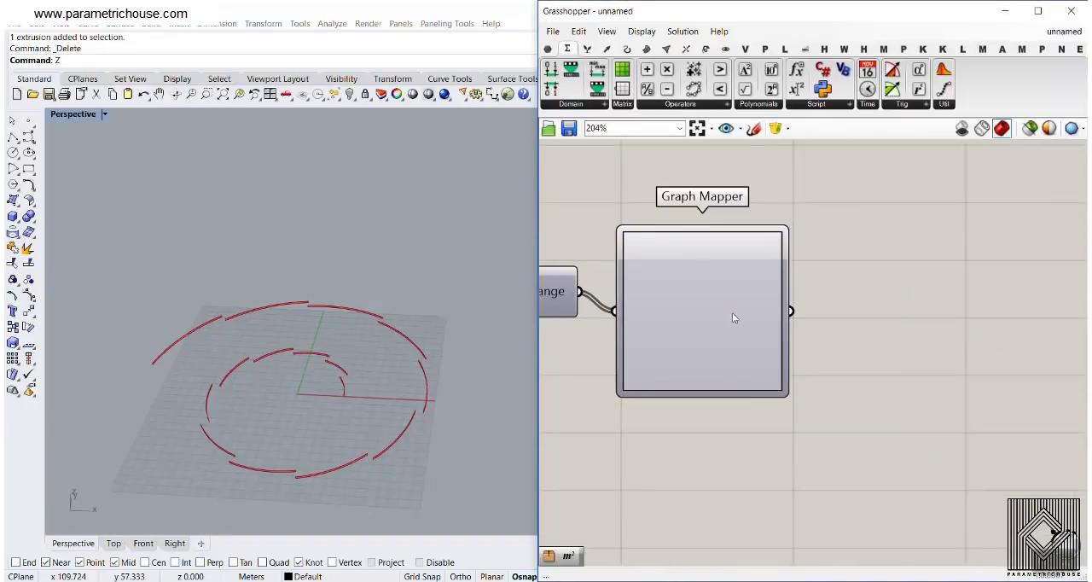
# Set the Graph Mapper's graph type to Bezier and move its two inner handles to form an S-shaped curve
pyautogui.scroll(-1, 732, 312)
pyautogui.rightClick(726, 302)
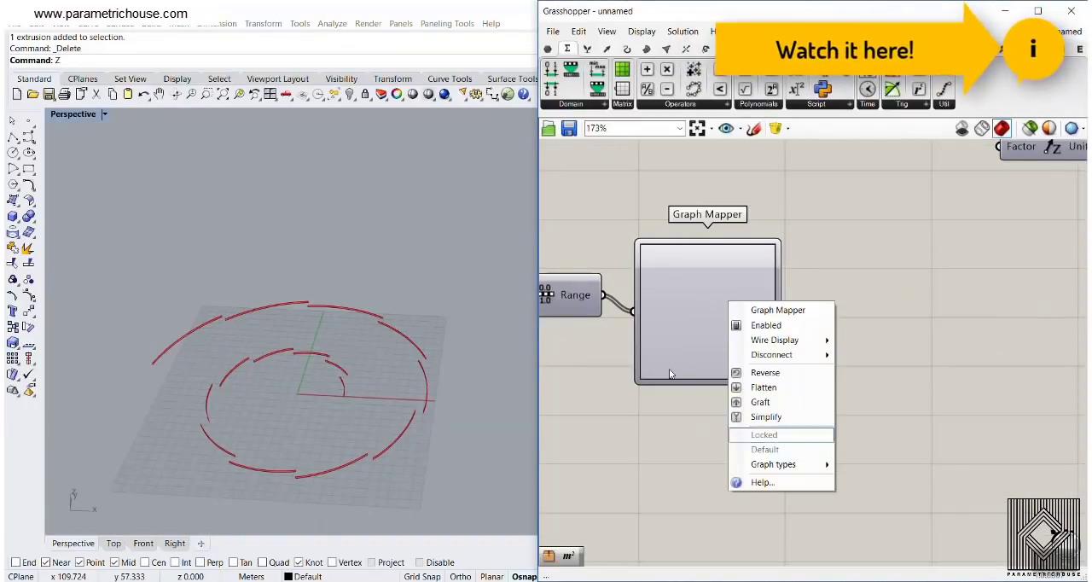
pyautogui.moveTo(670, 376); pyautogui.dragTo(755, 398, button='right')
pyautogui.rightClick(763, 330)
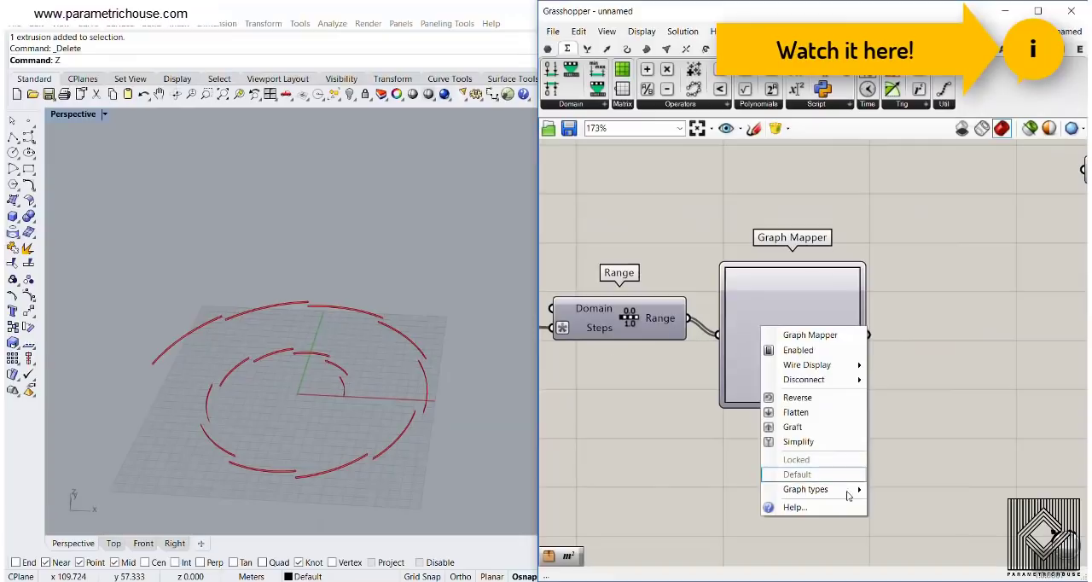
pyautogui.moveTo(832, 497)
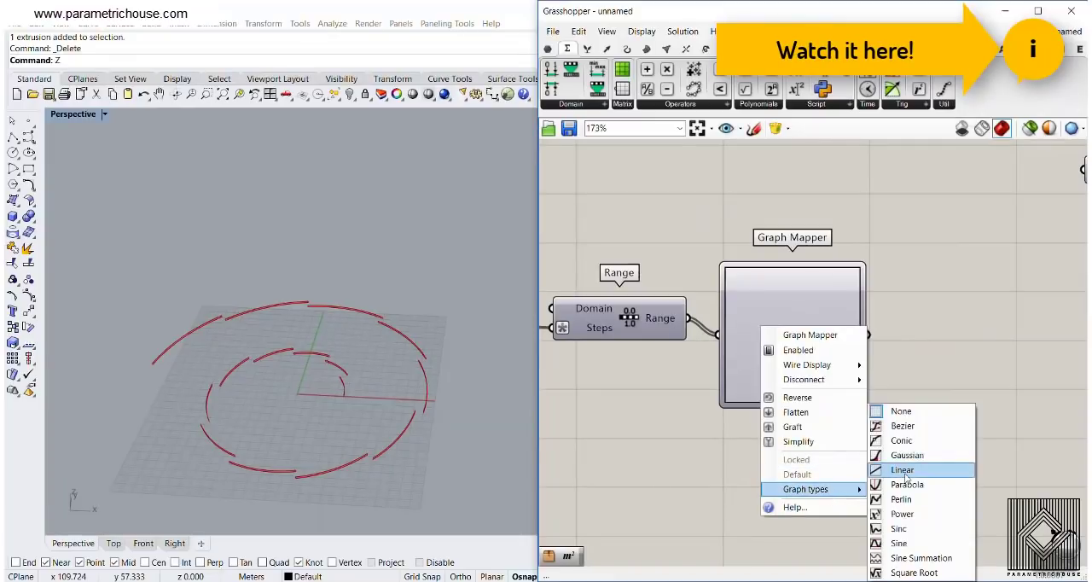
pyautogui.click(900, 427)
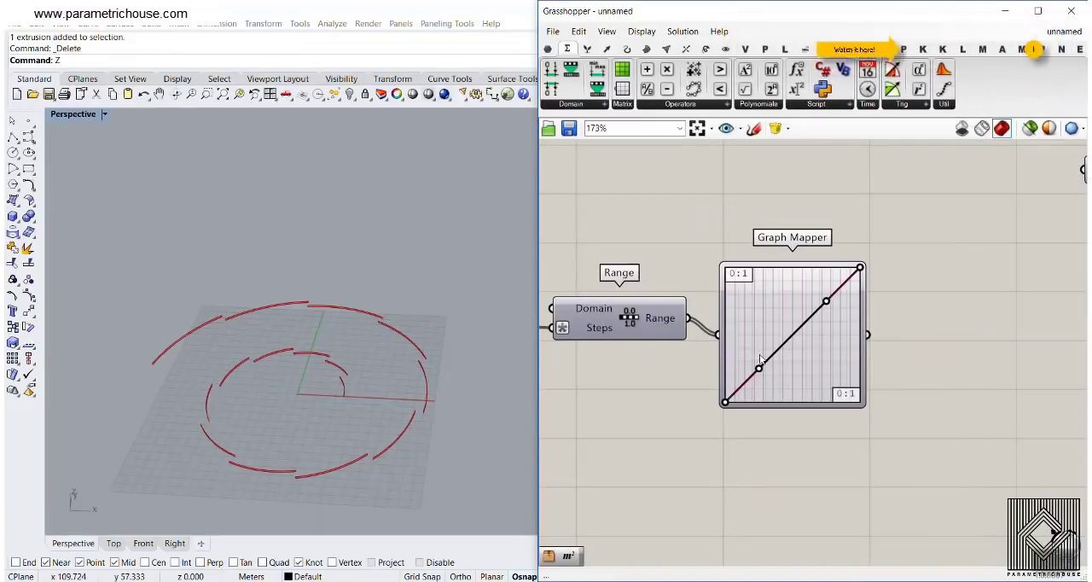
pyautogui.moveTo(759, 368); pyautogui.dragTo(802, 396)
pyautogui.moveTo(826, 301); pyautogui.dragTo(775, 268)
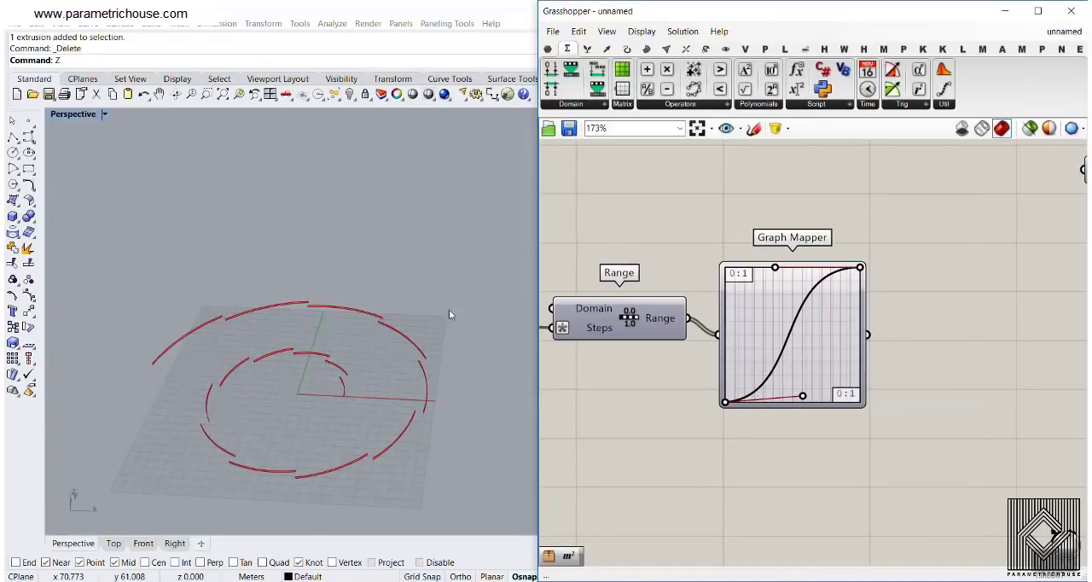
# Switch to the example definition, examine its Graph Mapper curve and extruded strips, and return to the unnamed definition
pyautogui.click(1056, 32)
pyautogui.click(1020, 183)
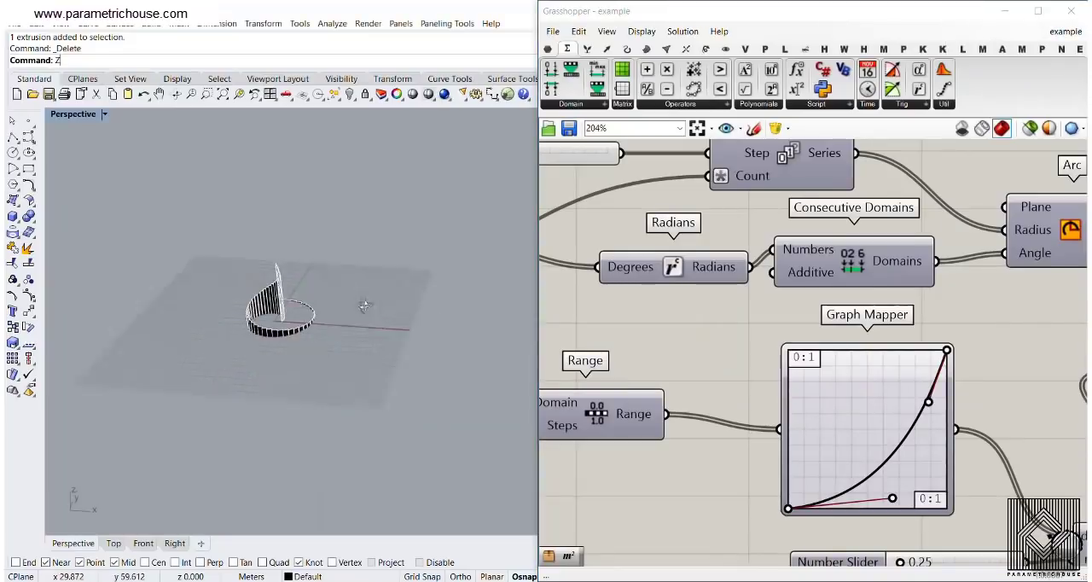
pyautogui.scroll(4, 218, 284)
pyautogui.moveTo(833, 390); pyautogui.dragTo(764, 338, button='right')
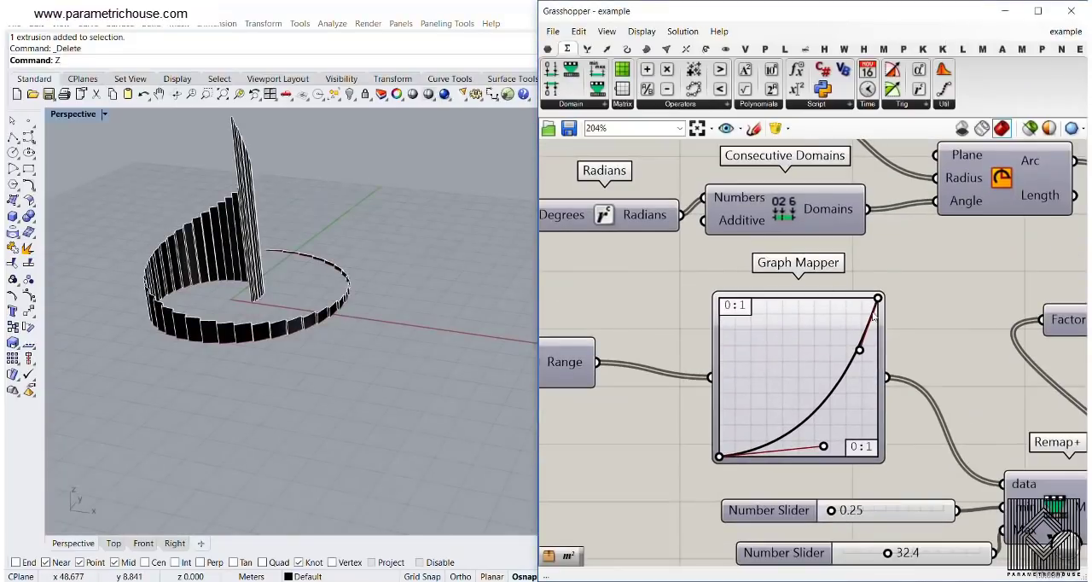
pyautogui.click(1062, 34)
pyautogui.click(1015, 181)
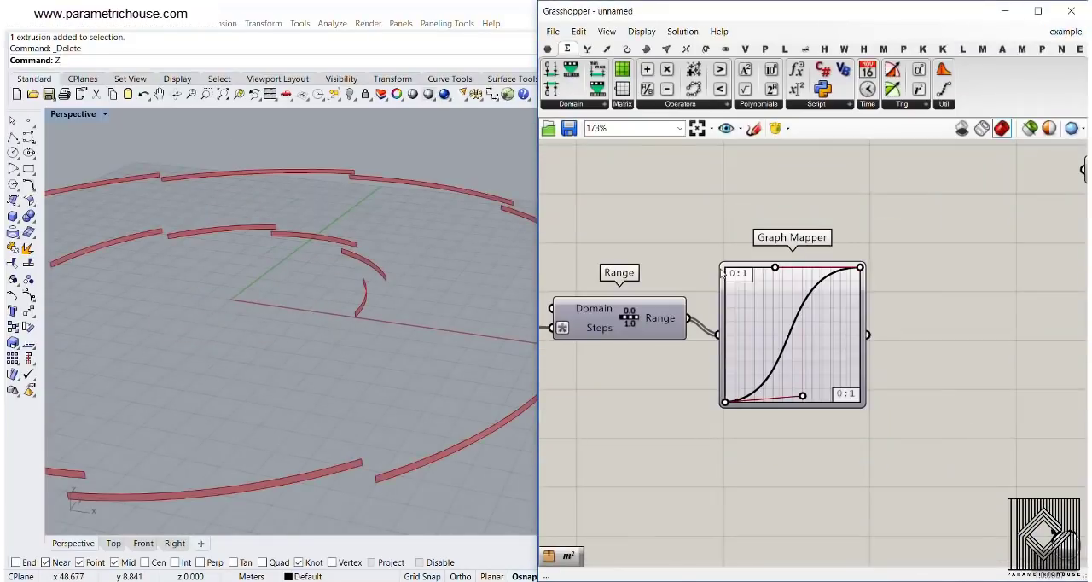
# Add a Remap+ component beside the Graph Mapper and connect the mapper's output to its data input
pyautogui.moveTo(824, 372); pyautogui.dragTo(741, 388, button='right')
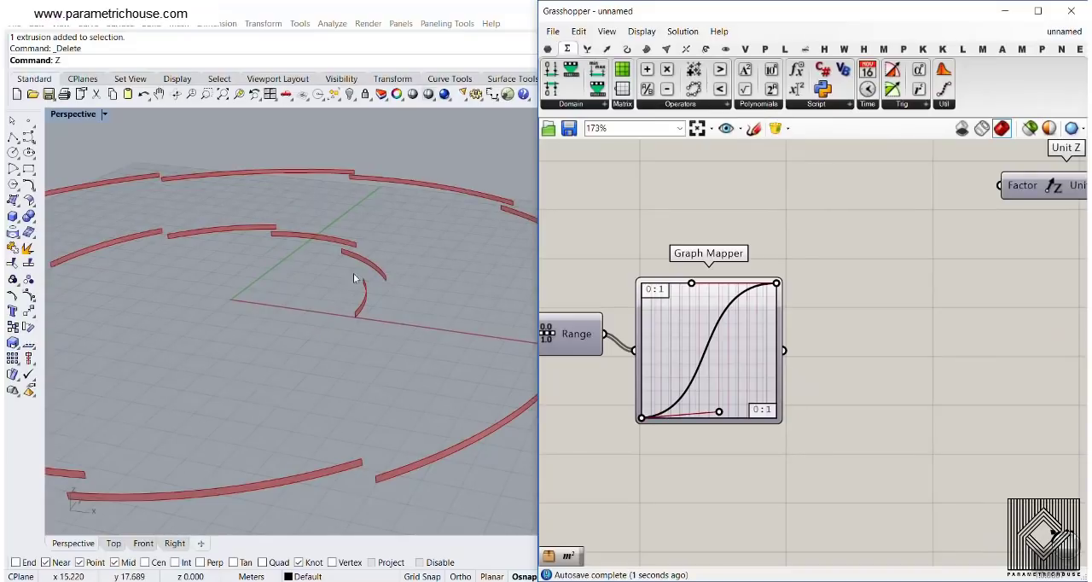
pyautogui.doubleClick(886, 398)
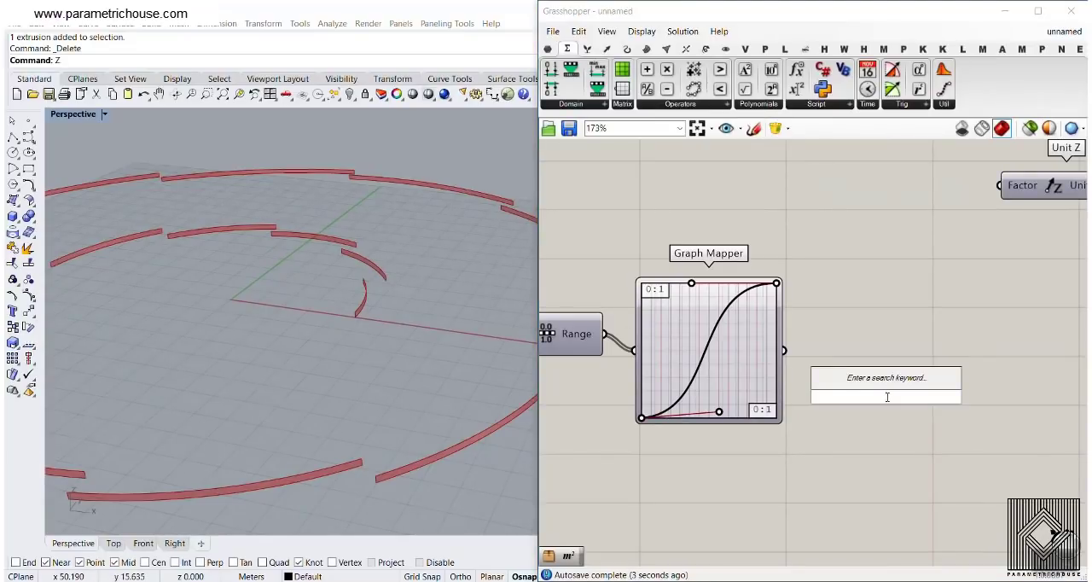
pyautogui.write('rem')
pyautogui.press('Return')
pyautogui.moveTo(853, 396); pyautogui.dragTo(729, 352, button='right')
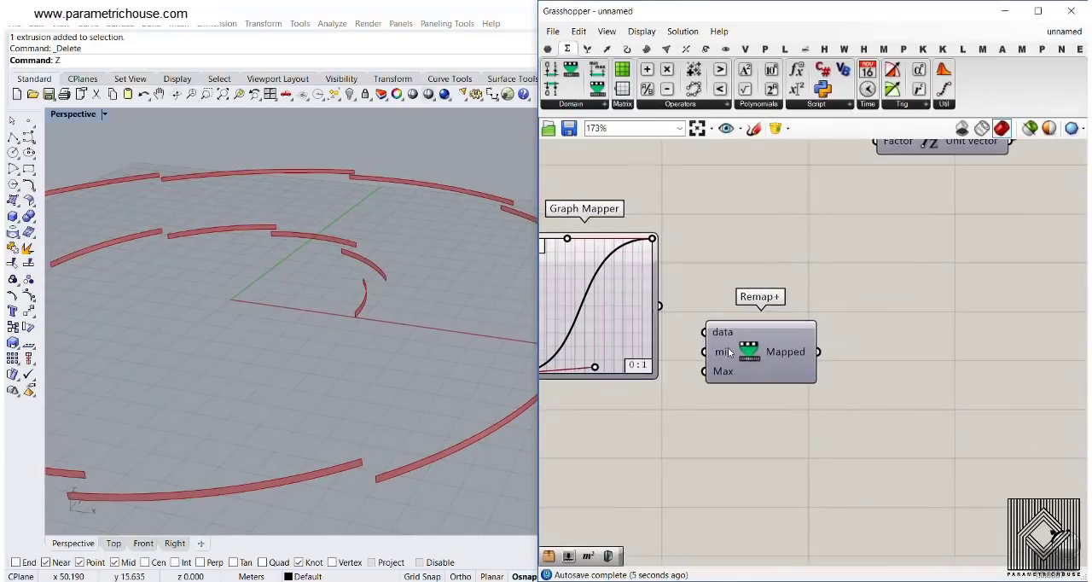
pyautogui.moveTo(720, 335); pyautogui.dragTo(760, 396)
pyautogui.moveTo(810, 415)
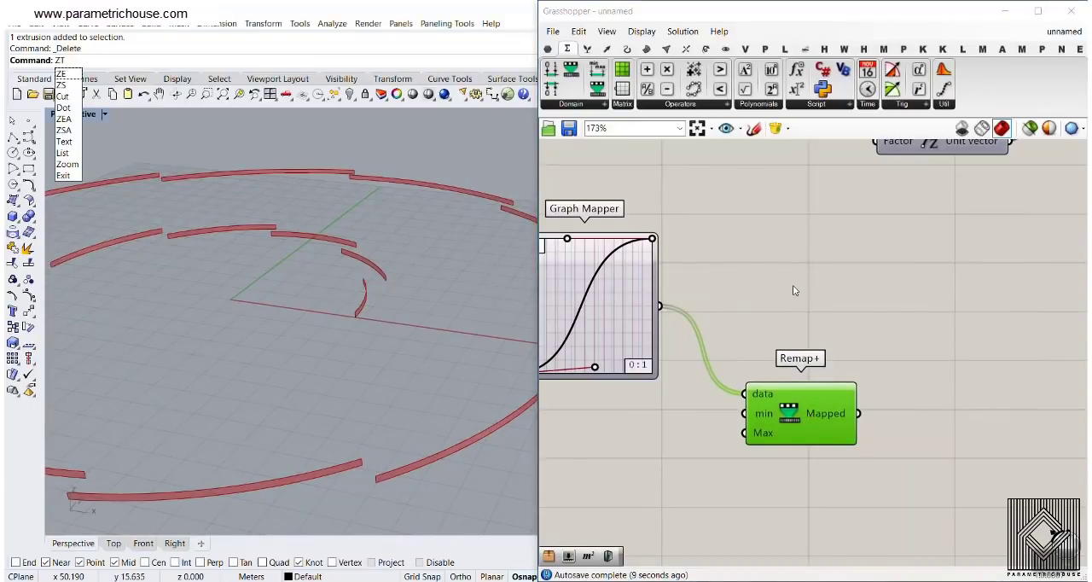
pyautogui.press('Escape')
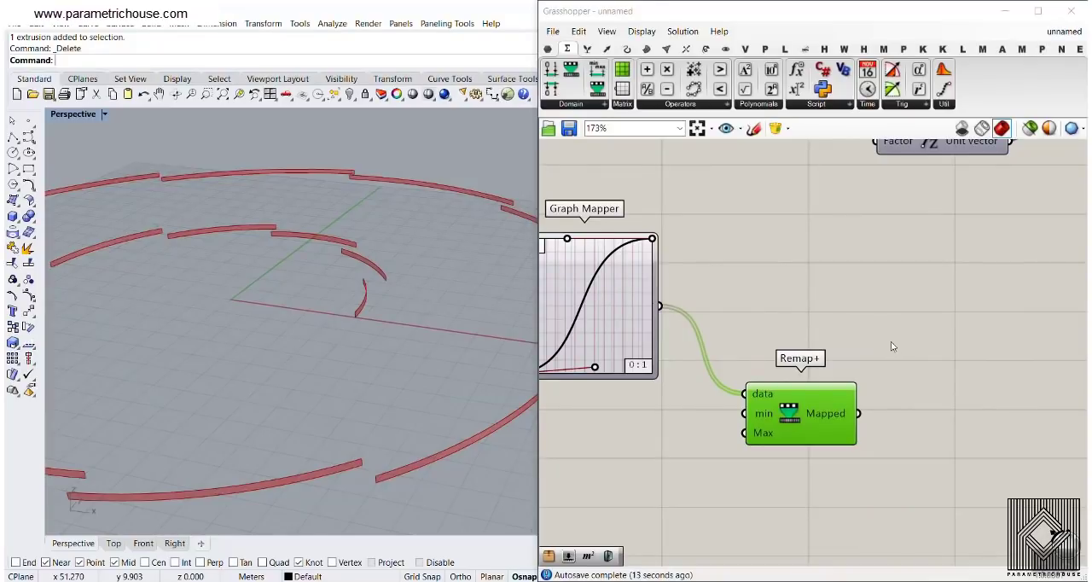
# Look up Remap+ and Remap Numbers in the list of Domain components
pyautogui.click(582, 104)
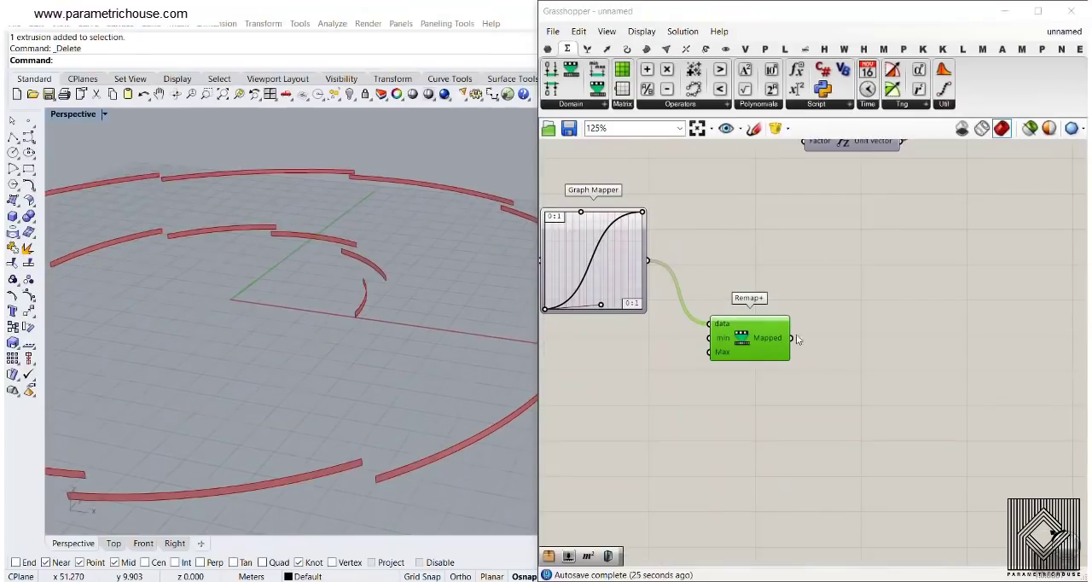
pyautogui.moveTo(796, 334); pyautogui.dragTo(773, 277, button='right')
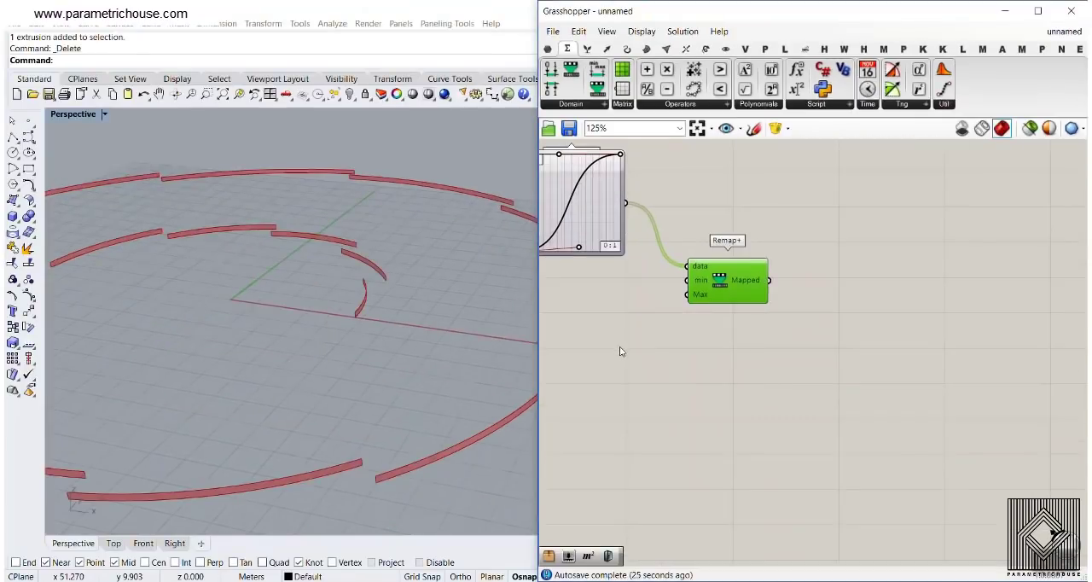
pyautogui.hotkey('ctrl', '2')
pyautogui.press('t')
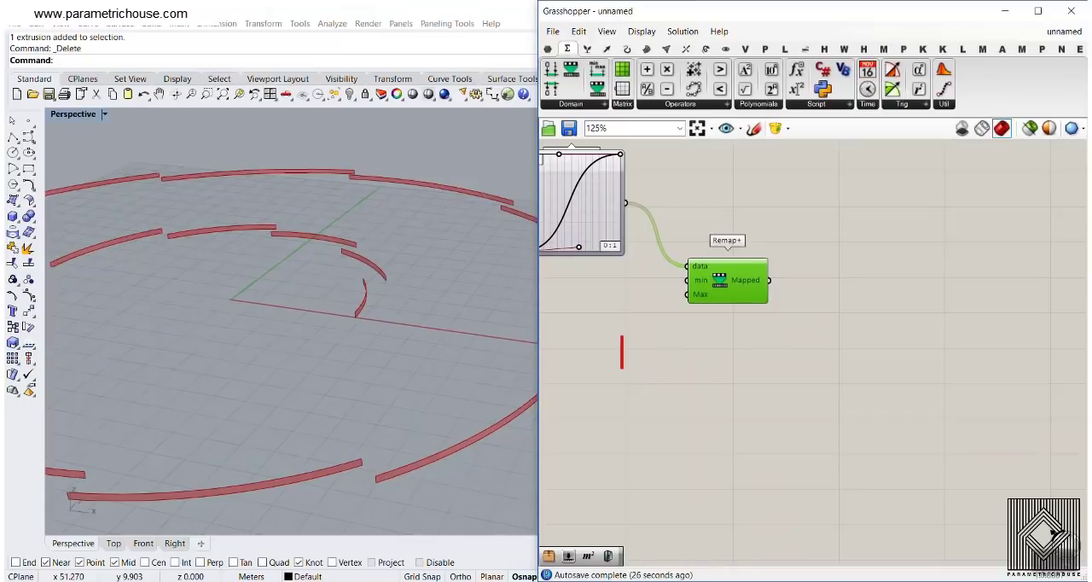
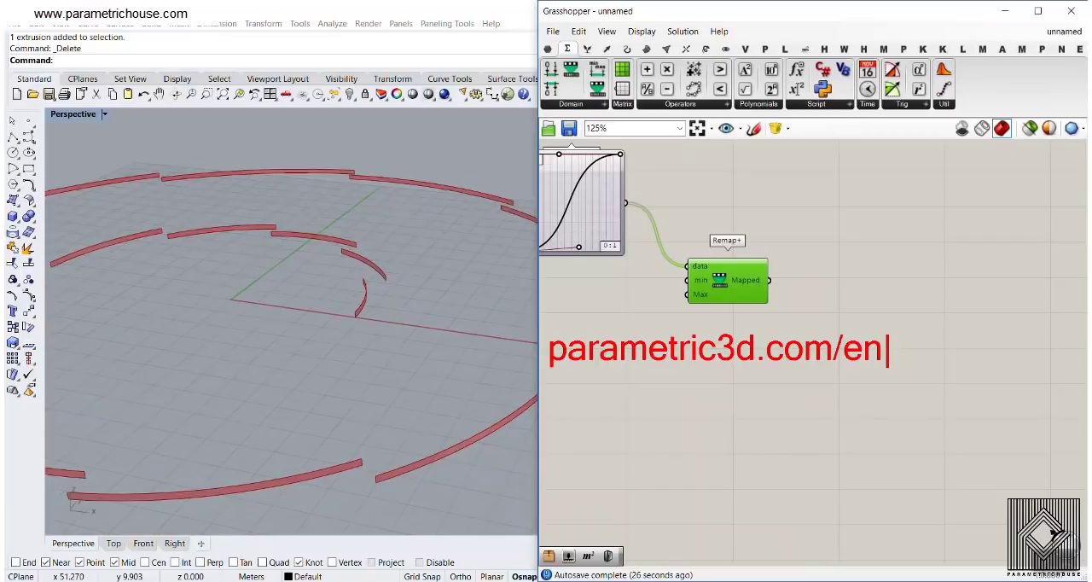
pyautogui.write('emap')
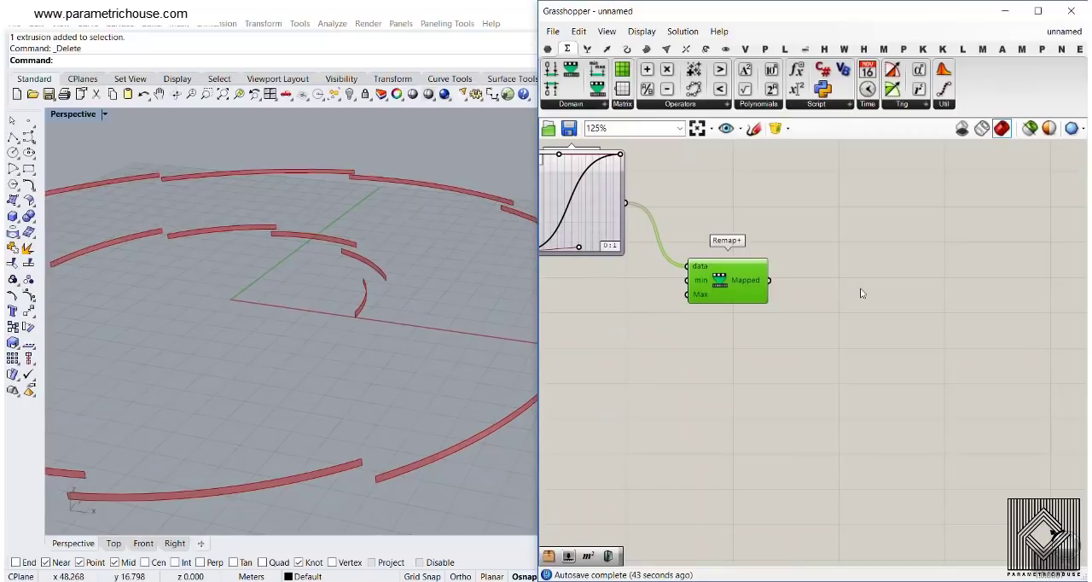
# Connect a number slider of 12.56 to Remap+'s min input and a copy set to 71.02 to its Max input
pyautogui.scroll(5, 726, 269)
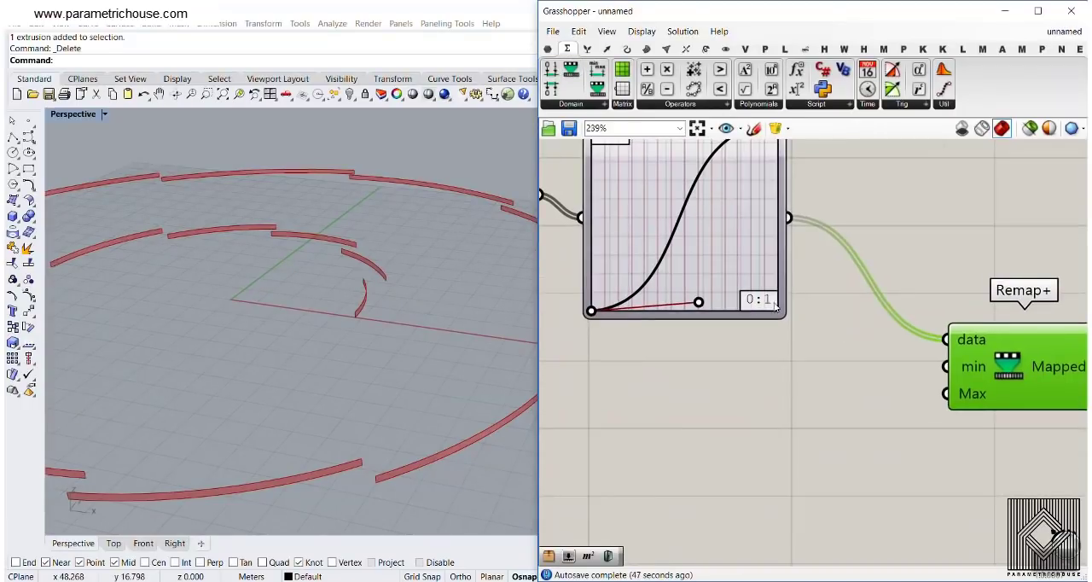
pyautogui.doubleClick(792, 349)
pyautogui.write('1')
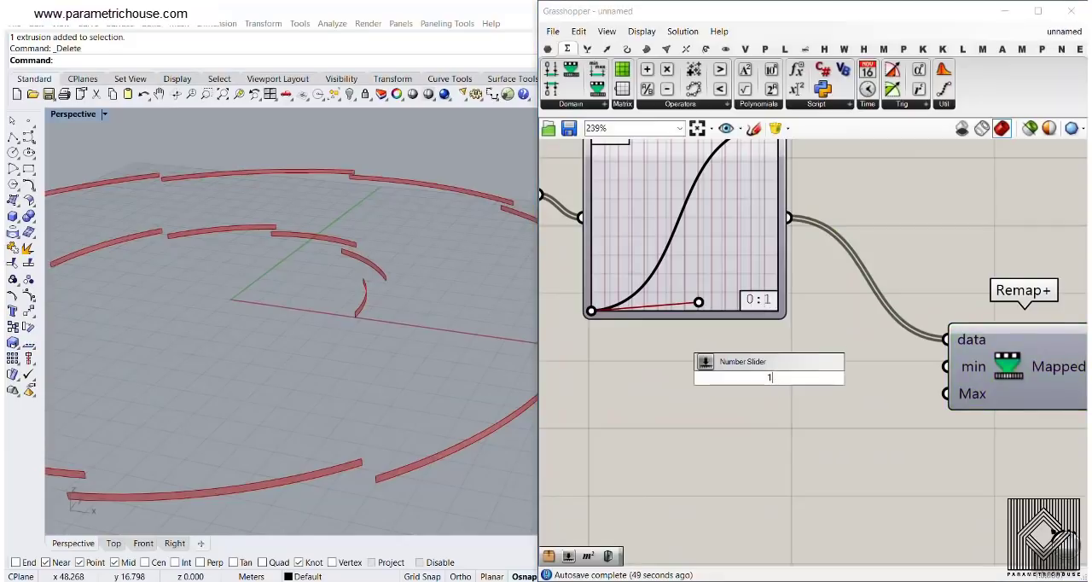
pyautogui.write('2.56')
pyautogui.press('Return')
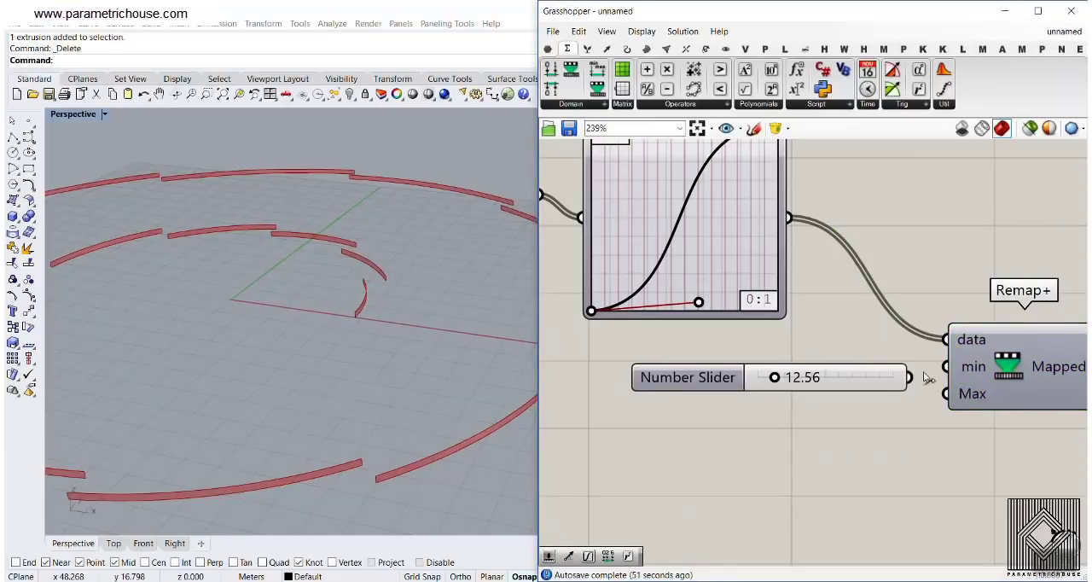
pyautogui.moveTo(865, 385); pyautogui.dragTo(848, 402)
pyautogui.hotkey('ctrl', 'c')
pyautogui.hotkey('ctrl', 'v')
pyautogui.scroll(-3, 735, 336)
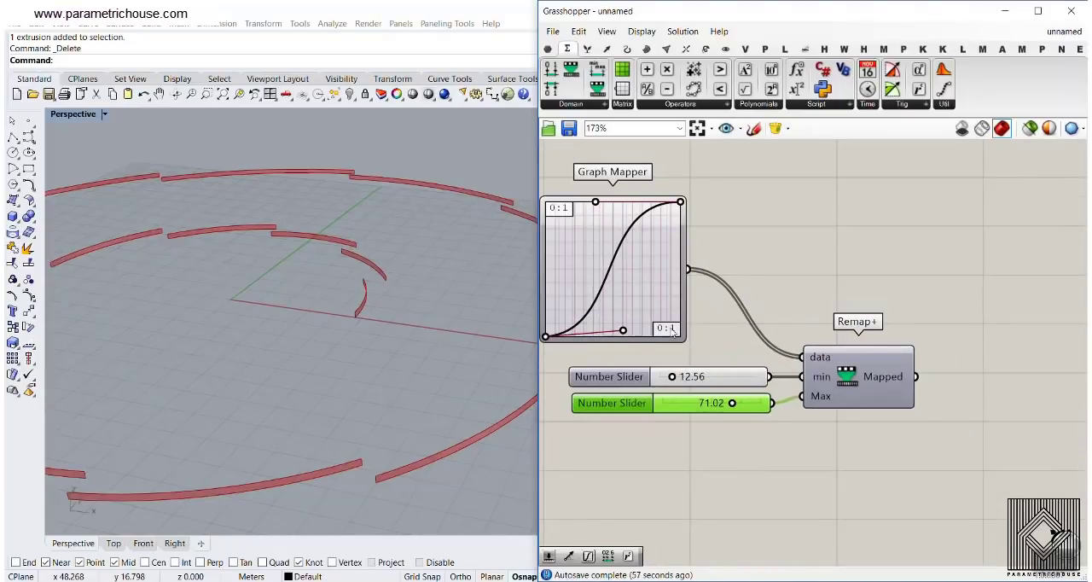
# Connect Remap+'s Mapped output to the Factor input of the Unit Z component
pyautogui.moveTo(685, 373); pyautogui.dragTo(589, 442, button='right')
pyautogui.moveTo(820, 445); pyautogui.dragTo(808, 173)
pyautogui.scroll(-5, 379, 329)
pyautogui.scroll(3, 632, 417)
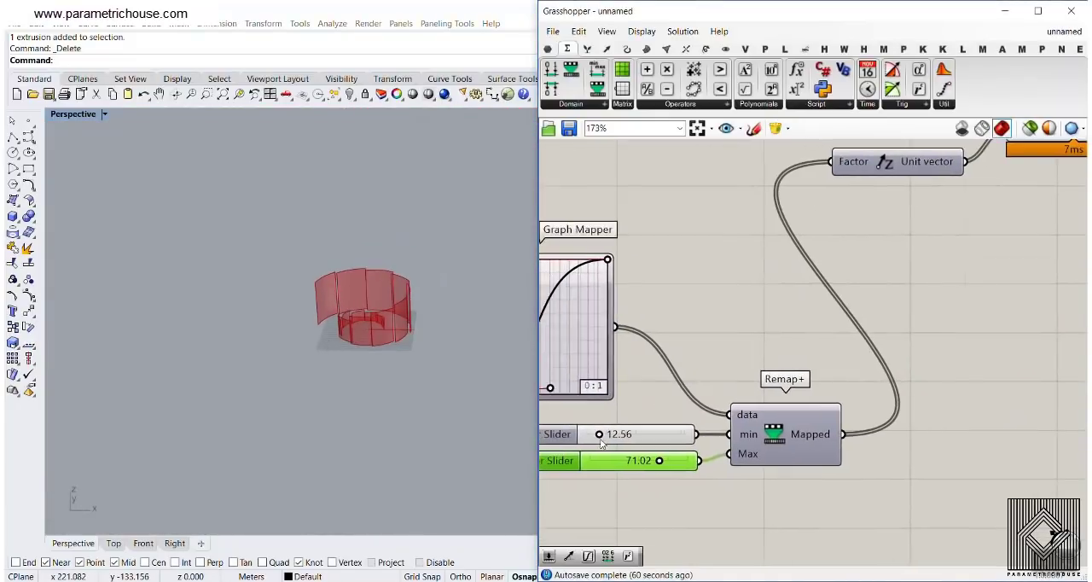
# Set Remap+'s min slider to 9.84 and its Max slider to 66.49
pyautogui.moveTo(604, 431)
pyautogui.mouseDown()
pyautogui.moveTo(593, 430)
pyautogui.moveTo(617, 431)
pyautogui.moveTo(599, 431)
pyautogui.mouseUp()
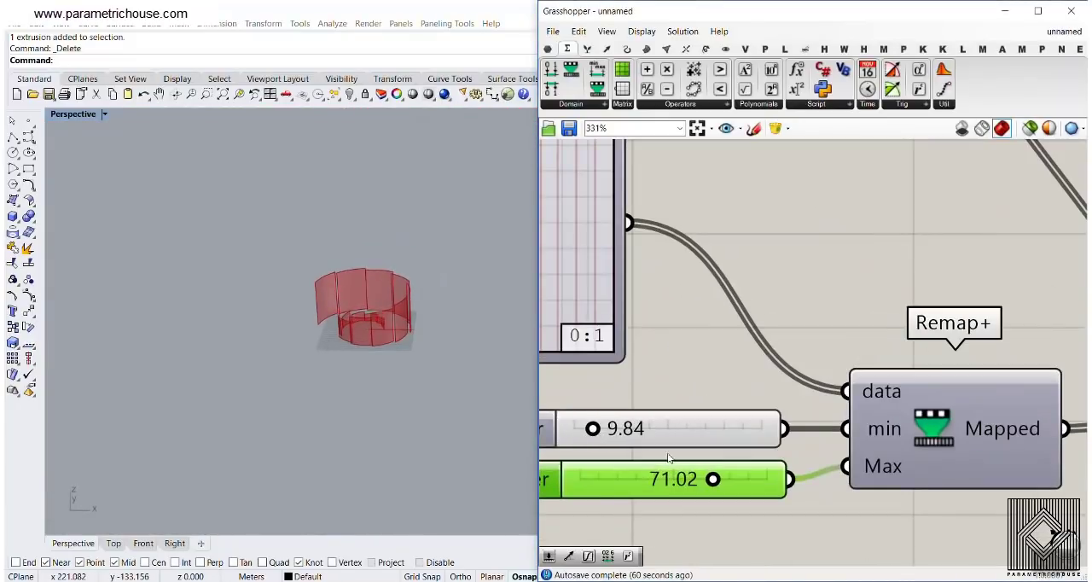
pyautogui.moveTo(713, 478); pyautogui.dragTo(707, 480)
pyautogui.scroll(-3, 658, 306)
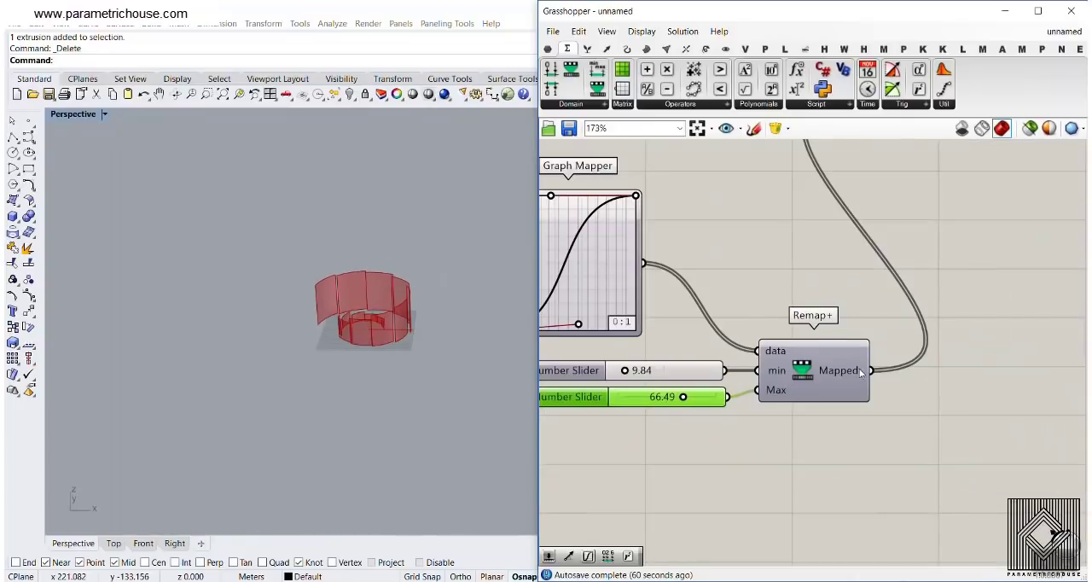
# Reverse Remap+'s Mapped output and set its Max slider to 65.91
pyautogui.rightClick(844, 373)
pyautogui.click(874, 411)
pyautogui.moveTo(387, 300); pyautogui.dragTo(398, 255, button='right')
pyautogui.scroll(5, 373, 326)
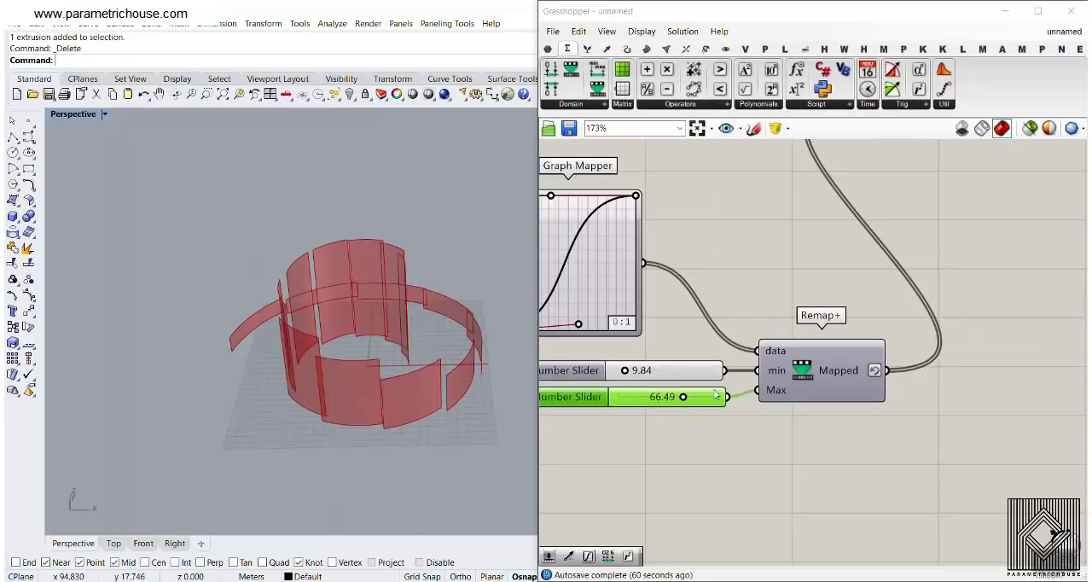
pyautogui.moveTo(682, 397)
pyautogui.mouseDown()
pyautogui.moveTo(648, 397)
pyautogui.moveTo(683, 401)
pyautogui.mouseUp()
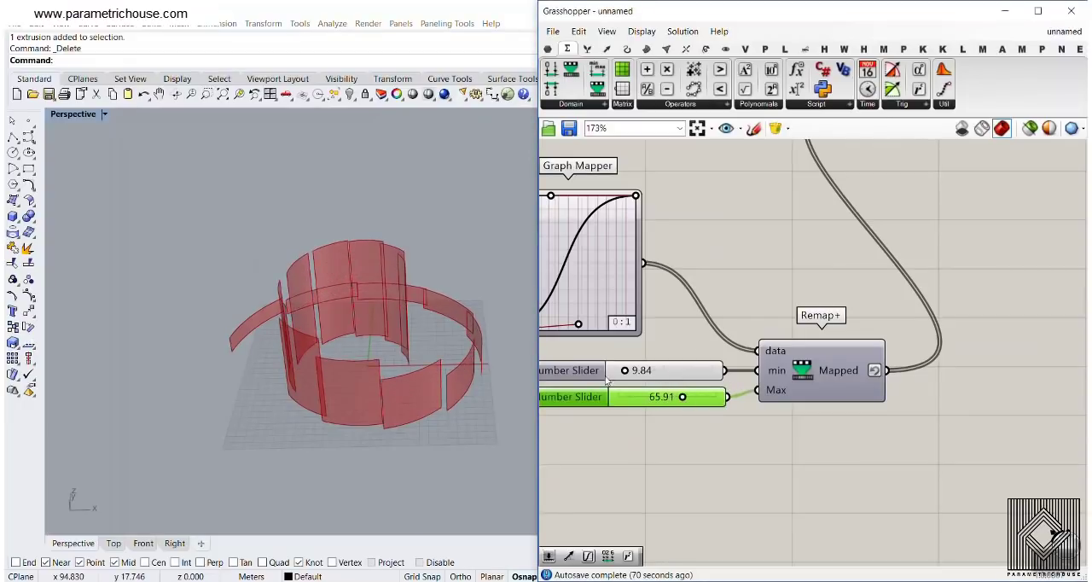
# Shorten the lower Bezier handle of the Graph Mapper to steepen the start of the curve
pyautogui.moveTo(759, 279); pyautogui.dragTo(968, 266, button='right')
pyautogui.scroll(1, 895, 272)
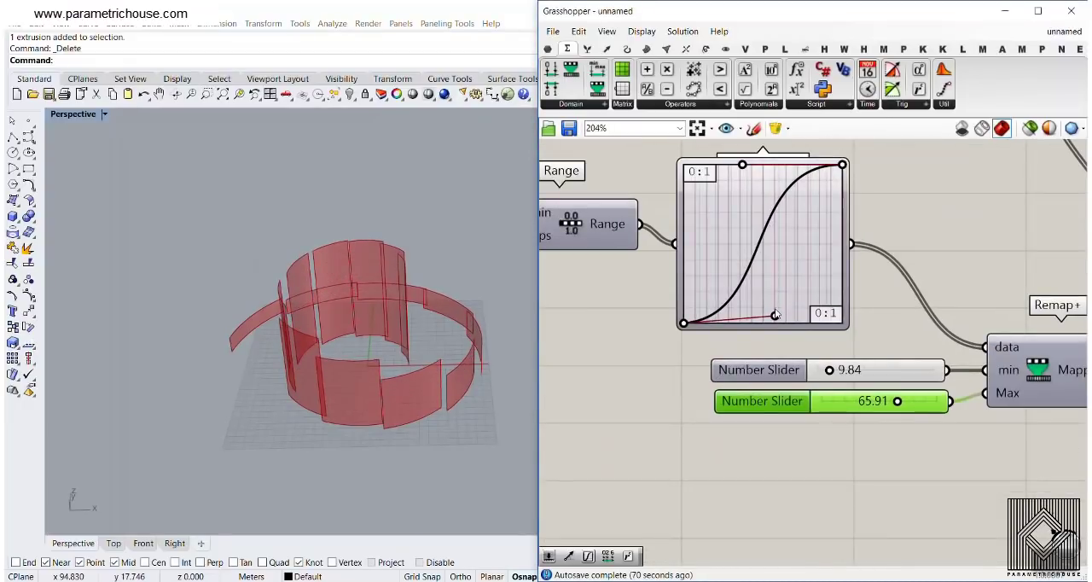
pyautogui.moveTo(775, 317); pyautogui.dragTo(751, 313)
pyautogui.scroll(-6, 820, 271)
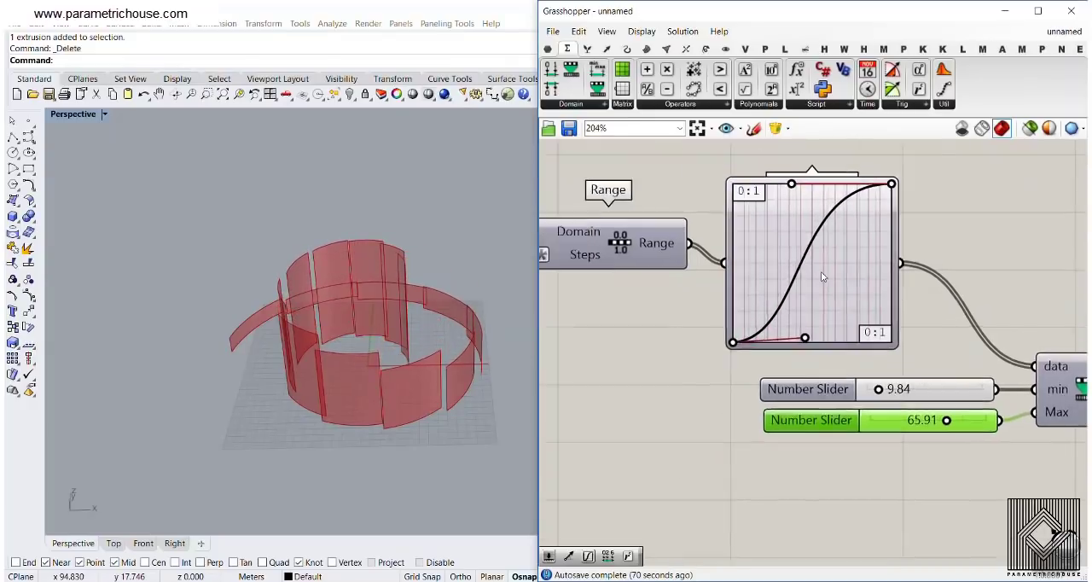
# Raise the Count slider shared by both Series components above 16 to lengthen the spiral
pyautogui.scroll(6, 724, 334)
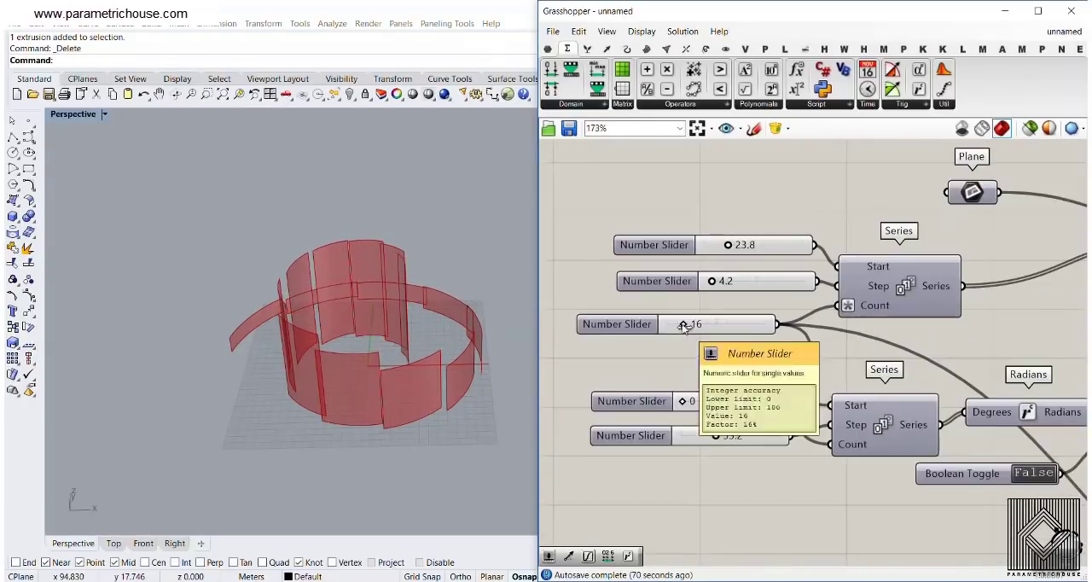
pyautogui.moveTo(699, 324); pyautogui.dragTo(712, 327)
pyautogui.scroll(-5, 716, 329)
# Set the Graph Mapper's graph type to Sine and move its upper handle to about mid-width to form a central peak
pyautogui.moveTo(958, 409); pyautogui.dragTo(680, 270, button='right')
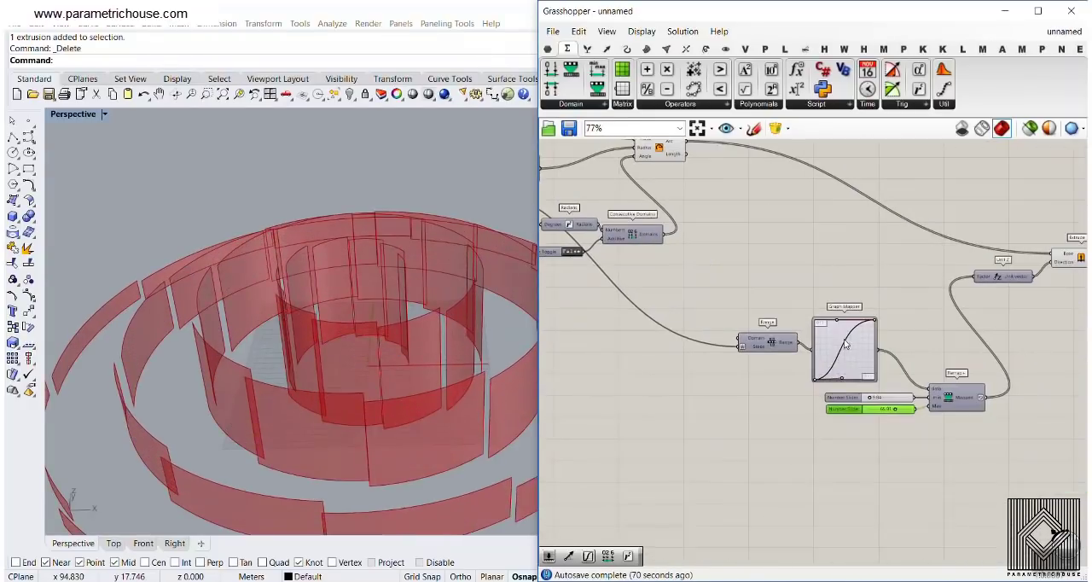
pyautogui.scroll(6, 857, 374)
pyautogui.moveTo(857, 374); pyautogui.dragTo(785, 316, button='right')
pyautogui.scroll(1, 755, 284)
pyautogui.rightClick(759, 221)
pyautogui.moveTo(822, 391)
pyautogui.click(905, 516)
pyautogui.scroll(1, 826, 220)
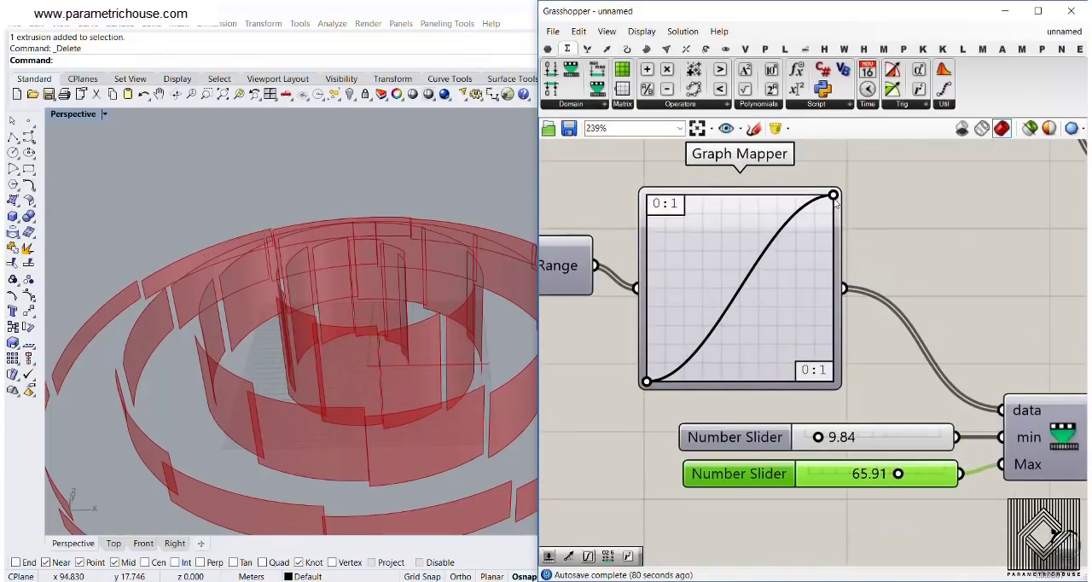
pyautogui.moveTo(833, 196); pyautogui.dragTo(730, 197)
# Examine the peaked strip heights in the model and shift the sine curve's peak slightly further along the graph
pyautogui.moveTo(341, 295); pyautogui.dragTo(273, 340, button='right')
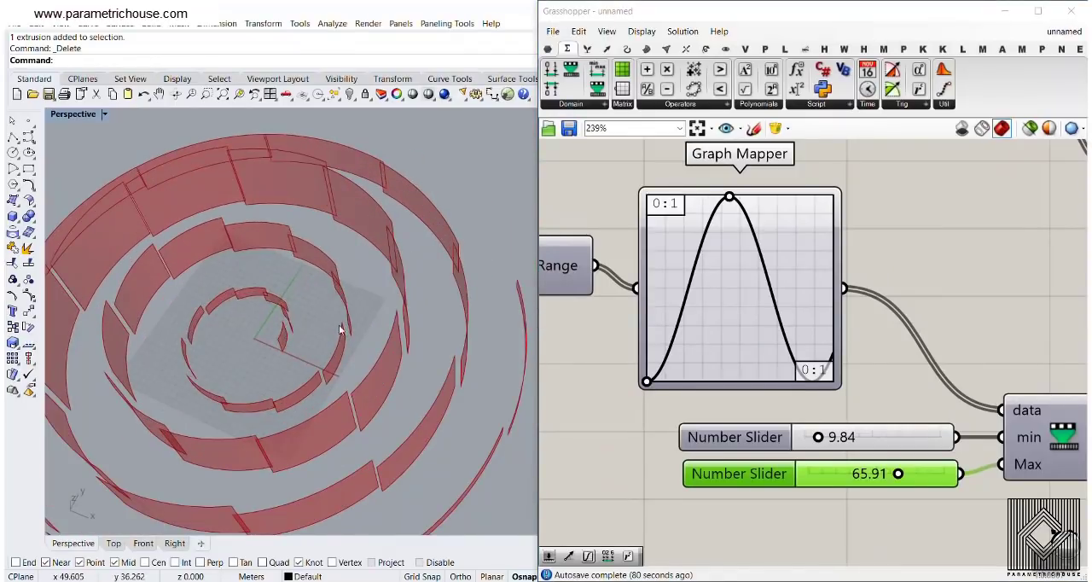
pyautogui.scroll(-7, 408, 286)
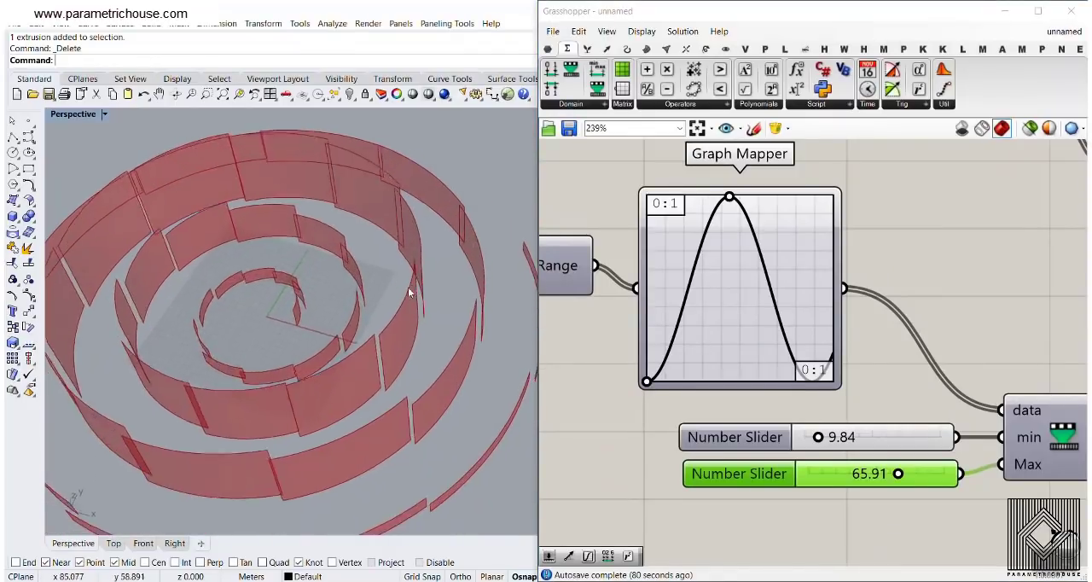
pyautogui.moveTo(409, 286); pyautogui.dragTo(337, 276, button='right')
pyautogui.scroll(5, 338, 277)
pyautogui.moveTo(384, 334); pyautogui.dragTo(330, 305, button='right')
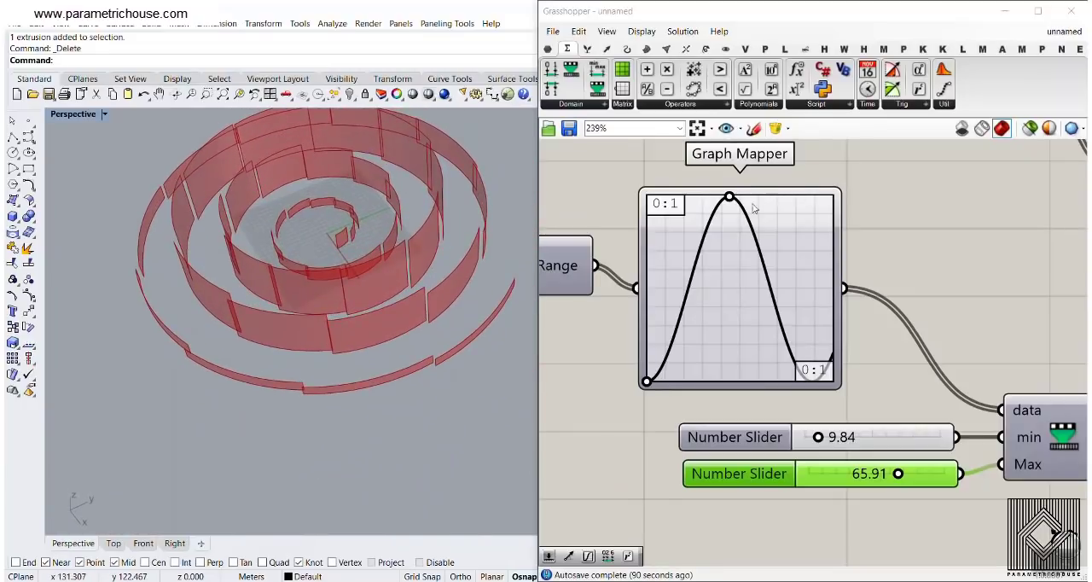
pyautogui.moveTo(729, 201); pyautogui.dragTo(751, 175)
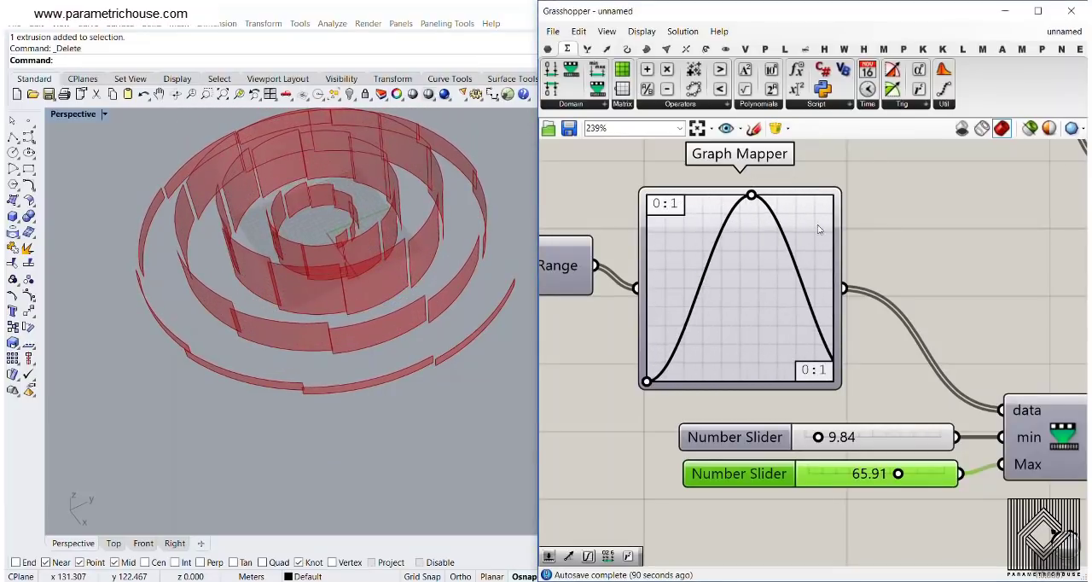
# Set the Graph Mapper's graph type back to Bezier
pyautogui.rightClick(768, 300)
pyautogui.moveTo(819, 461)
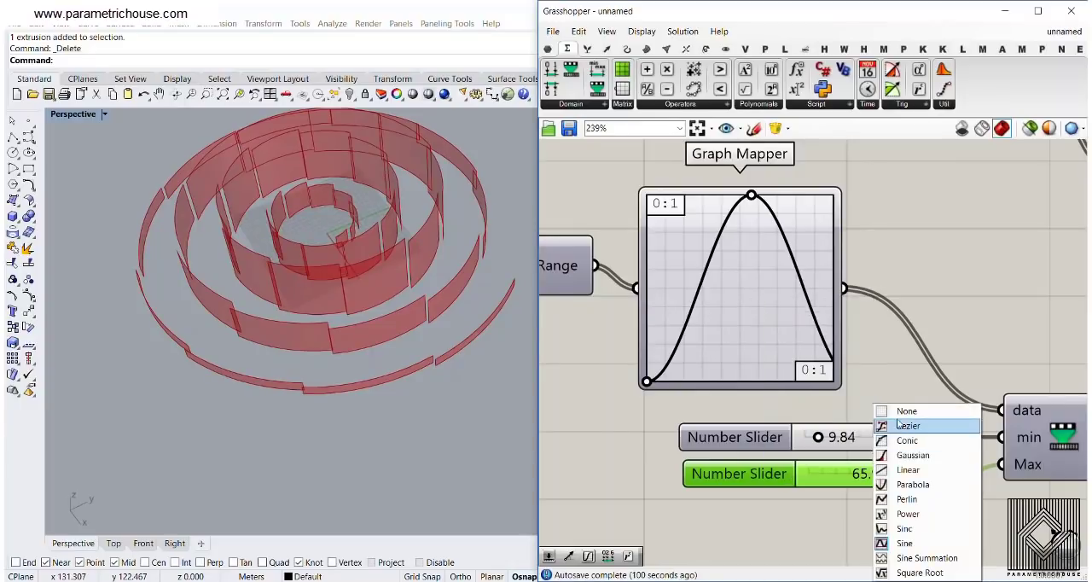
pyautogui.click(898, 424)
# Insert a copy of the Graph Mapper between the original mapper and Remap+'s data input
pyautogui.moveTo(743, 256); pyautogui.dragTo(706, 290, button='right')
pyautogui.scroll(-3, 704, 289)
pyautogui.moveTo(706, 314); pyautogui.dragTo(859, 381)
# Set the copied Graph Mapper's graph type to Conic and pull its handle below the diagonal to form a late-rising curve
pyautogui.rightClick(875, 269)
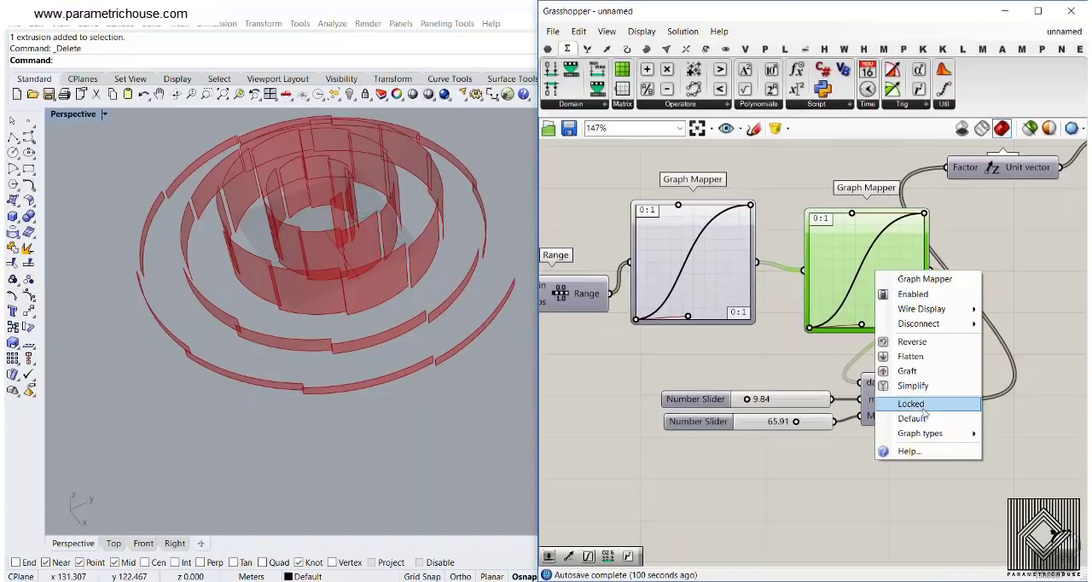
pyautogui.moveTo(921, 427)
pyautogui.click(824, 445)
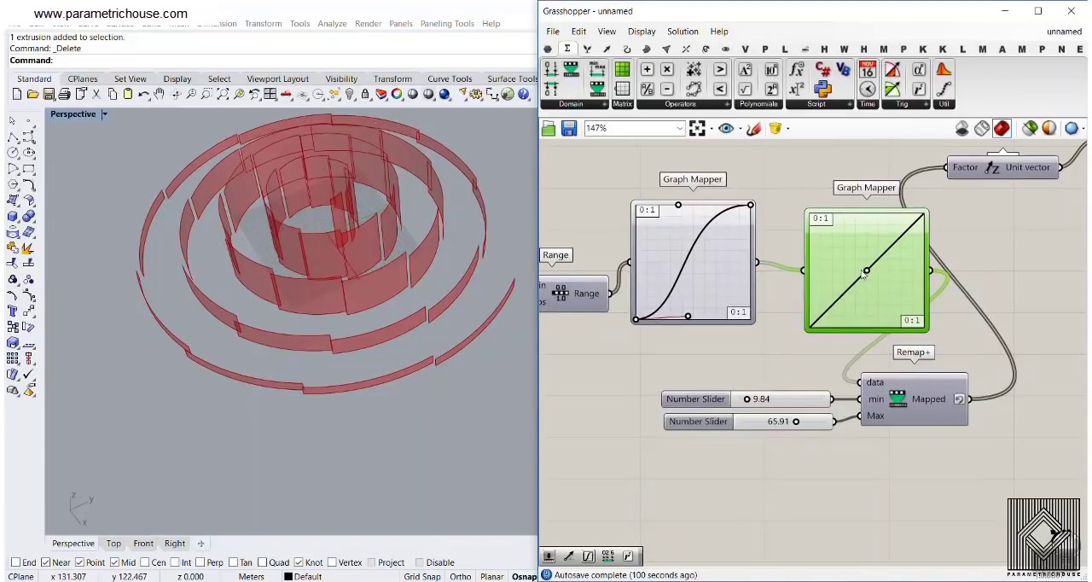
pyautogui.moveTo(865, 271); pyautogui.dragTo(896, 308)
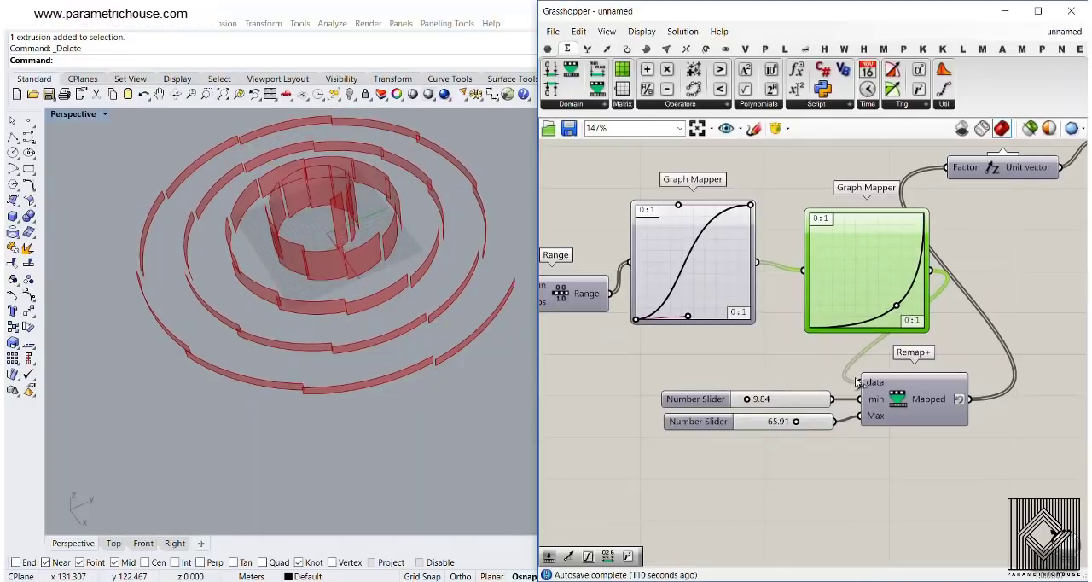
# Delete the copied Graph Mapper and connect the original mapper's output directly to Remap+'s data input
pyautogui.press('Delete')
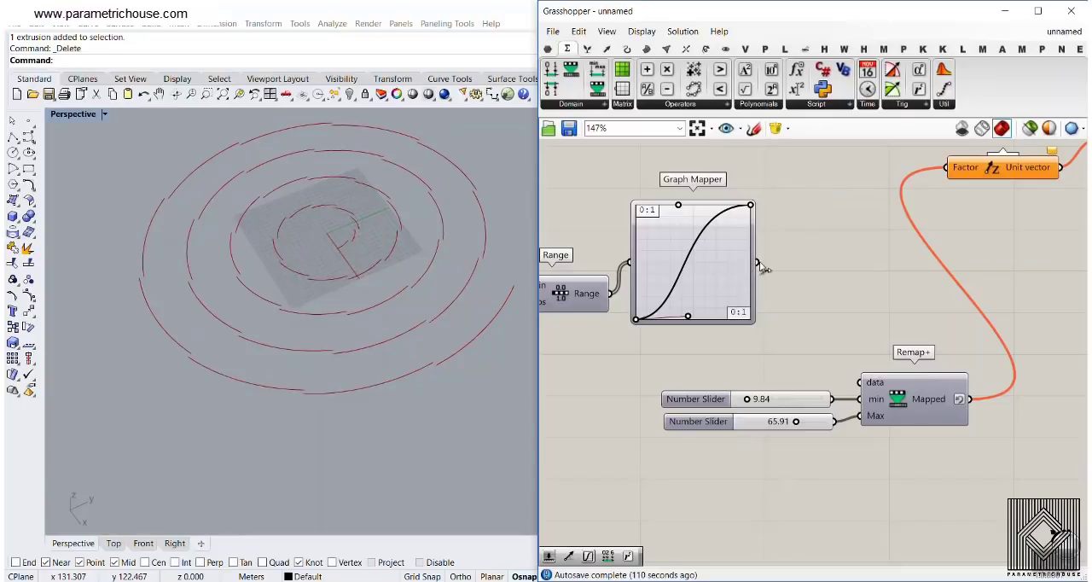
pyautogui.moveTo(757, 263); pyautogui.dragTo(859, 382)
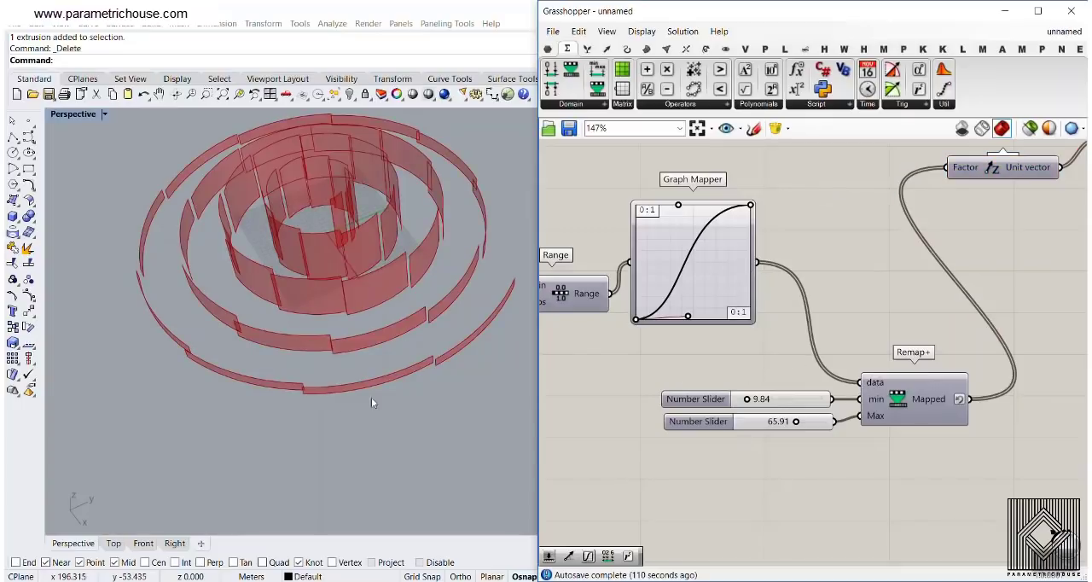
pyautogui.moveTo(371, 397); pyautogui.dragTo(413, 334, button='right')
# Set the Count slider shared by both Series components to 31
pyautogui.moveTo(805, 270); pyautogui.dragTo(873, 279, button='right')
pyautogui.scroll(-4, 767, 319)
pyautogui.moveTo(640, 305); pyautogui.dragTo(921, 409, button='right')
pyautogui.scroll(6, 689, 297)
pyautogui.moveTo(742, 266); pyautogui.dragTo(726, 260)
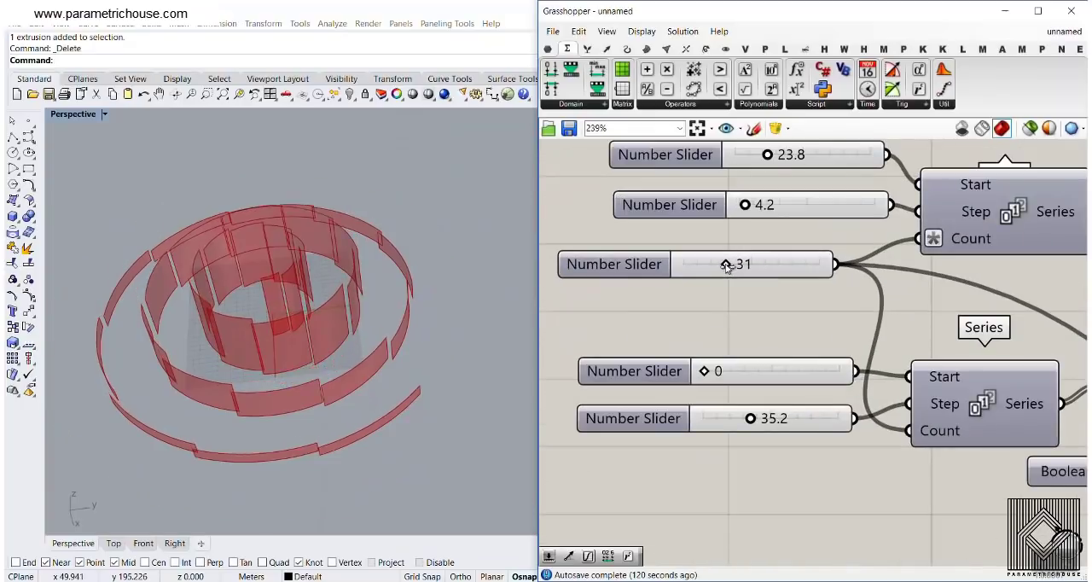
# Set the radius Series' Step slider to 0.9 and reduce the angle Series' Step slider
pyautogui.moveTo(756, 255); pyautogui.dragTo(734, 256, button='right')
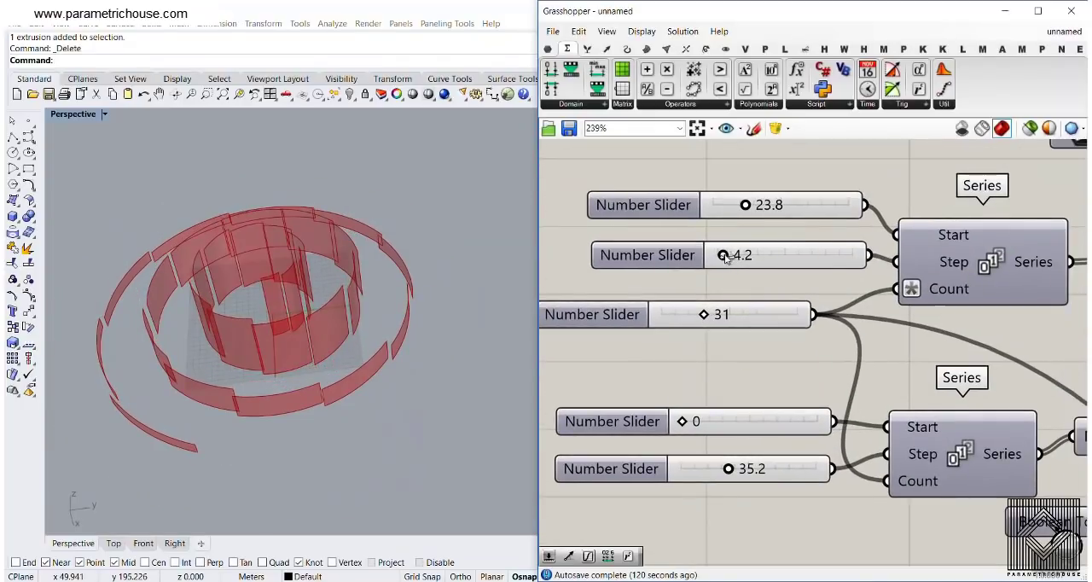
pyautogui.moveTo(724, 256); pyautogui.dragTo(721, 257)
pyautogui.scroll(-4, 769, 341)
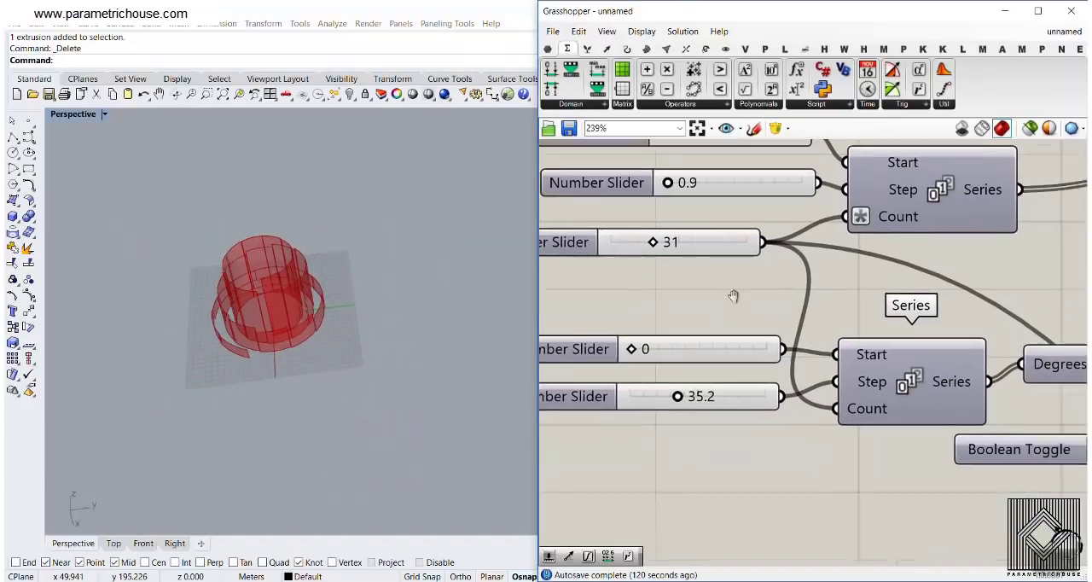
pyautogui.scroll(4, 708, 350)
pyautogui.moveTo(700, 338); pyautogui.dragTo(687, 339)
pyautogui.scroll(-4, 850, 328)
# Set Remap+'s Max slider to 38.45 to lower the tallest strips
pyautogui.moveTo(1024, 369); pyautogui.dragTo(602, 225, button='right')
pyautogui.scroll(5, 887, 386)
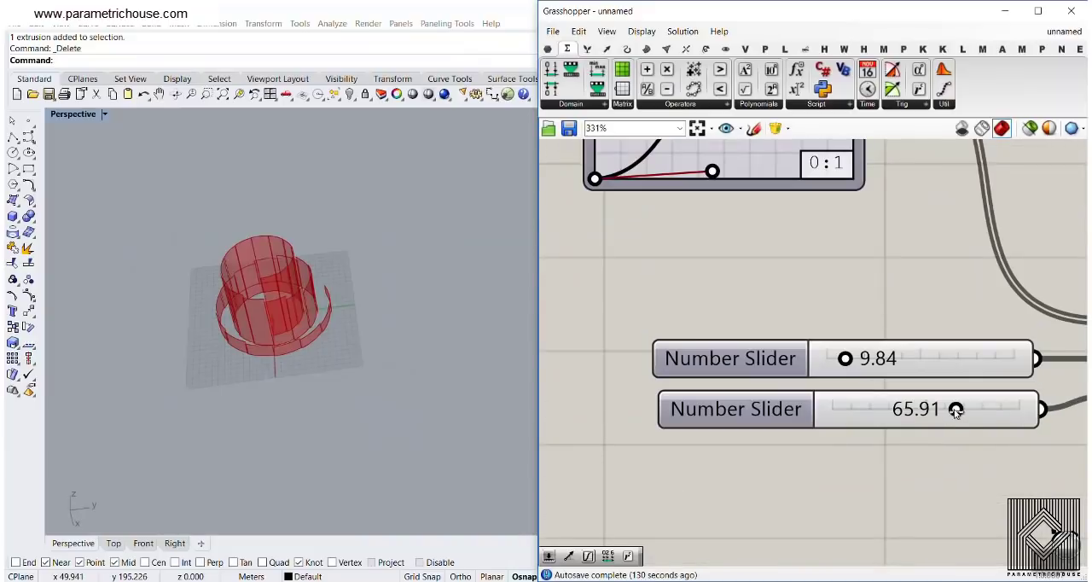
pyautogui.moveTo(955, 411); pyautogui.dragTo(841, 408)
pyautogui.scroll(-4, 822, 318)
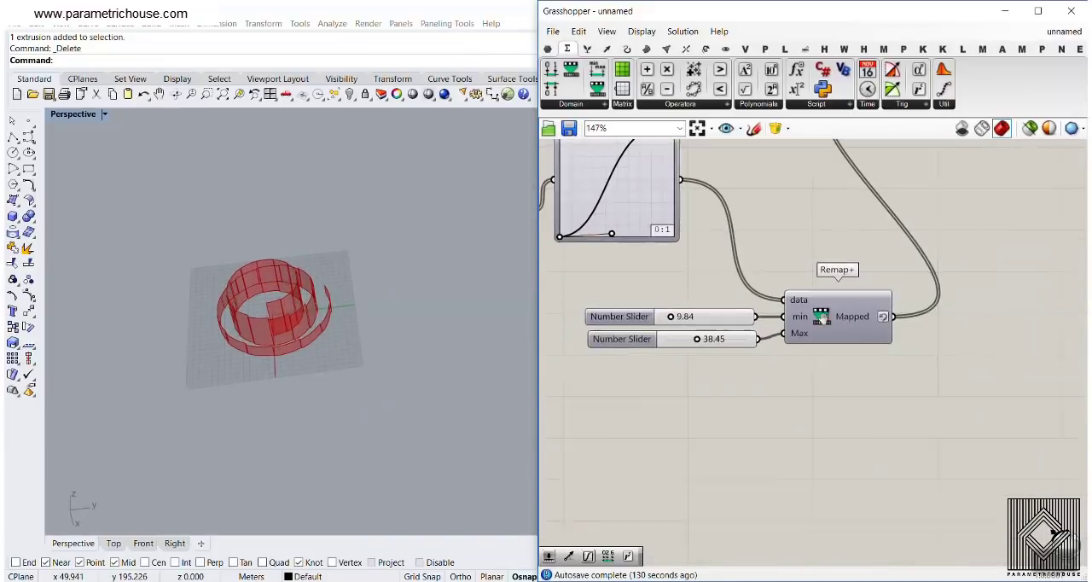
# Turn off the reversal of Remap+'s Mapped output and check the strip heights in the model
pyautogui.scroll(3, 805, 313)
pyautogui.rightClick(805, 313)
pyautogui.click(853, 357)
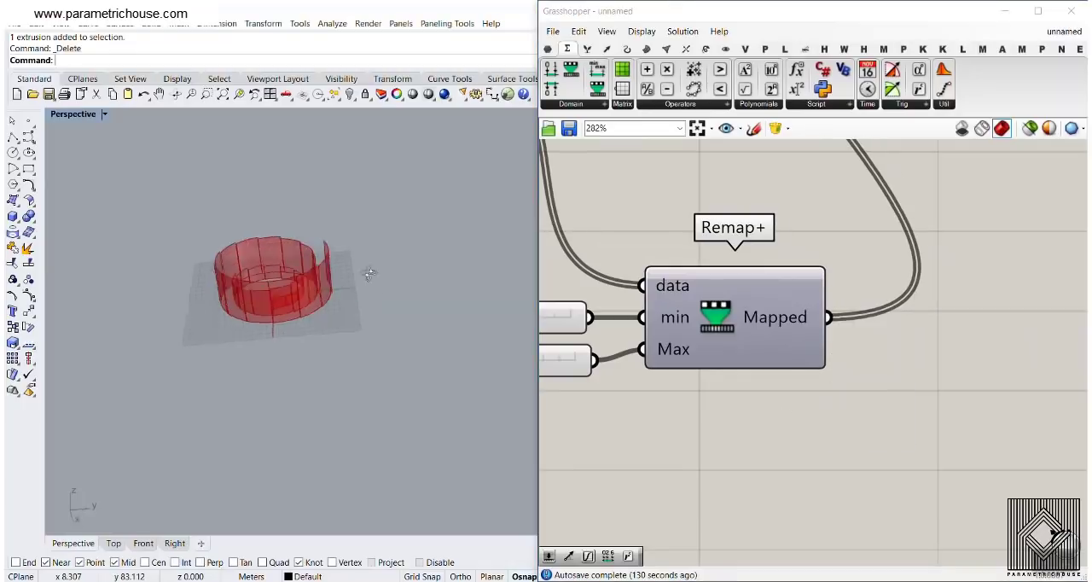
pyautogui.moveTo(369, 274); pyautogui.dragTo(386, 327, button='right')
pyautogui.scroll(4, 310, 367)
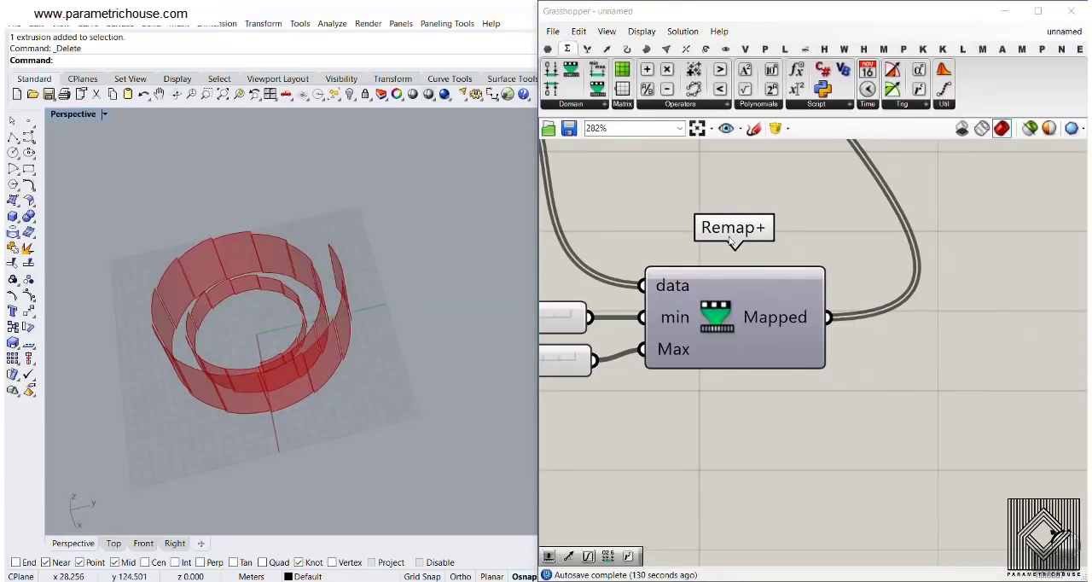
# Reshape the Graph Mapper's Bezier curve by extending the lower handle along the base and moving the upper handle down and inward
pyautogui.scroll(-4, 730, 241)
pyautogui.scroll(3, 708, 324)
pyautogui.moveTo(698, 304); pyautogui.dragTo(730, 346)
pyautogui.moveTo(705, 211); pyautogui.dragTo(721, 275, button='right')
pyautogui.moveTo(697, 212); pyautogui.dragTo(734, 250)
pyautogui.moveTo(391, 326); pyautogui.dragTo(430, 292, button='right')
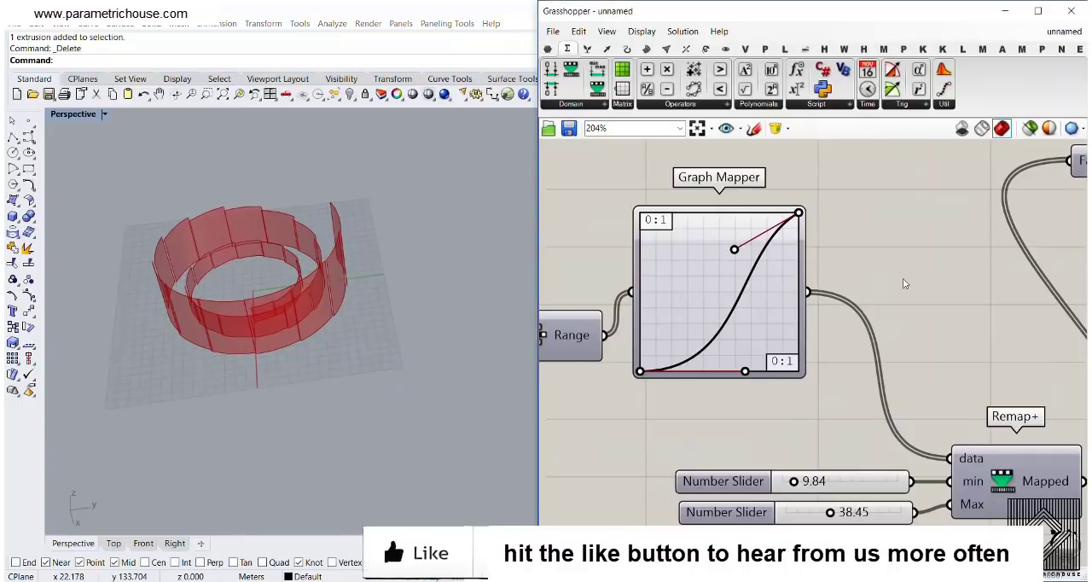
# Bake the Extrude component's spiral strips into the Rhino model
pyautogui.scroll(-3, 730, 301)
pyautogui.scroll(3, 730, 300)
pyautogui.click(793, 348)
pyautogui.moveTo(793, 348); pyautogui.dragTo(731, 204)
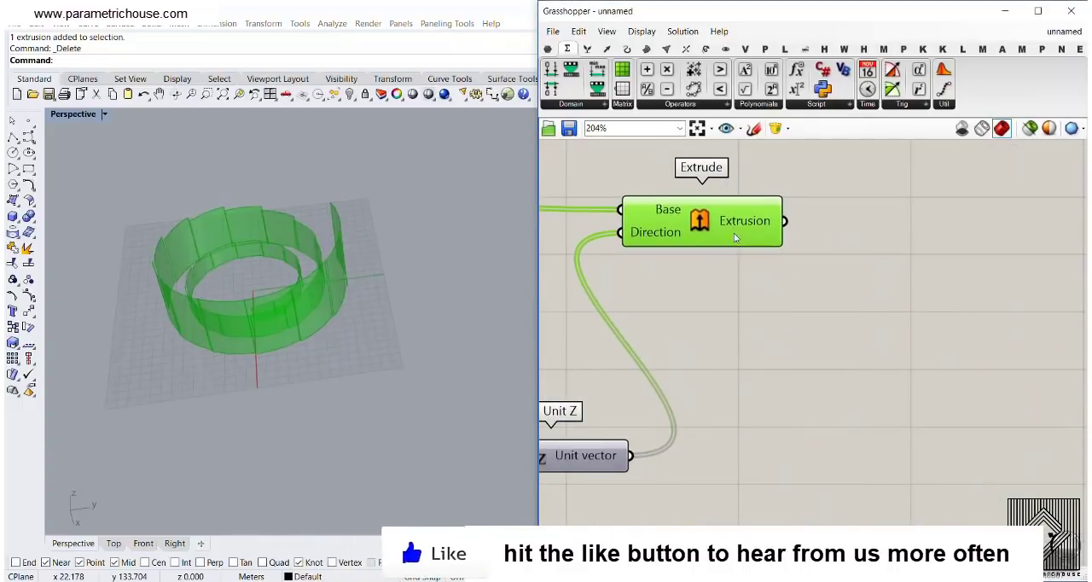
pyautogui.rightClick(761, 216)
pyautogui.click(776, 241)
pyautogui.click(774, 376)
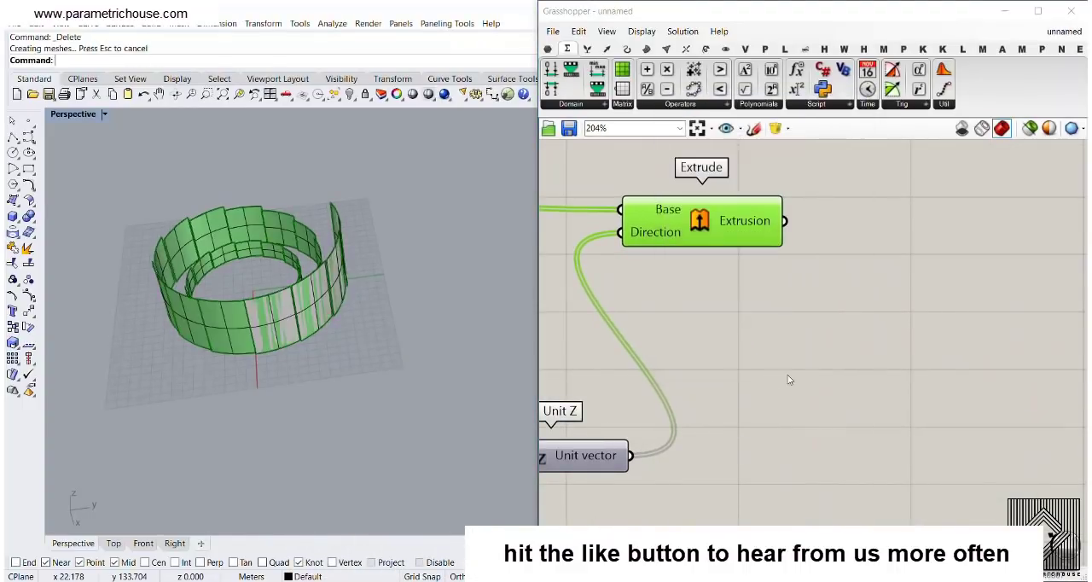
# Deselect the Extrude component and inspect the gaps between neighbouring strips of the spiral in the Perspective view
pyautogui.click(789, 381)
pyautogui.moveTo(153, 234); pyautogui.dragTo(223, 332, button='right')
pyautogui.scroll(4, 222, 333)
pyautogui.moveTo(267, 281); pyautogui.dragTo(365, 266, button='right')
pyautogui.scroll(10, 365, 265)
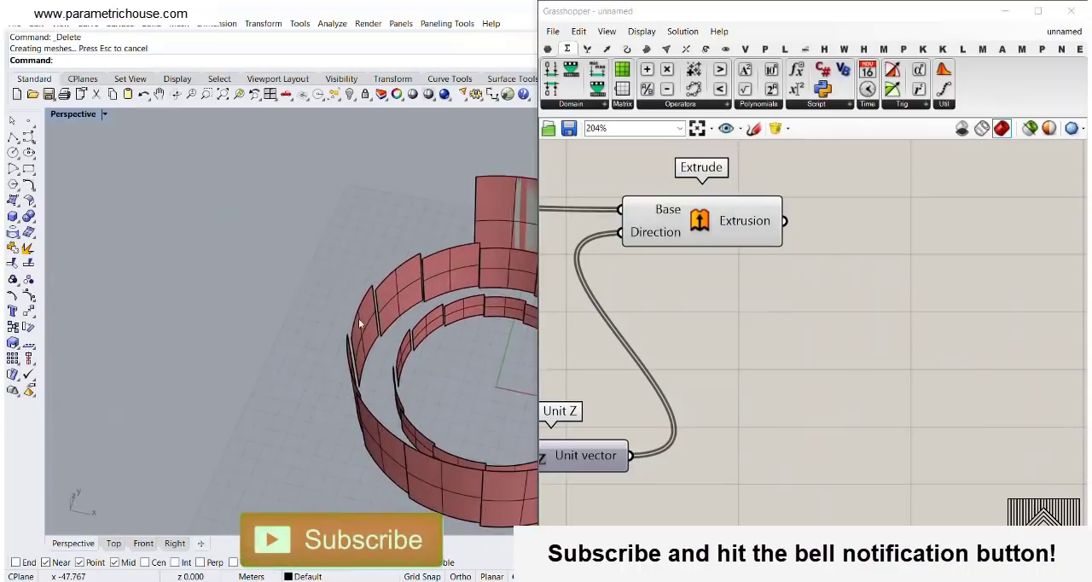
pyautogui.scroll(-8, 415, 260)
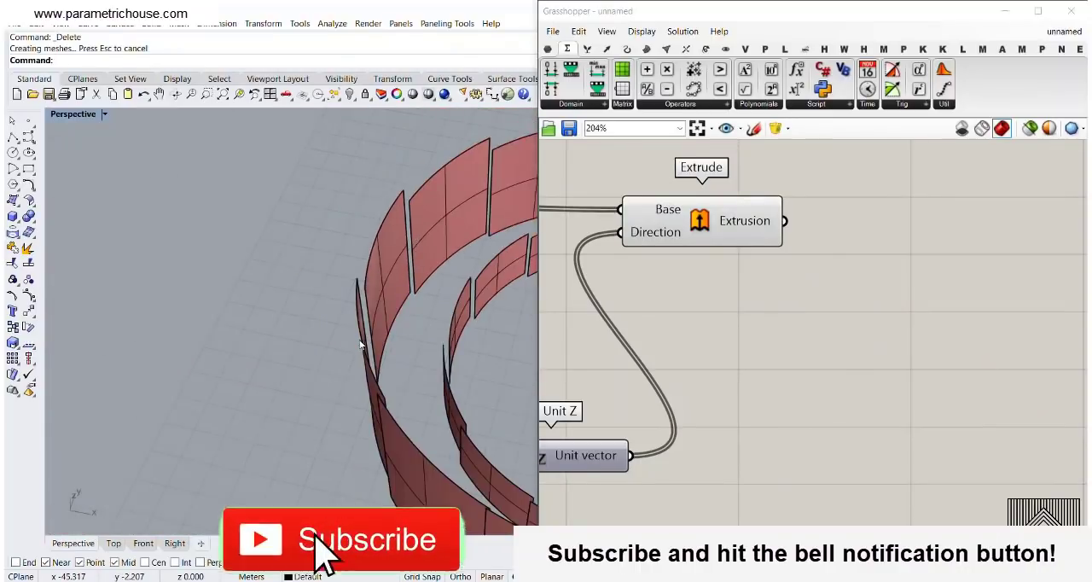
pyautogui.scroll(6, 363, 265)
pyautogui.scroll(-4, 359, 265)
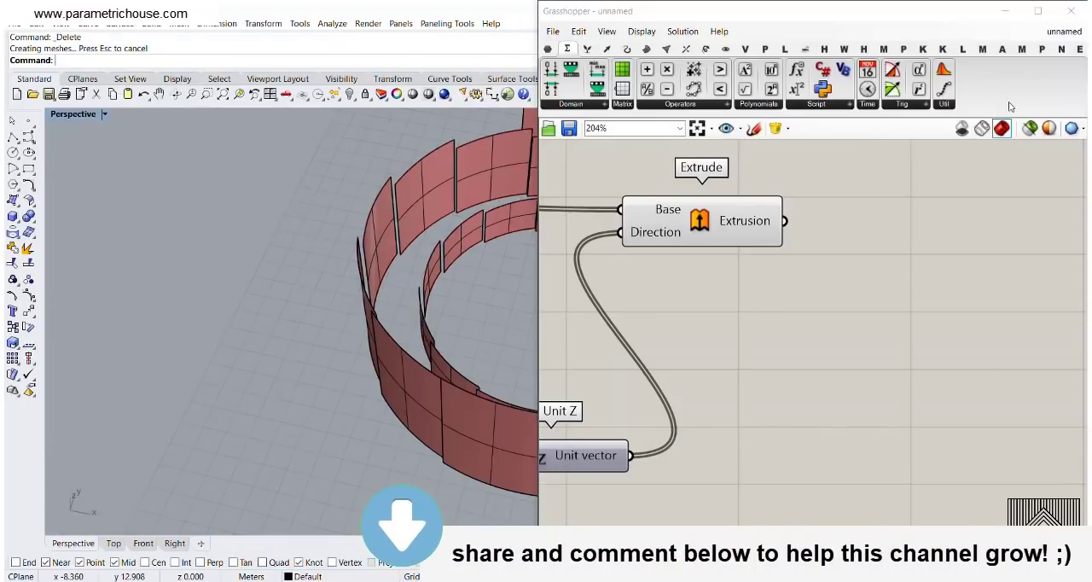
# Switch to the example definition and examine its components from the extrusion through Loft and Brep Join to the custom previews
pyautogui.click(1052, 35)
pyautogui.click(1015, 171)
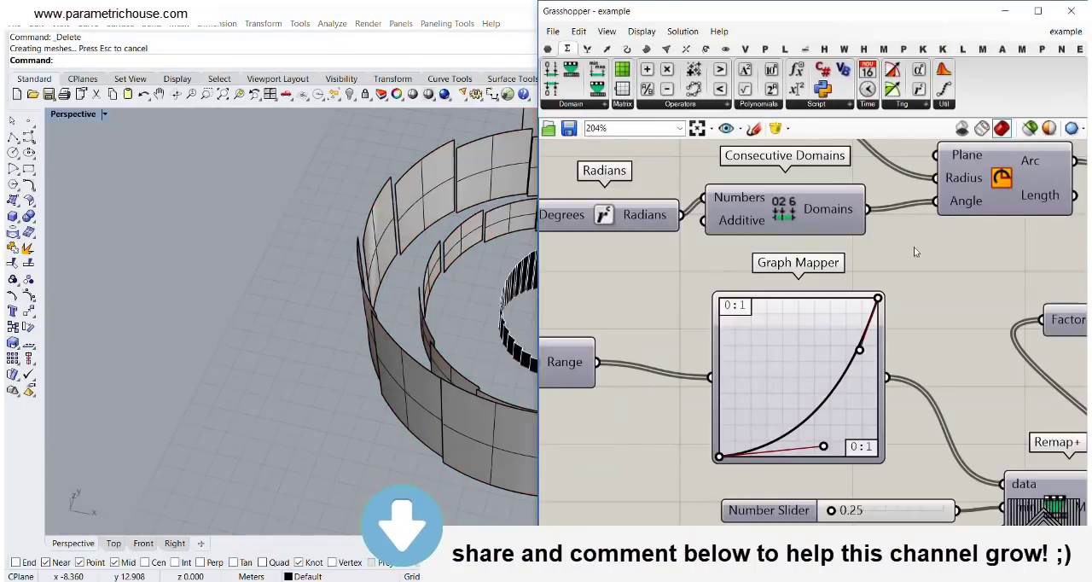
pyautogui.scroll(-5, 746, 291)
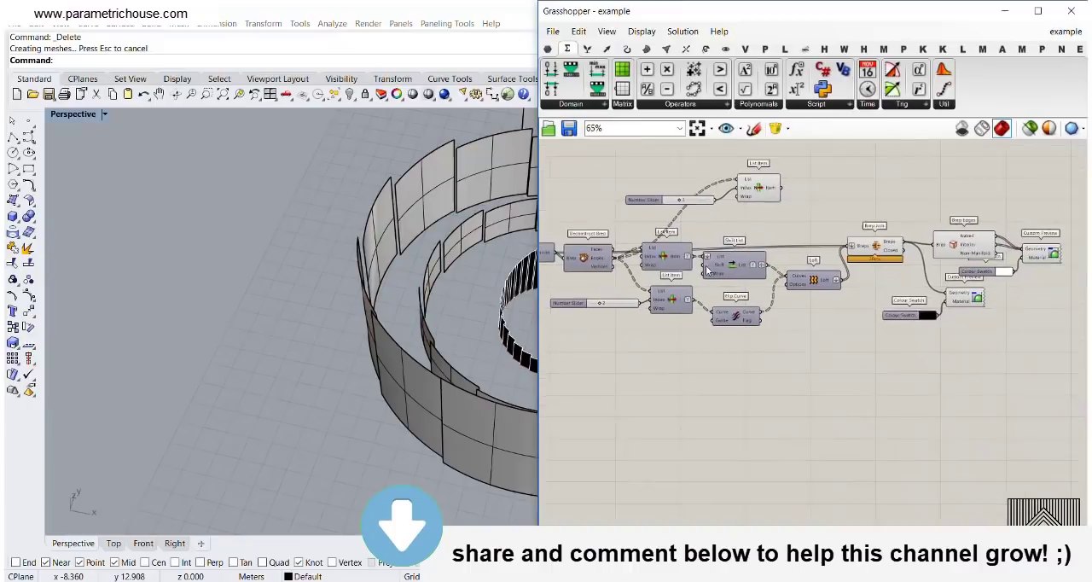
pyautogui.moveTo(954, 179)
pyautogui.mouseDown()
pyautogui.moveTo(897, 268)
pyautogui.moveTo(590, 333)
pyautogui.mouseUp()
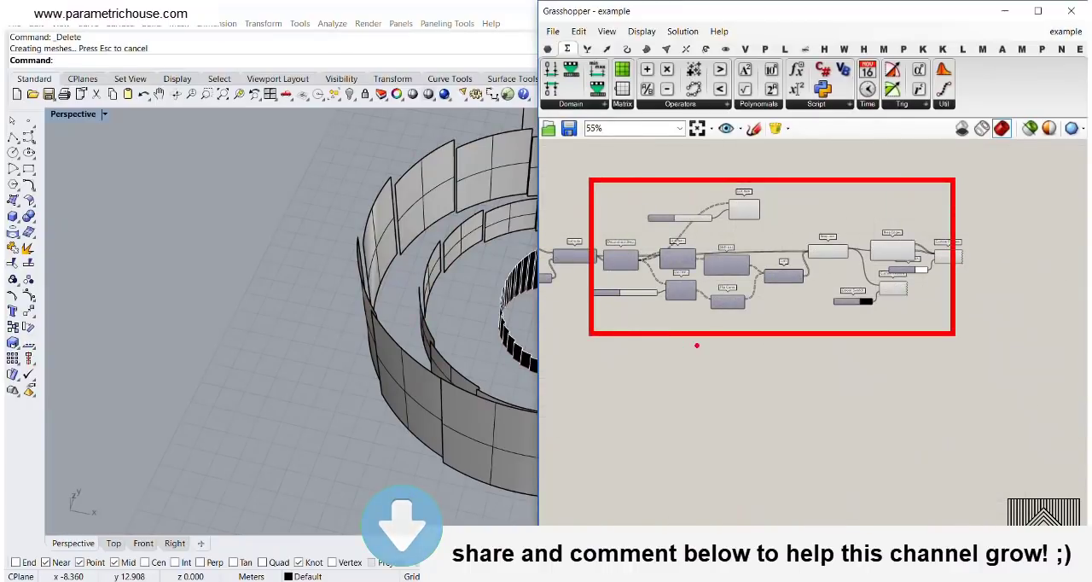
pyautogui.moveTo(683, 345)
pyautogui.mouseDown()
pyautogui.moveTo(707, 375)
pyautogui.moveTo(751, 312)
pyautogui.mouseUp()
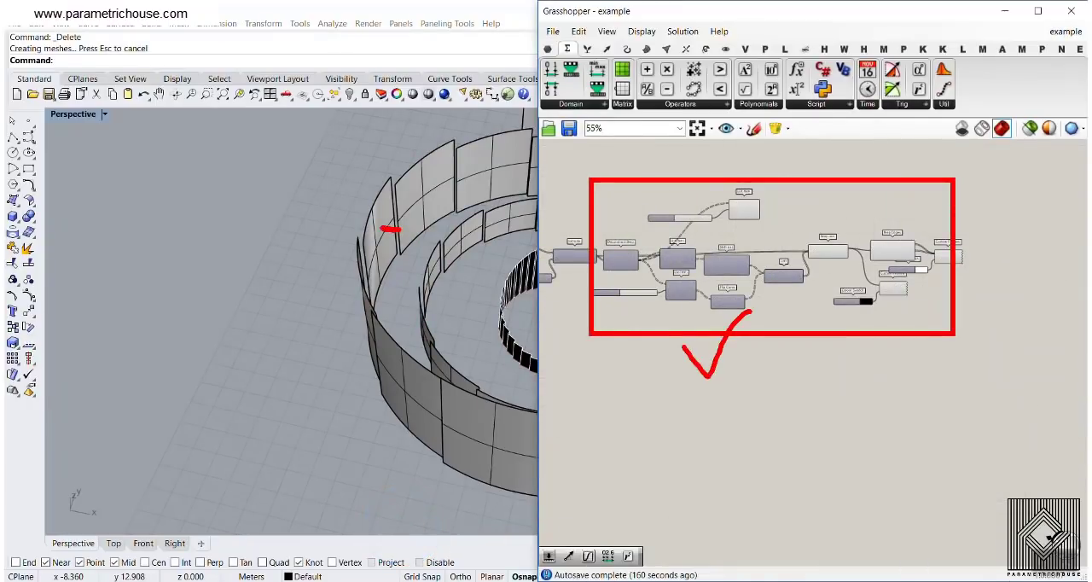
pyautogui.press('Escape')
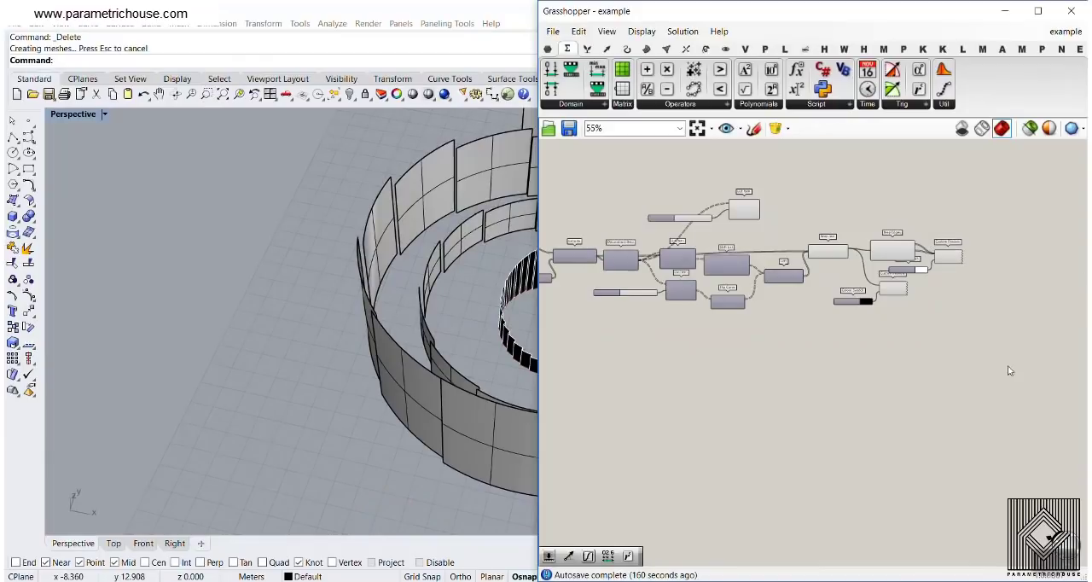
# Return to the unnamed definition and undo the bake of the spiral strips in the Rhino model
pyautogui.click(1067, 32)
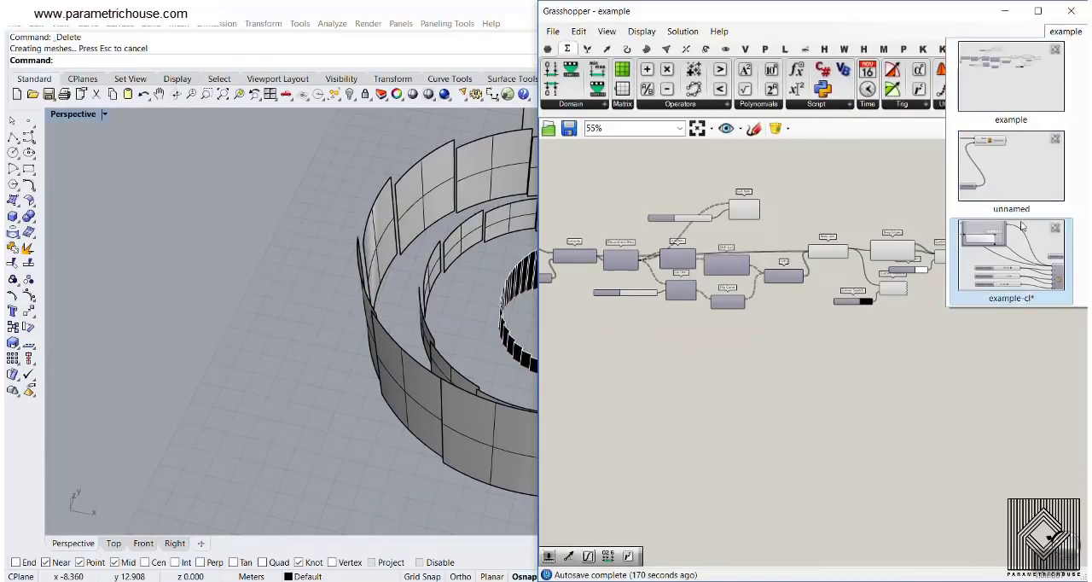
pyautogui.click(1009, 175)
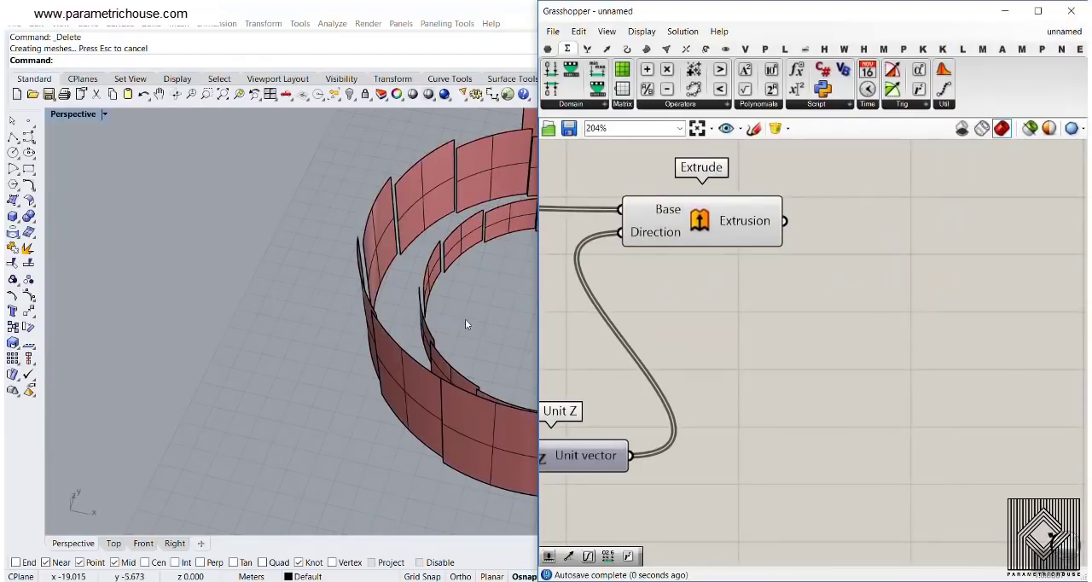
pyautogui.scroll(-5, 284, 310)
pyautogui.hotkey('ctrl', 'z')
pyautogui.scroll(-5, 819, 316)
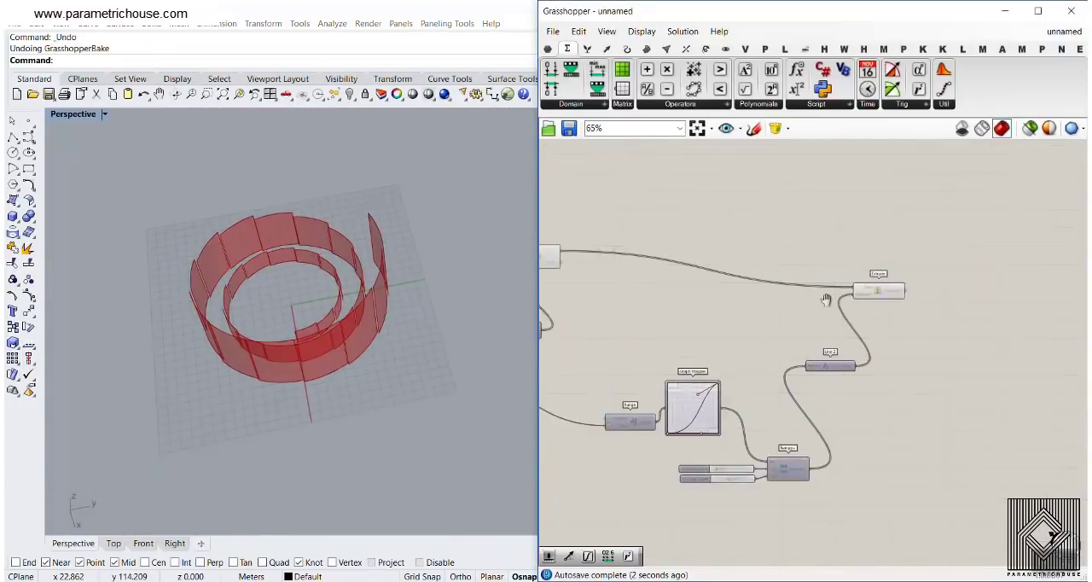
# Review the unnamed definition from the Extrude and Unit Z components back to the Arc component, alongside the spiral preview
pyautogui.scroll(-2, 828, 305)
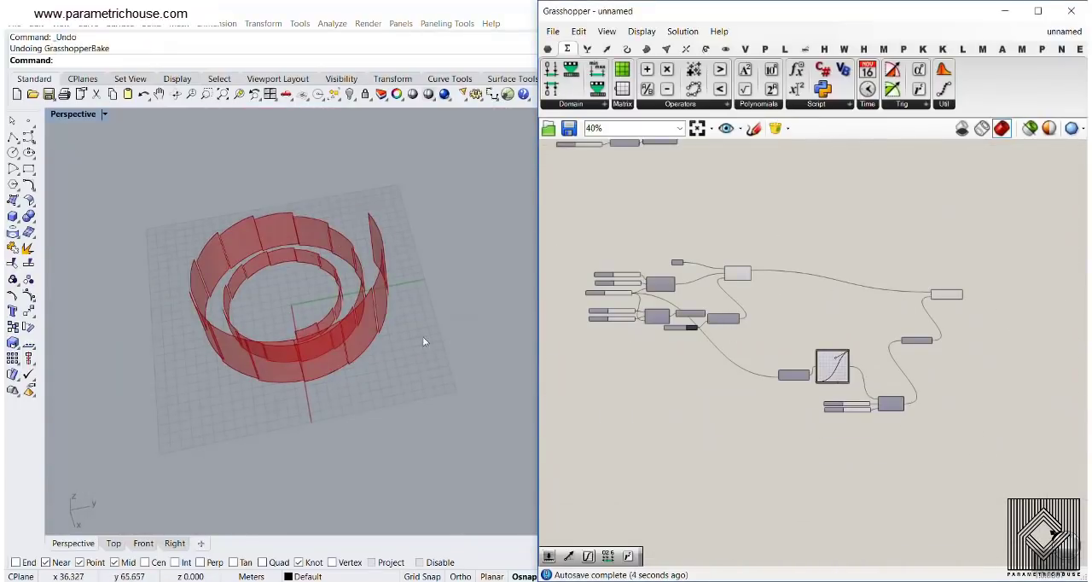
pyautogui.moveTo(423, 339); pyautogui.dragTo(316, 282, button='right')
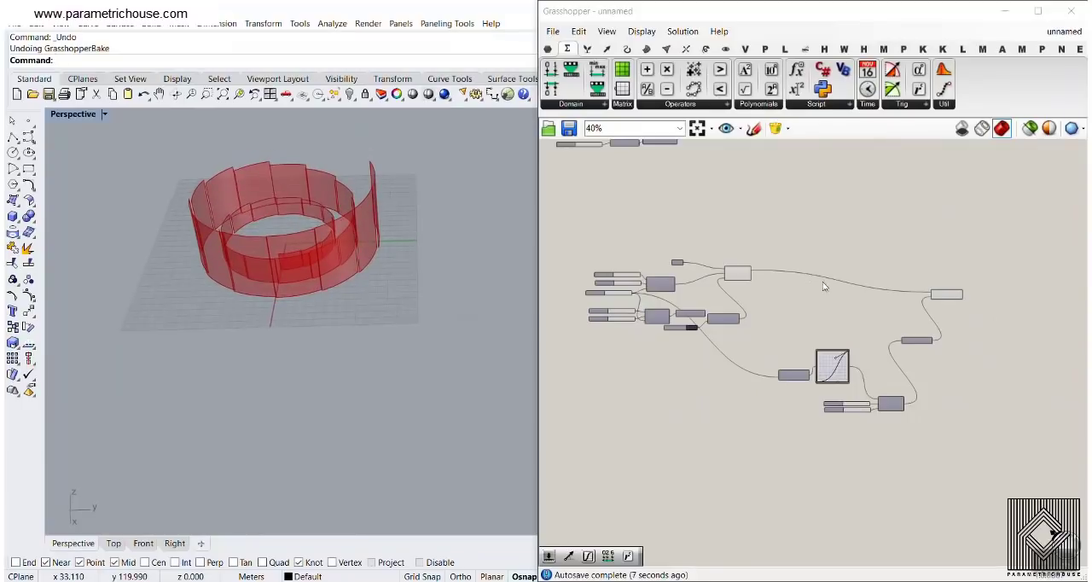
pyautogui.scroll(5, 759, 278)
pyautogui.moveTo(951, 371); pyautogui.dragTo(642, 298, button='right')
pyautogui.scroll(-2, 641, 298)
pyautogui.scroll(3, 899, 280)
pyautogui.scroll(-1, 837, 317)
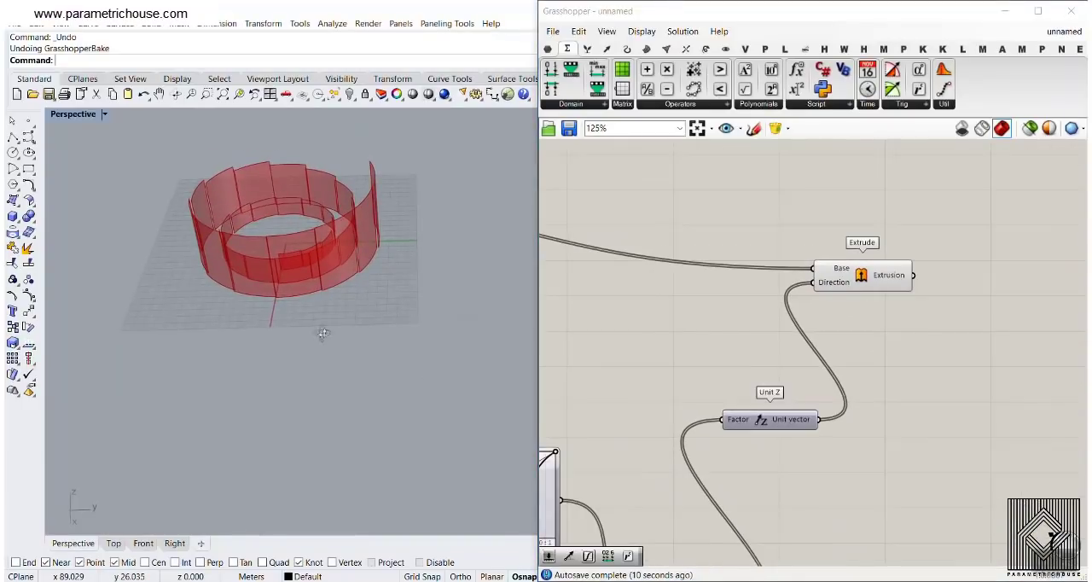
pyautogui.moveTo(319, 322)
pyautogui.mouseDown(button='right')
pyautogui.moveTo(316, 303)
pyautogui.moveTo(312, 319)
pyautogui.mouseUp(button='right')
pyautogui.scroll(-2, 272, 240)
pyautogui.moveTo(655, 248); pyautogui.dragTo(1007, 273, button='right')
pyautogui.scroll(-2, 1007, 273)
pyautogui.moveTo(784, 292); pyautogui.dragTo(802, 299, button='right')
pyautogui.scroll(3, 768, 274)
pyautogui.moveTo(692, 320); pyautogui.dragTo(794, 374, button='right')
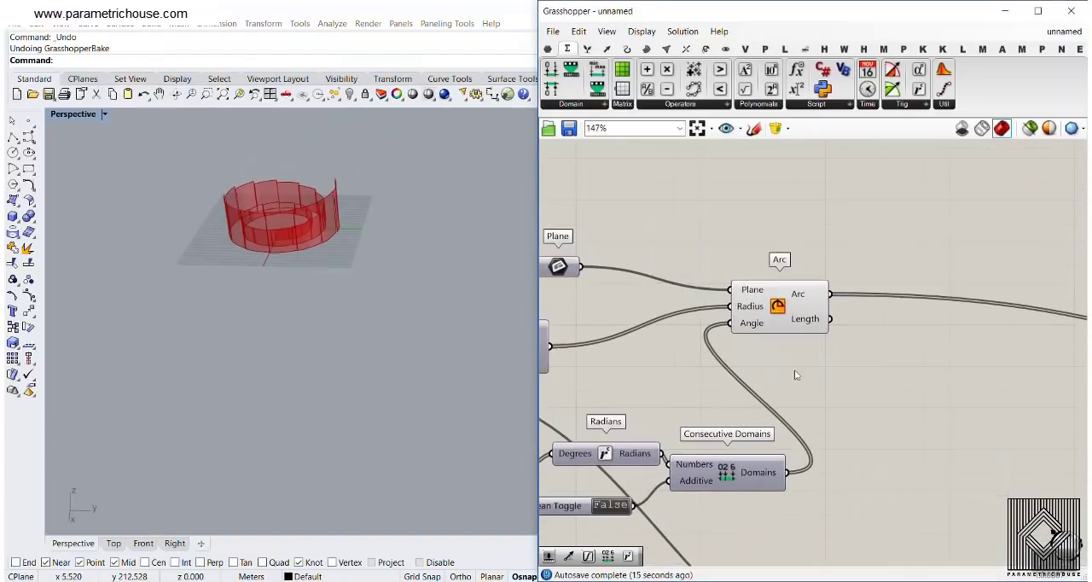